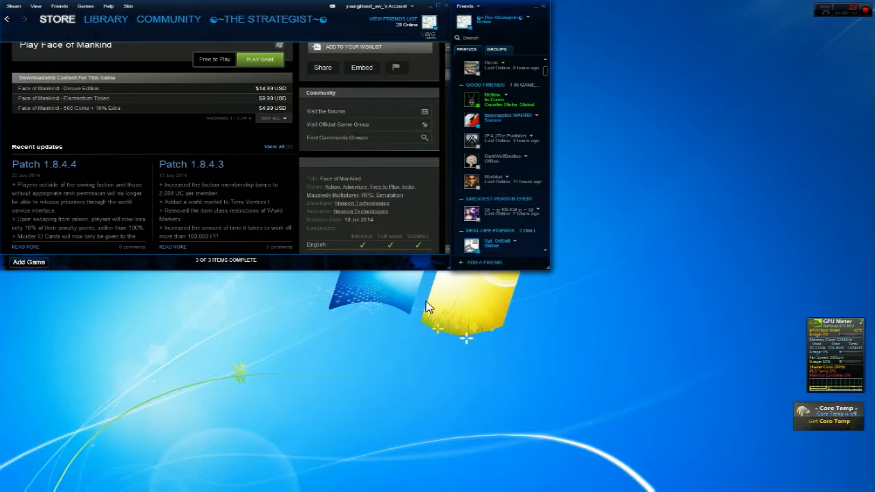
Switch to the LightWave Modeler window
{"action": "mouse_move", "coordinate": [873, 286]}
{"action": "mouse_move", "coordinate": [873, 232]}
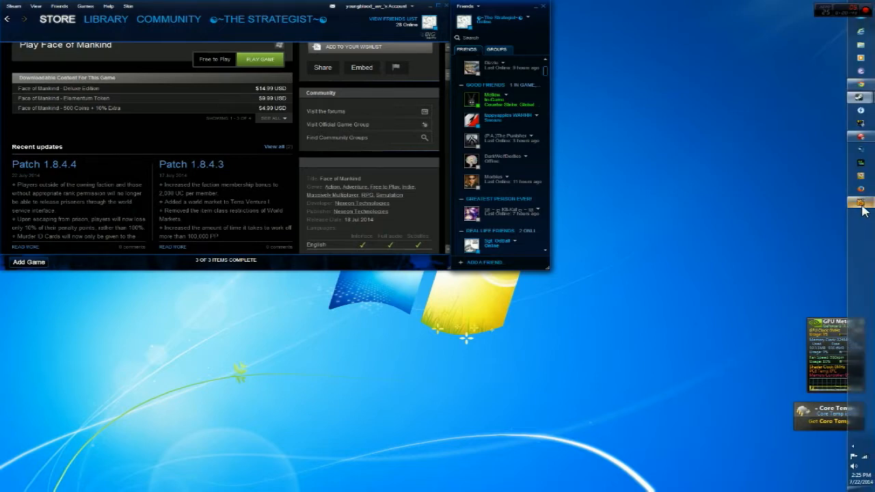
{"action": "mouse_move", "coordinate": [861, 205]}
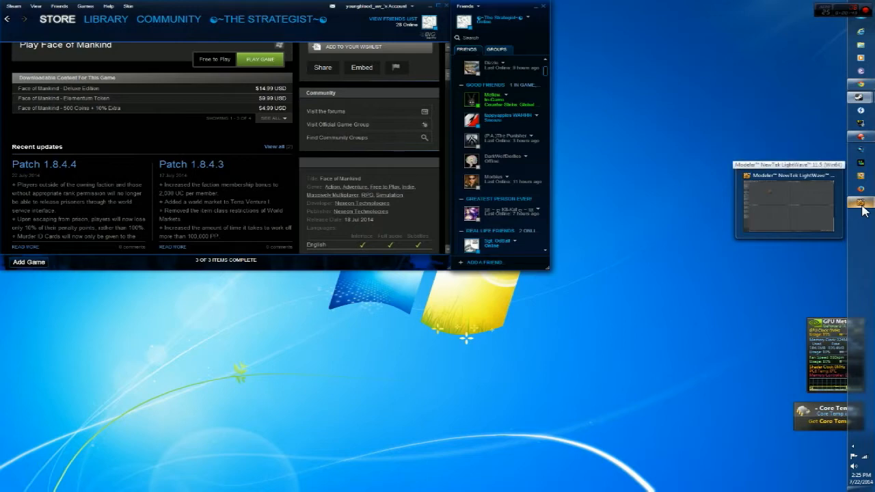
{"action": "left_click", "coordinate": [862, 204]}
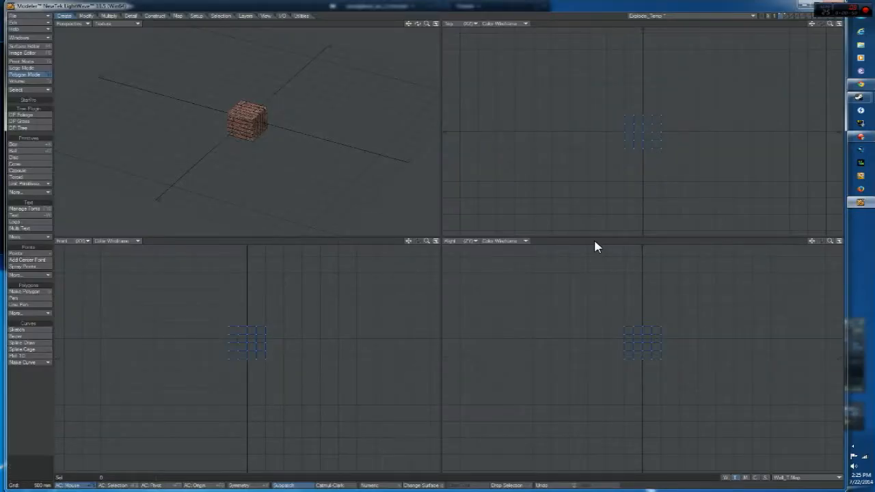
Open the Surface Editor and select the Wall surface
{"action": "left_click_drag", "start_coordinate": [424, 24], "coordinate": [381, 39]}
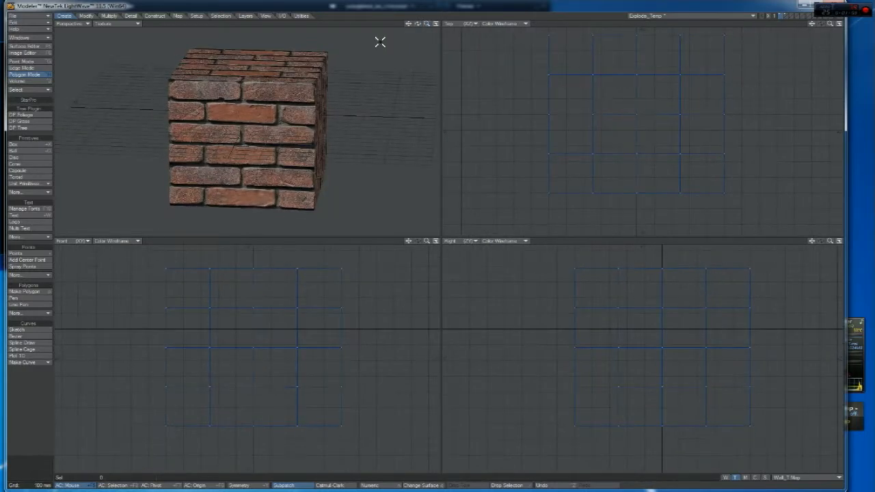
{"action": "left_click", "coordinate": [24, 46]}
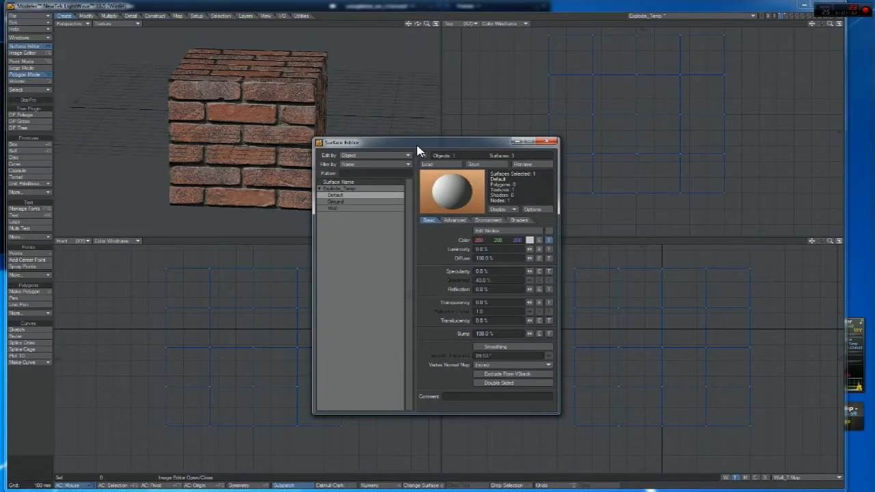
{"action": "left_click_drag", "start_coordinate": [415, 145], "coordinate": [487, 107]}
{"action": "left_click", "coordinate": [405, 170]}
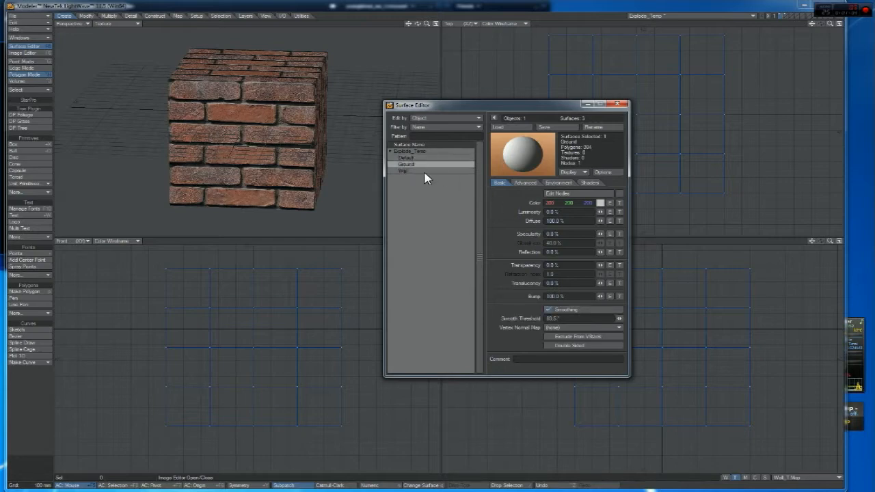
{"action": "left_click", "coordinate": [620, 203]}
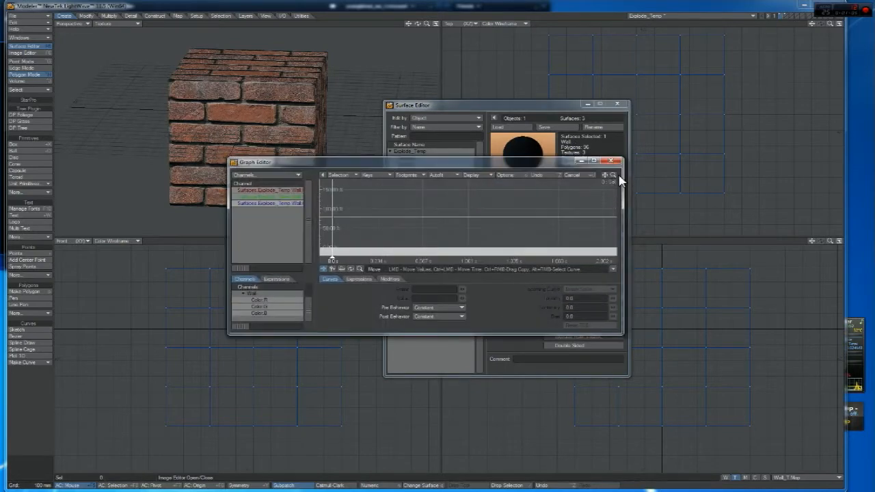
{"action": "left_click", "coordinate": [610, 161]}
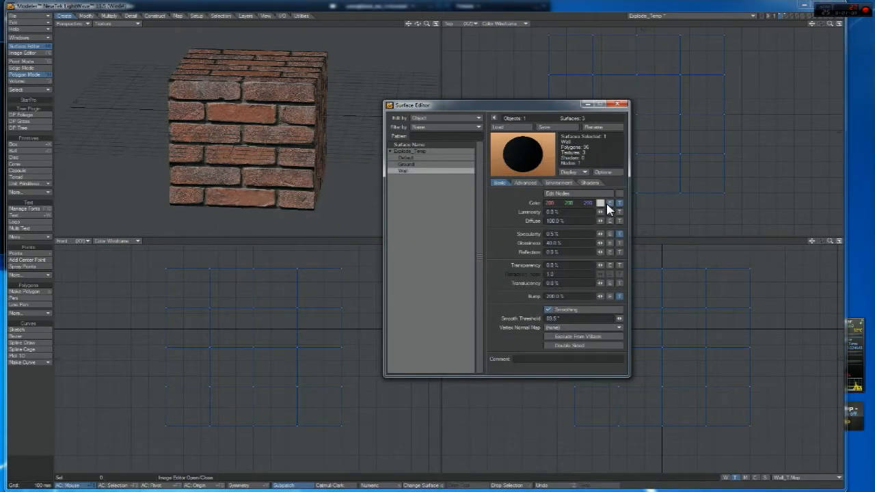
Examine the projection options of the Wall surface's color texture, keep UV projection with Wall_T Map, and close the texture
{"action": "left_click", "coordinate": [621, 204]}
{"action": "left_click_drag", "start_coordinate": [376, 258], "coordinate": [426, 214]}
{"action": "left_click", "coordinate": [473, 264]}
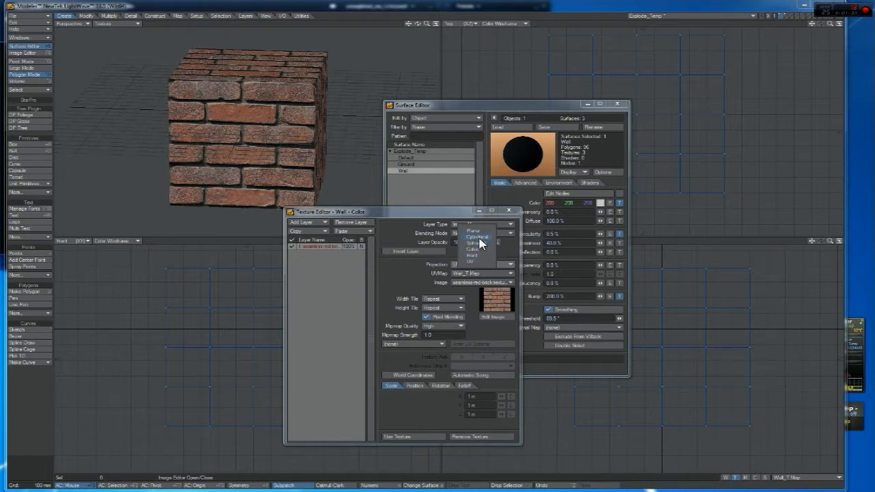
{"action": "left_click", "coordinate": [418, 281]}
{"action": "left_click", "coordinate": [457, 265]}
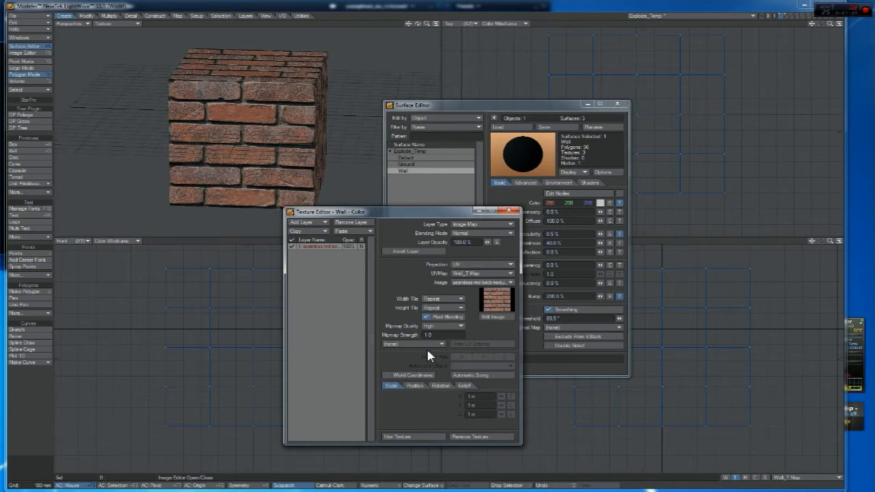
{"action": "left_click", "coordinate": [399, 436]}
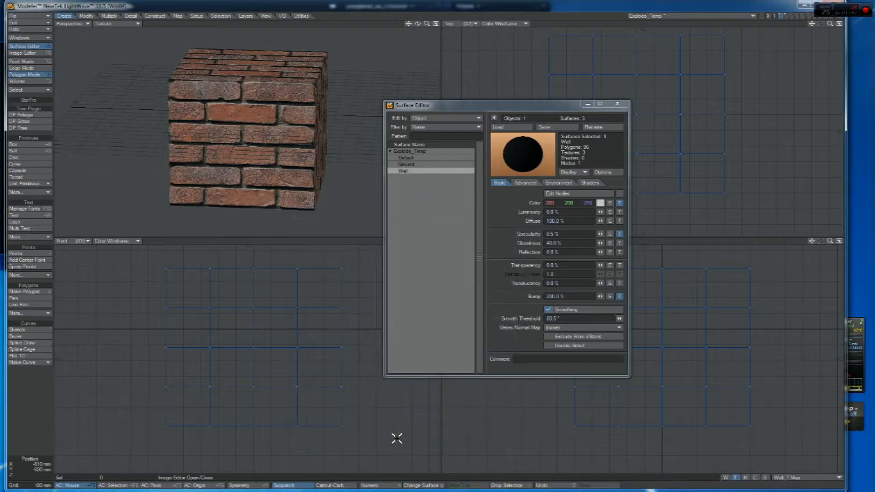
Try moving a group of front faces outward from the brick cube, undo the move, and deselect the faces
{"action": "left_click_drag", "start_coordinate": [279, 97], "coordinate": [236, 151]}
{"action": "key", "text": "t"}
{"action": "left_click_drag", "start_coordinate": [748, 328], "coordinate": [799, 328]}
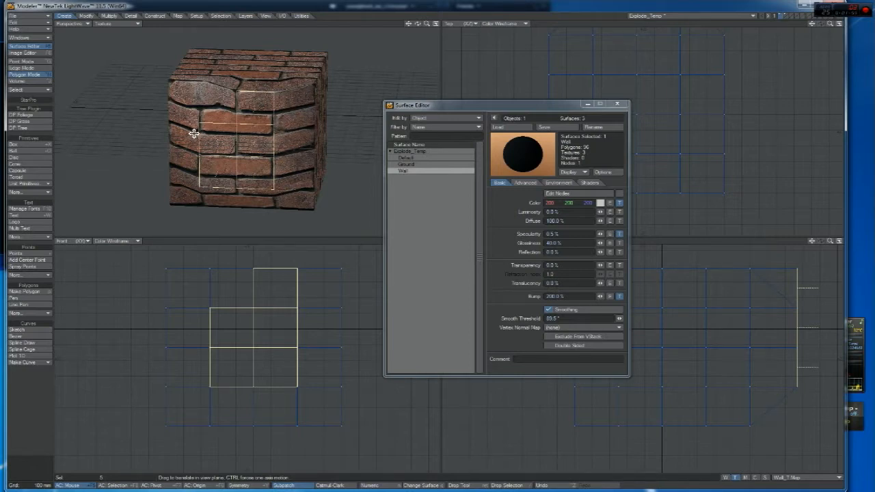
{"action": "key", "text": "u"}
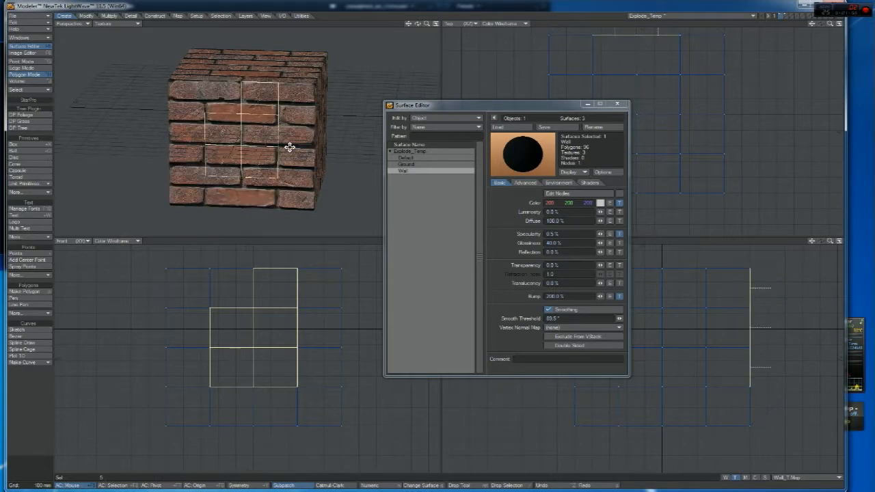
{"action": "mouse_move", "coordinate": [266, 88]}
{"action": "left_mouse_down"}
{"action": "mouse_move", "coordinate": [251, 182]}
{"action": "mouse_move", "coordinate": [231, 121]}
{"action": "left_mouse_up"}
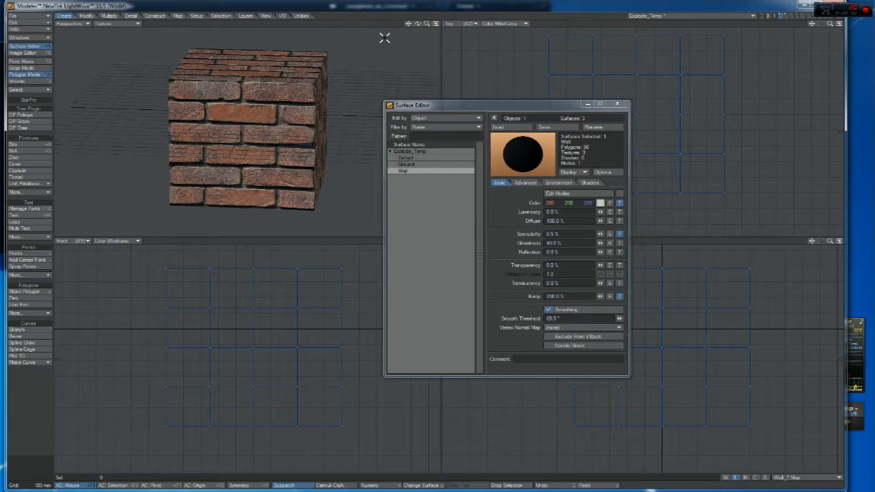
Close the Surface Editor and draw a flat box beside the brick cube in the front view
{"action": "left_click_drag", "start_coordinate": [416, 25], "coordinate": [400, 35]}
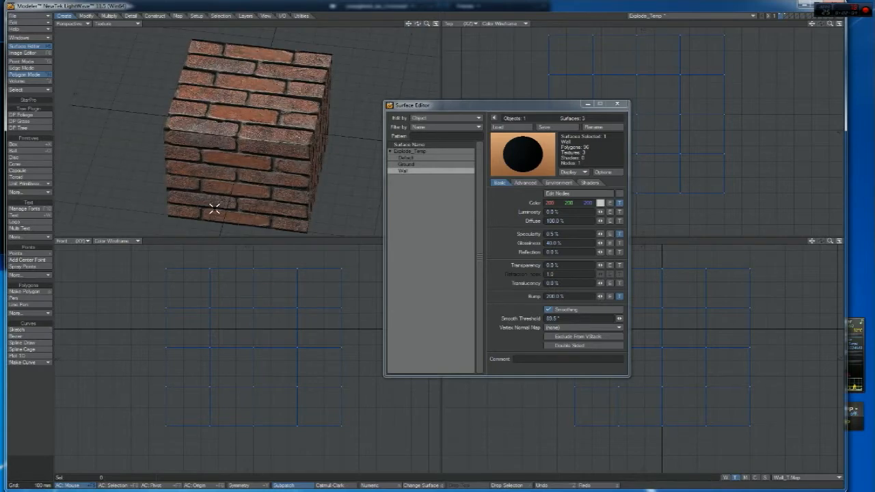
{"action": "left_click_drag", "start_coordinate": [418, 24], "coordinate": [444, 33]}
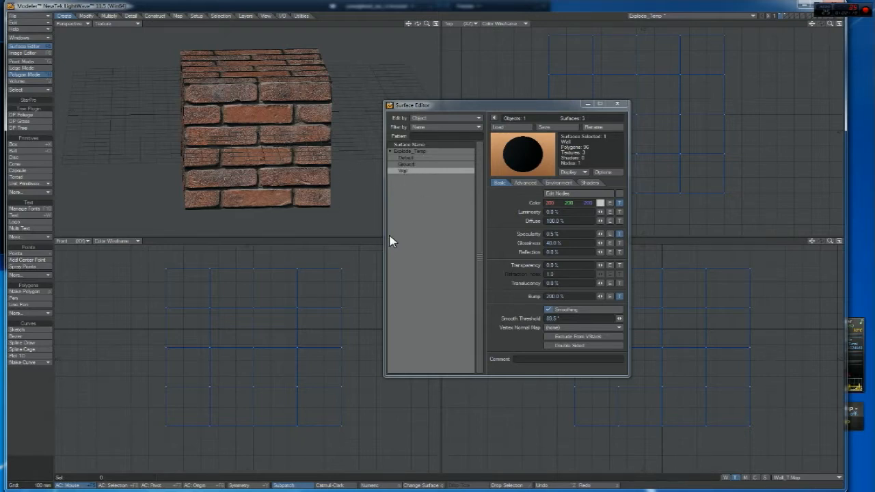
{"action": "left_click", "coordinate": [18, 145]}
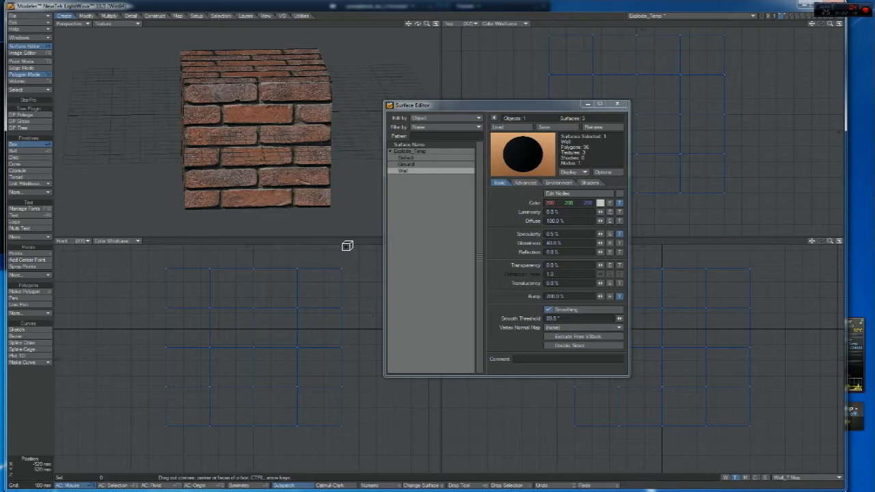
{"action": "left_click", "coordinate": [617, 104]}
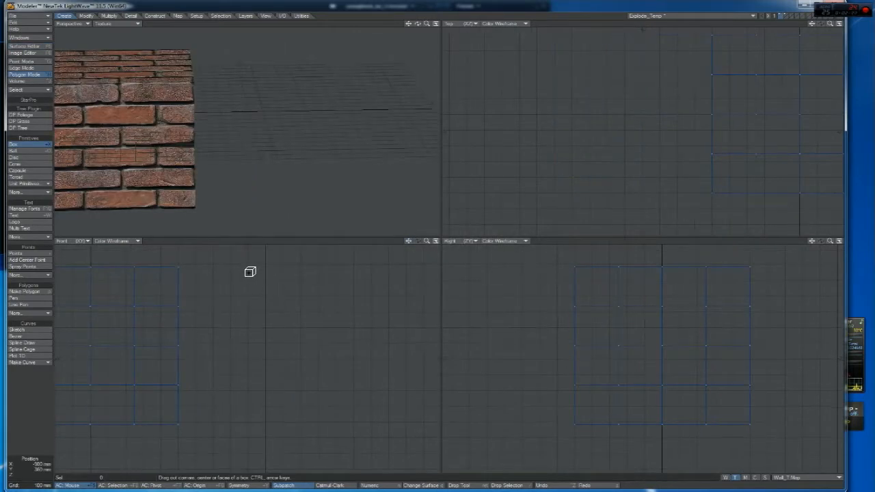
{"action": "left_click_drag", "start_coordinate": [248, 271], "coordinate": [390, 384]}
{"action": "left_click_drag", "start_coordinate": [345, 263], "coordinate": [330, 294]}
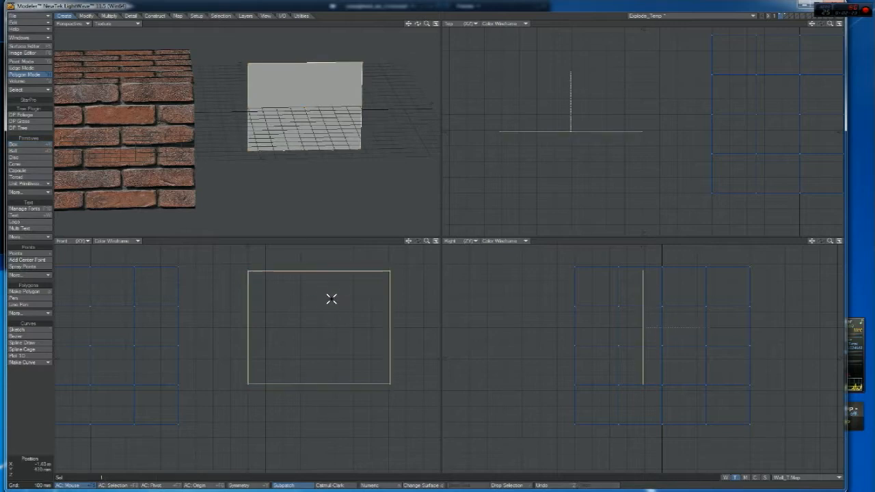
Give the Default surface a color texture using the seamless red brick image with planar projection
{"action": "left_click", "coordinate": [26, 46]}
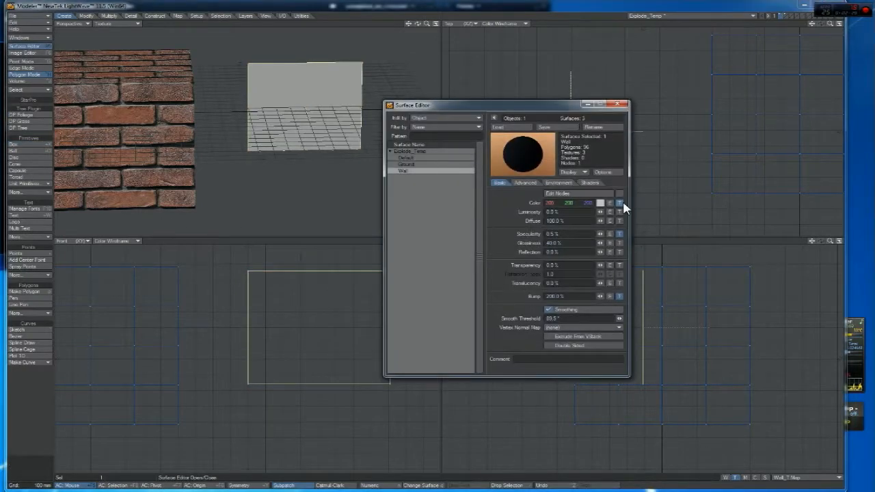
{"action": "left_click", "coordinate": [619, 203]}
{"action": "left_click", "coordinate": [511, 208]}
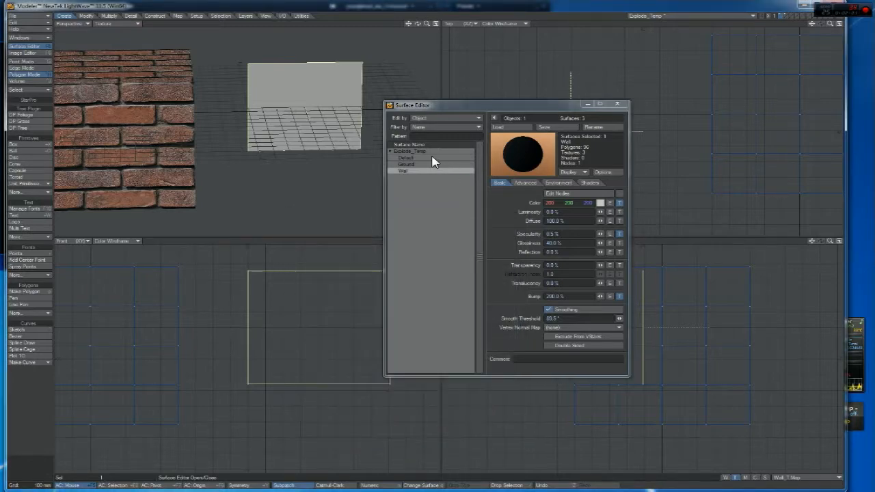
{"action": "left_click", "coordinate": [432, 157]}
{"action": "left_click", "coordinate": [619, 203]}
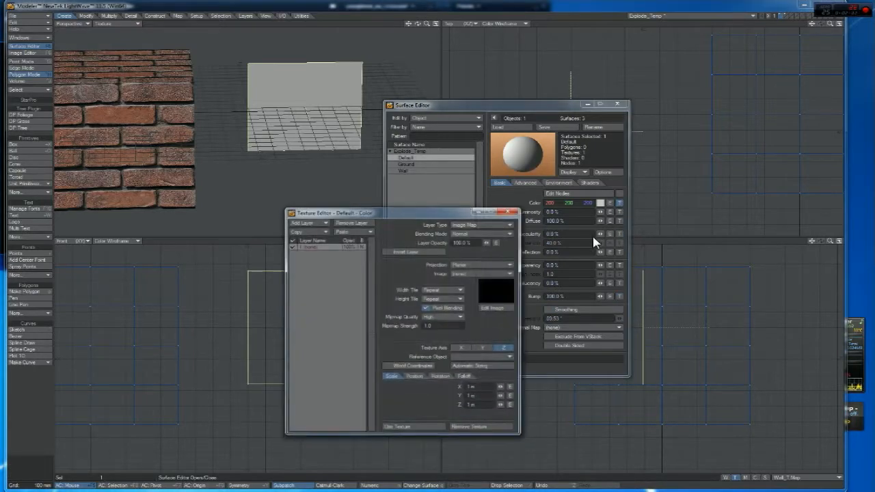
{"action": "left_click", "coordinate": [457, 273]}
{"action": "left_click", "coordinate": [462, 285]}
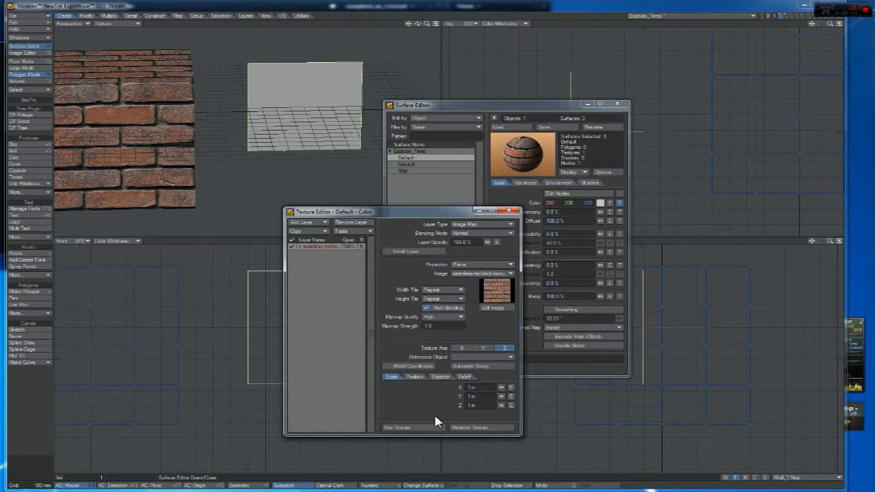
{"action": "left_click", "coordinate": [408, 427]}
Assign the Default surface to the flat box and close the Surface Editor
{"action": "key", "text": "q"}
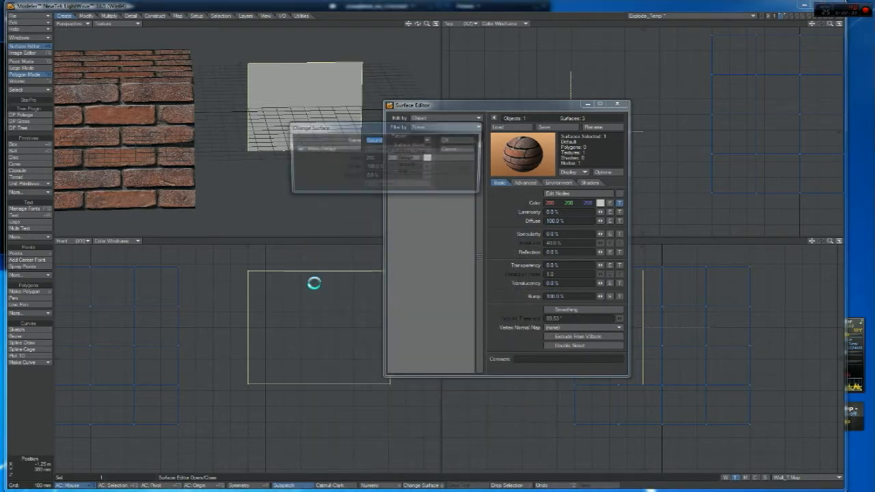
{"action": "left_click", "coordinate": [428, 140]}
{"action": "left_click", "coordinate": [426, 148]}
{"action": "left_click", "coordinate": [448, 140]}
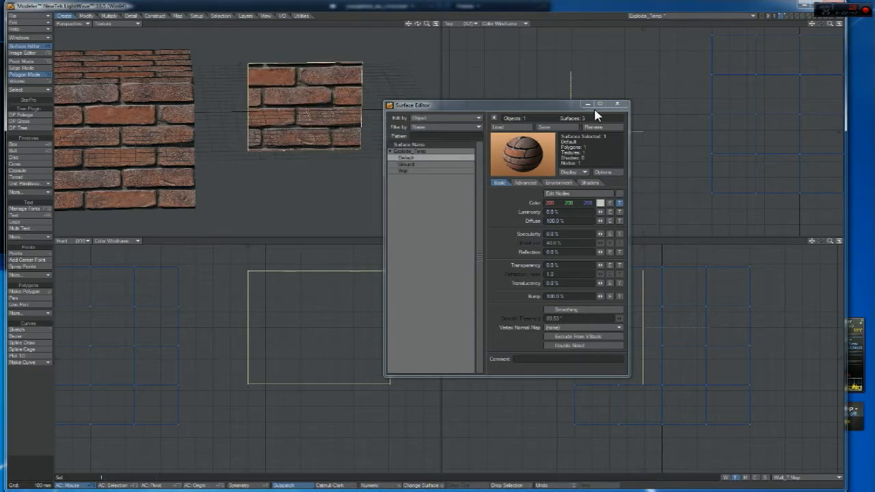
{"action": "left_click", "coordinate": [618, 104]}
Move the flat brick panel in the front view to test its planar texture, then deselect it
{"action": "key", "text": "t"}
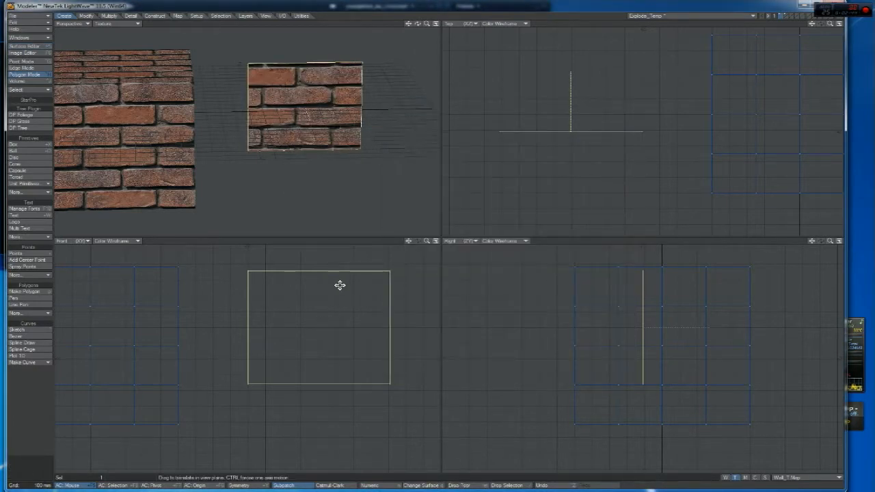
{"action": "left_click_drag", "start_coordinate": [332, 294], "coordinate": [332, 352]}
{"action": "key", "text": "space"}
{"action": "key", "text": "slash"}
Select all connected polygons of the brick cube, move them to test the UV texture, and undo the move
{"action": "left_click_drag", "start_coordinate": [409, 242], "coordinate": [531, 236]}
{"action": "left_click_drag", "start_coordinate": [277, 319], "coordinate": [281, 324]}
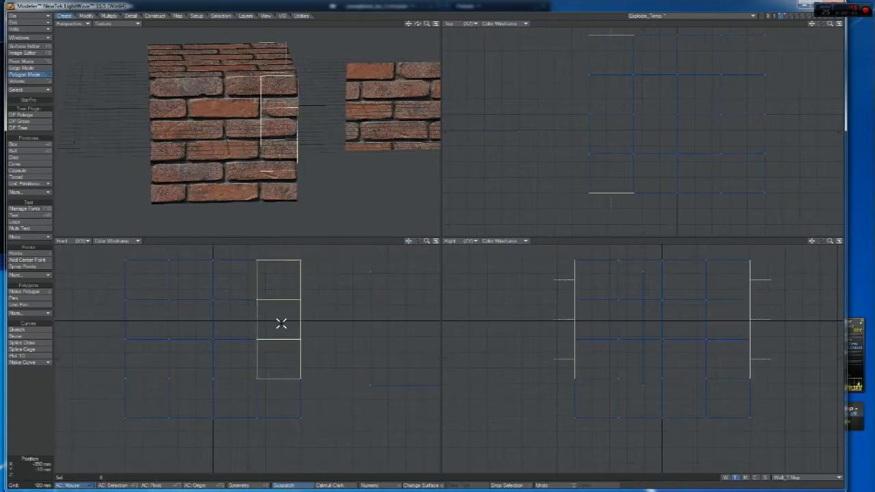
{"action": "key", "text": "bracketright"}
{"action": "key", "text": "t"}
{"action": "mouse_move", "coordinate": [217, 335]}
{"action": "left_mouse_down"}
{"action": "mouse_move", "coordinate": [202, 342]}
{"action": "mouse_move", "coordinate": [231, 321]}
{"action": "mouse_move", "coordinate": [191, 319]}
{"action": "mouse_move", "coordinate": [207, 327]}
{"action": "left_mouse_up"}
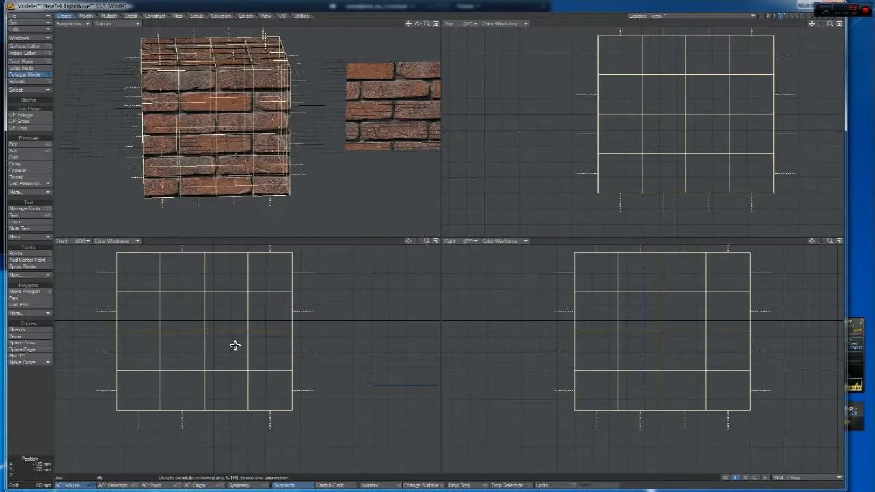
{"action": "key", "text": "ctrl+z"}
Deselect the cube, then select the flat brick panel and delete it
{"action": "left_click_drag", "start_coordinate": [410, 242], "coordinate": [307, 238]}
{"action": "key", "text": "slash"}
{"action": "left_click_drag", "start_coordinate": [327, 266], "coordinate": [333, 301]}
{"action": "key", "text": "Delete"}
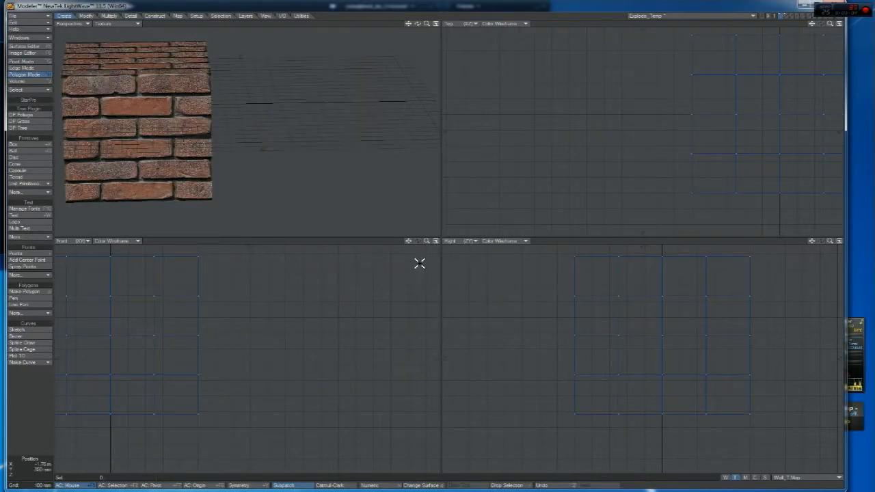
Select some faces around an upper corner of the brick cube, expand to the connected polygons, and clear the selection
{"action": "left_click_drag", "start_coordinate": [408, 241], "coordinate": [572, 250]}
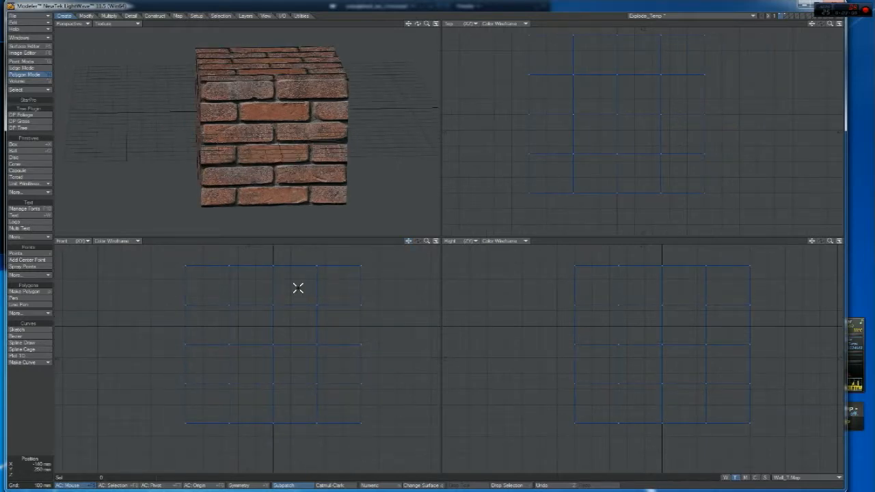
{"action": "left_click_drag", "start_coordinate": [298, 288], "coordinate": [298, 289]}
{"action": "left_click_drag", "start_coordinate": [427, 242], "coordinate": [415, 110]}
{"action": "left_click_drag", "start_coordinate": [418, 23], "coordinate": [369, 45]}
{"action": "left_click_drag", "start_coordinate": [193, 134], "coordinate": [295, 145]}
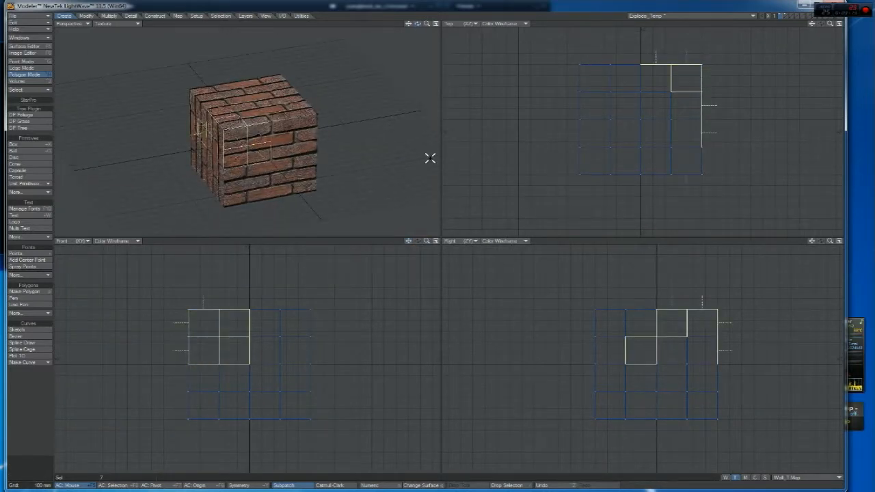
{"action": "key", "text": "]"}
{"action": "left_click", "coordinate": [339, 28]}
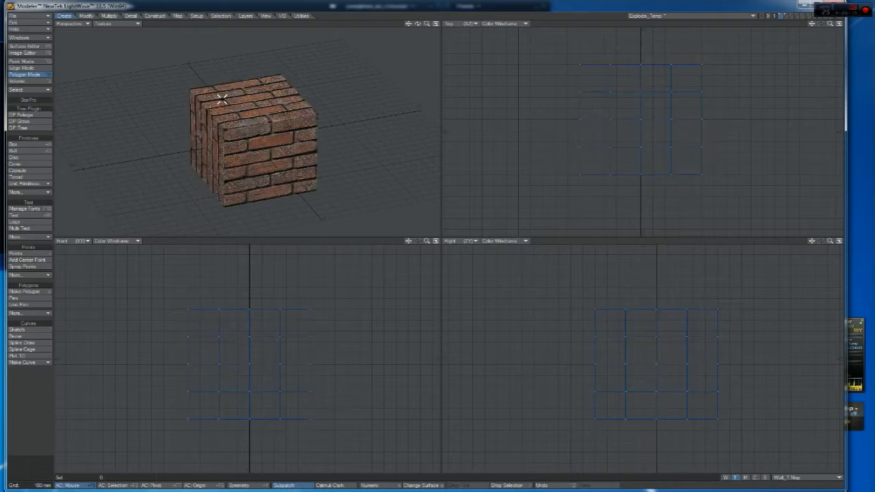
Select the faces around one upper corner of the brick cube on all three sides, then clear the selection
{"action": "left_click", "coordinate": [234, 136]}
{"action": "mouse_move", "coordinate": [233, 156]}
{"action": "left_mouse_down"}
{"action": "mouse_move", "coordinate": [248, 146]}
{"action": "mouse_move", "coordinate": [216, 151]}
{"action": "mouse_move", "coordinate": [253, 116]}
{"action": "mouse_move", "coordinate": [219, 113]}
{"action": "mouse_move", "coordinate": [212, 141]}
{"action": "left_mouse_up"}
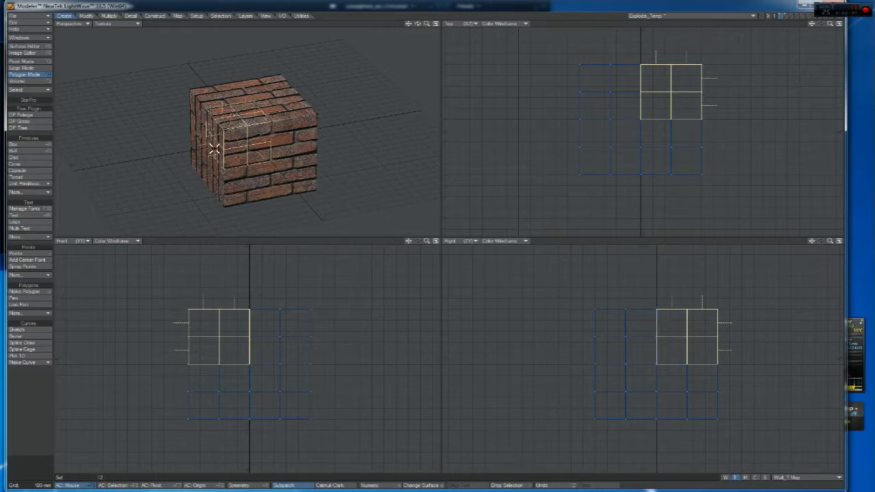
{"action": "left_click_drag", "start_coordinate": [417, 26], "coordinate": [413, 32]}
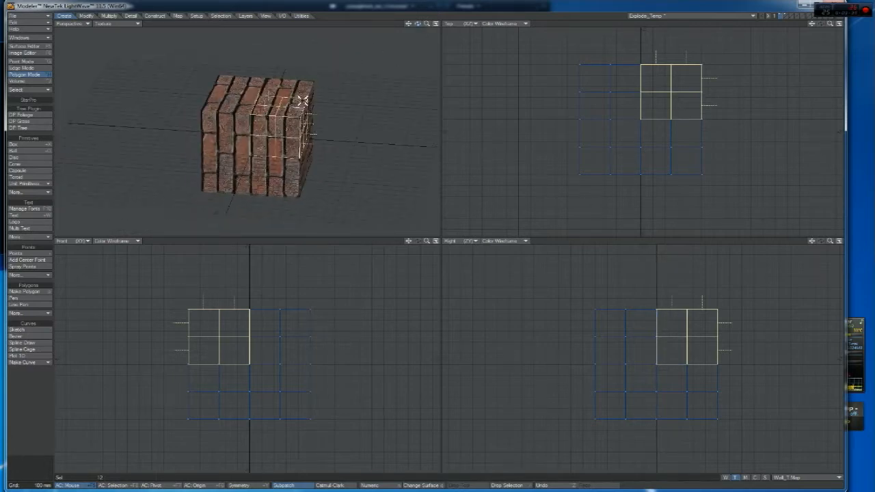
{"action": "left_click", "coordinate": [313, 25]}
Select groups of faces at other parts of the brick cube one at a time, clearing each selection
{"action": "mouse_move", "coordinate": [243, 107]}
{"action": "left_mouse_down"}
{"action": "mouse_move", "coordinate": [236, 138]}
{"action": "mouse_move", "coordinate": [209, 121]}
{"action": "mouse_move", "coordinate": [219, 105]}
{"action": "left_mouse_up"}
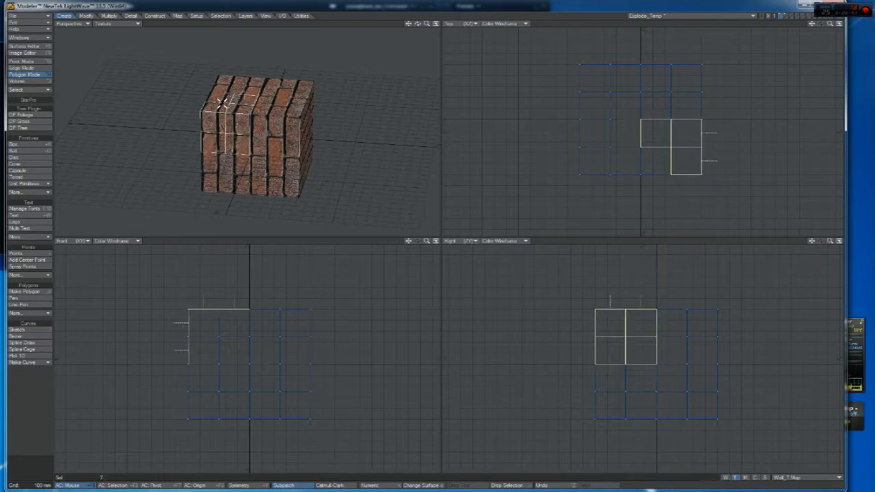
{"action": "left_click", "coordinate": [364, 24]}
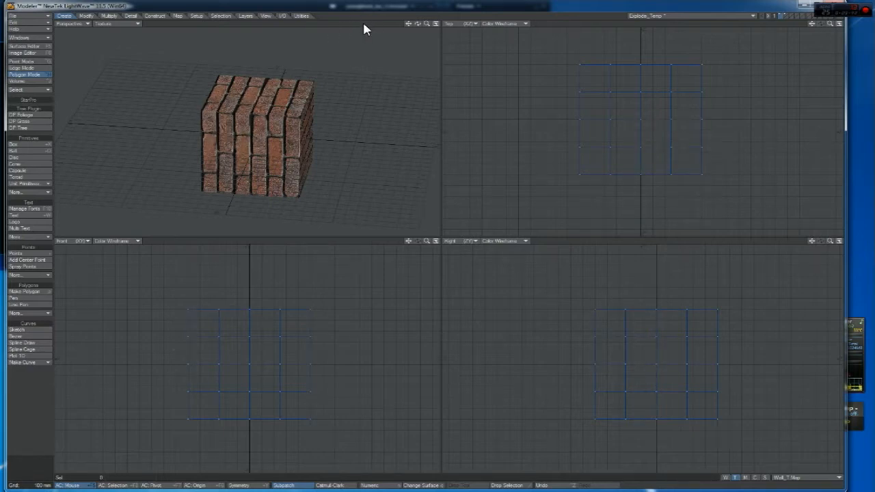
{"action": "left_click_drag", "start_coordinate": [418, 23], "coordinate": [397, 31]}
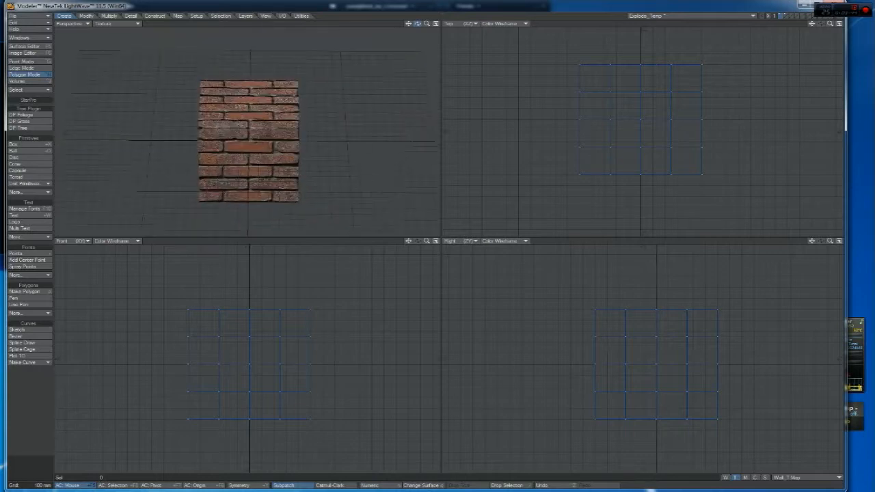
{"action": "left_click_drag", "start_coordinate": [261, 97], "coordinate": [286, 157]}
{"action": "left_click", "coordinate": [350, 22]}
Lasso around the whole brick cube in the front view to select all its polygons, then clear the selection
{"action": "left_click_drag", "start_coordinate": [427, 24], "coordinate": [409, 25]}
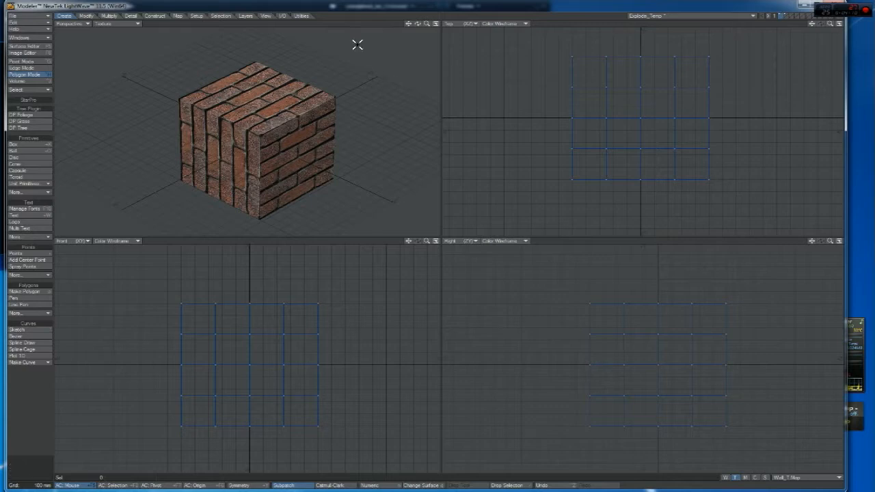
{"action": "left_click_drag", "start_coordinate": [417, 26], "coordinate": [415, 30]}
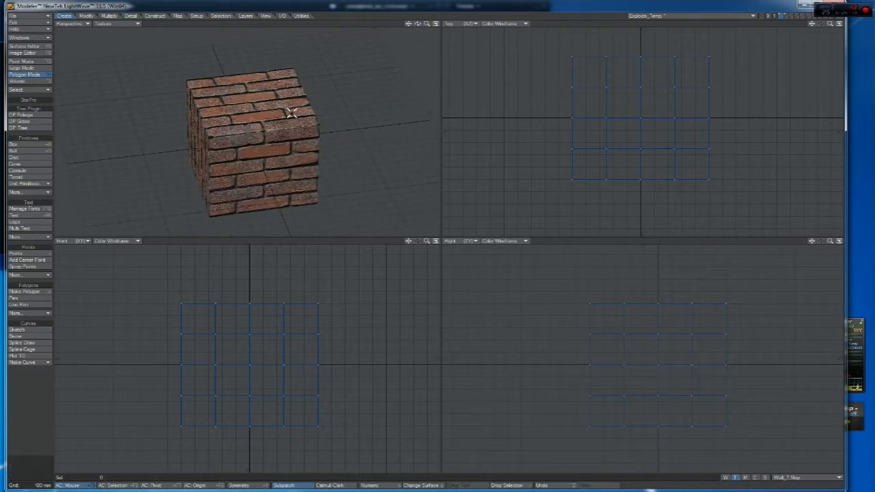
{"action": "mouse_move", "coordinate": [427, 24]}
{"action": "left_mouse_down"}
{"action": "mouse_move", "coordinate": [413, 25]}
{"action": "mouse_move", "coordinate": [420, 27]}
{"action": "left_mouse_up"}
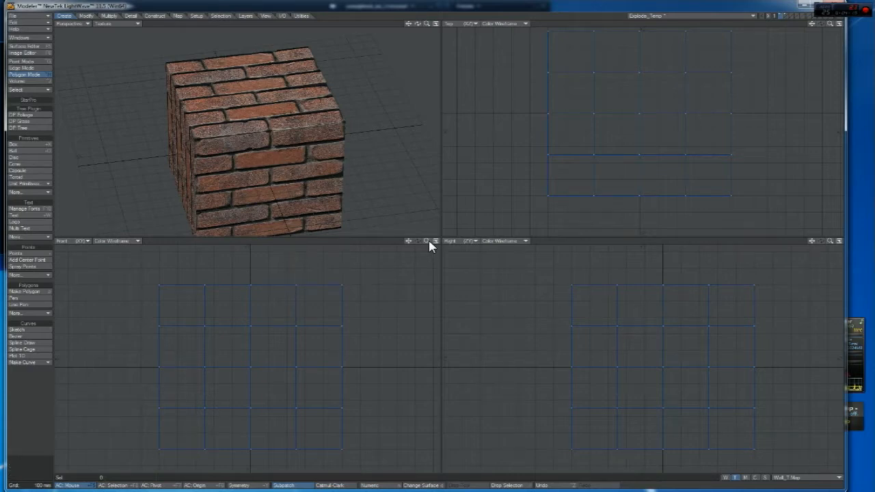
{"action": "mouse_move", "coordinate": [429, 242]}
{"action": "left_mouse_down"}
{"action": "mouse_move", "coordinate": [418, 242]}
{"action": "mouse_move", "coordinate": [426, 248]}
{"action": "left_mouse_up"}
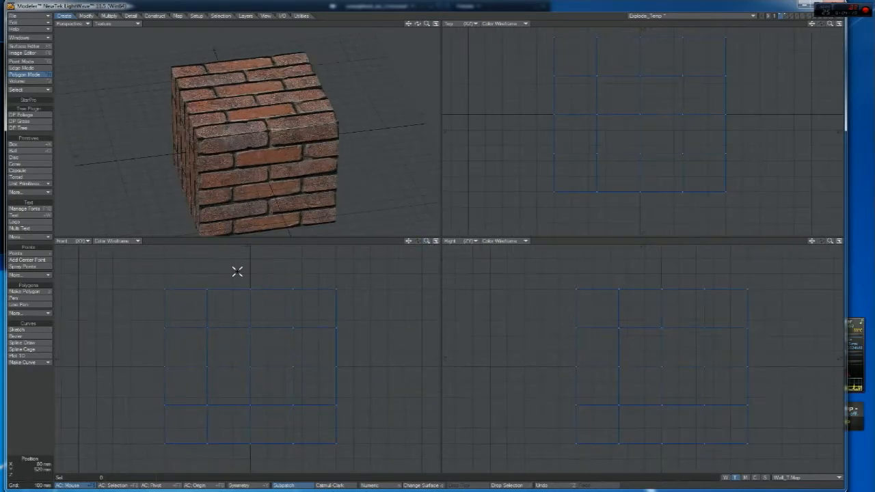
{"action": "mouse_move", "coordinate": [253, 258]}
{"action": "left_mouse_down"}
{"action": "mouse_move", "coordinate": [92, 387]}
{"action": "mouse_move", "coordinate": [403, 414]}
{"action": "mouse_move", "coordinate": [247, 248]}
{"action": "left_mouse_up"}
{"action": "right_click_drag", "start_coordinate": [247, 249], "coordinate": [209, 258]}
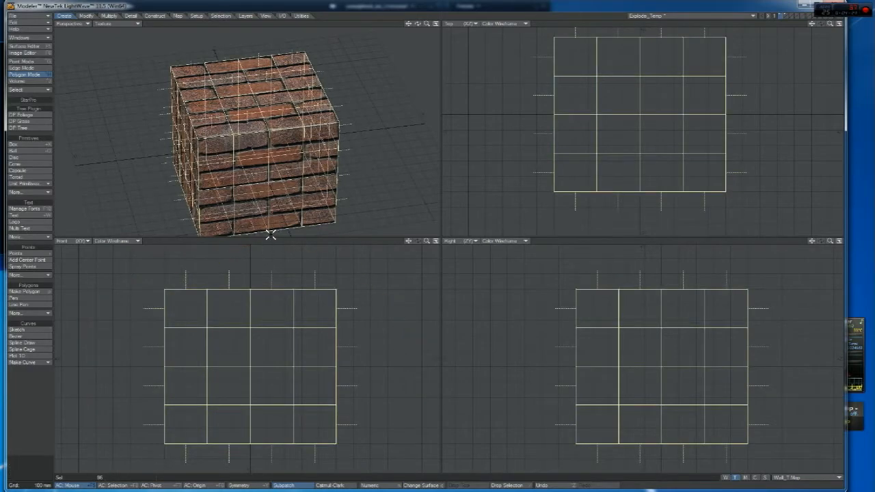
{"action": "left_click", "coordinate": [251, 245]}
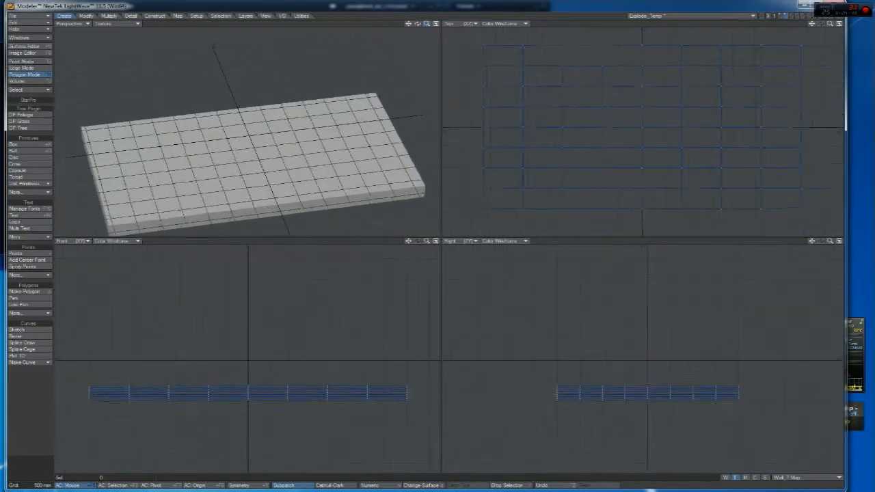
Select a short strip of faces on top of the flat ground slab, then clear the selection
{"action": "left_click_drag", "start_coordinate": [427, 24], "coordinate": [376, 58]}
{"action": "mouse_move", "coordinate": [190, 196]}
{"action": "left_mouse_down"}
{"action": "mouse_move", "coordinate": [196, 130]}
{"action": "mouse_move", "coordinate": [188, 157]}
{"action": "left_mouse_up"}
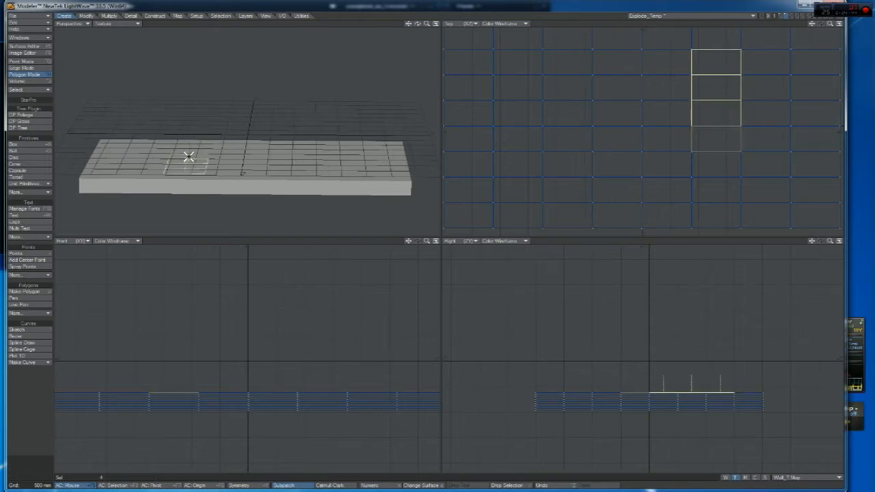
{"action": "left_click", "coordinate": [192, 160]}
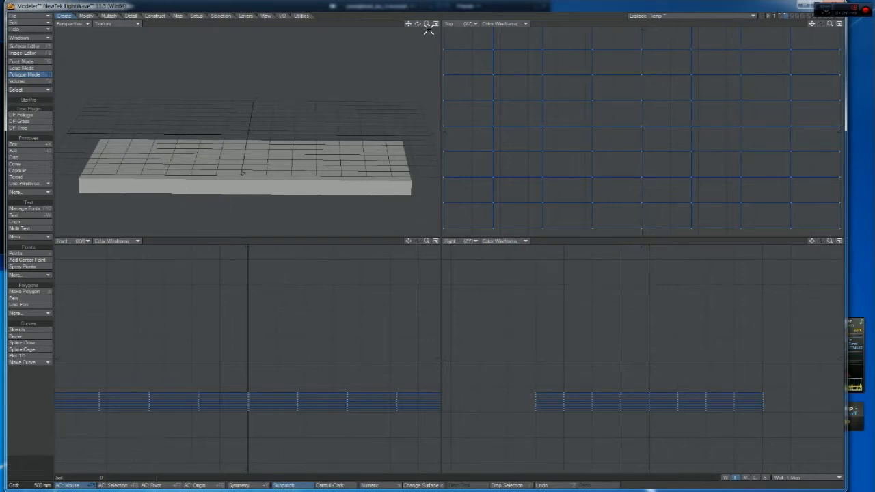
Select irregular patches of top faces on the ground slab as sample fragments, clearing each selection
{"action": "left_click_drag", "start_coordinate": [426, 27], "coordinate": [426, 29]}
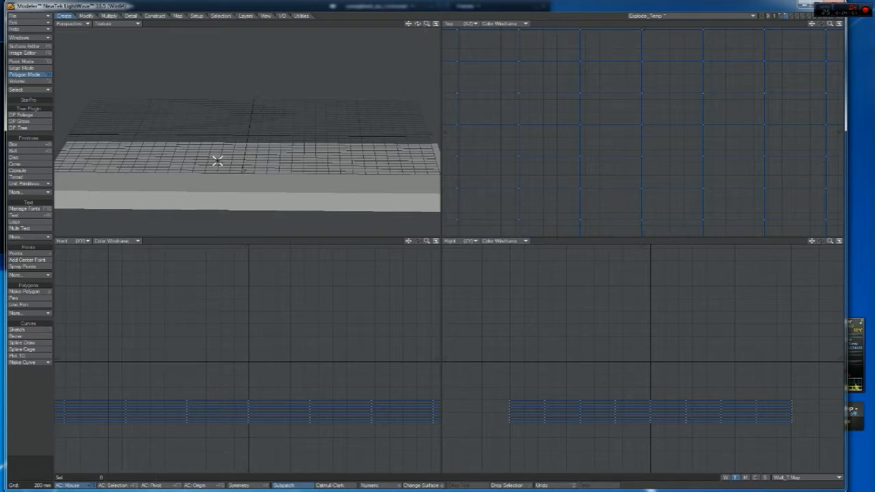
{"action": "left_click_drag", "start_coordinate": [418, 24], "coordinate": [418, 30]}
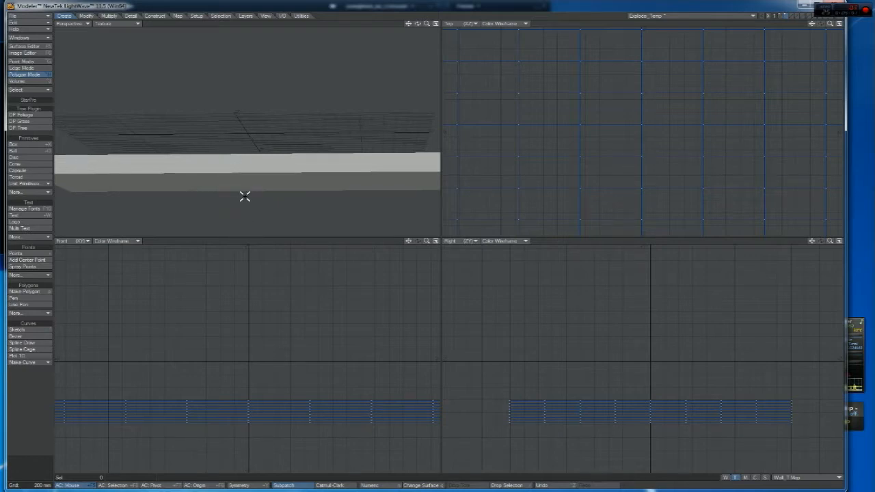
{"action": "left_click_drag", "start_coordinate": [419, 23], "coordinate": [425, 23]}
{"action": "mouse_move", "coordinate": [356, 178]}
{"action": "left_mouse_down"}
{"action": "mouse_move", "coordinate": [292, 181]}
{"action": "mouse_move", "coordinate": [268, 139]}
{"action": "left_mouse_up"}
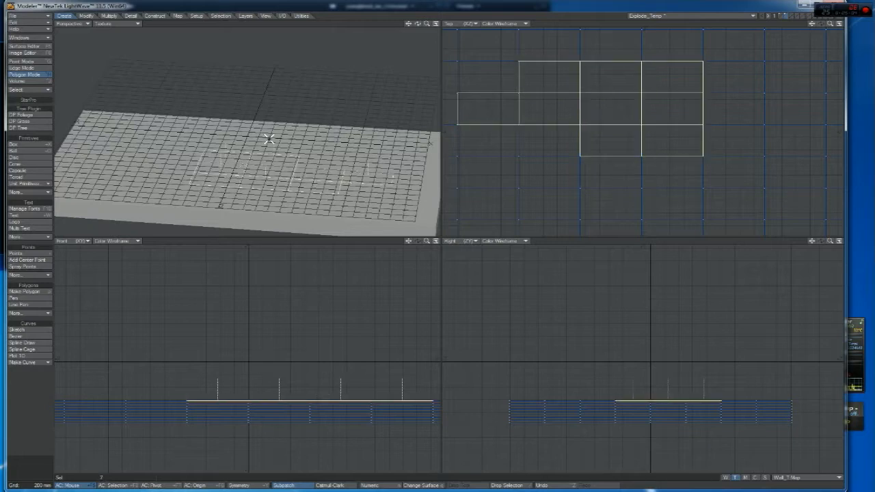
{"action": "left_click", "coordinate": [339, 22]}
{"action": "left_click_drag", "start_coordinate": [419, 24], "coordinate": [415, 30]}
{"action": "left_click_drag", "start_coordinate": [285, 168], "coordinate": [296, 169]}
{"action": "left_click", "coordinate": [355, 29]}
Open the Surface Editor and remove the color texture from the Default surface
{"action": "left_click_drag", "start_coordinate": [416, 28], "coordinate": [411, 130]}
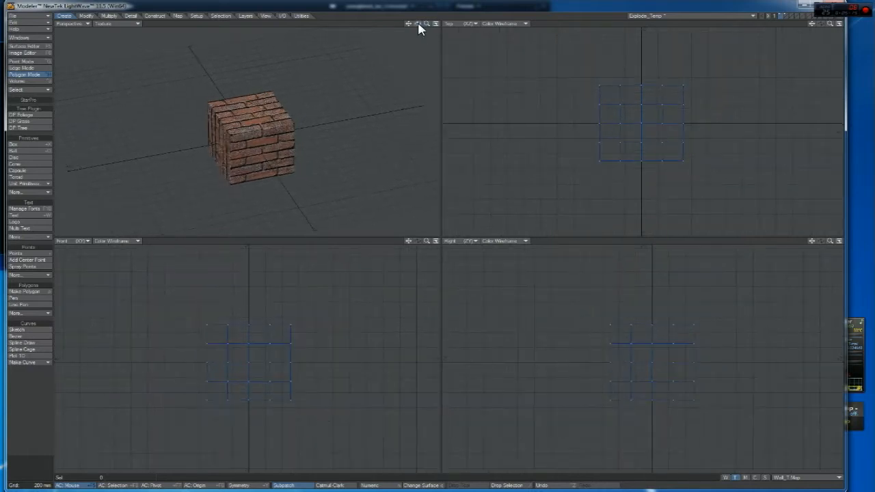
{"action": "left_click_drag", "start_coordinate": [418, 27], "coordinate": [413, 48]}
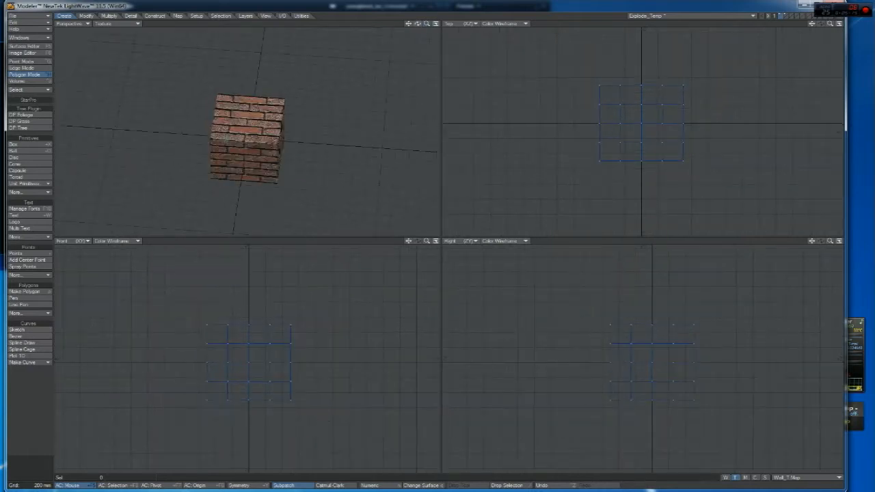
{"action": "left_click", "coordinate": [30, 47]}
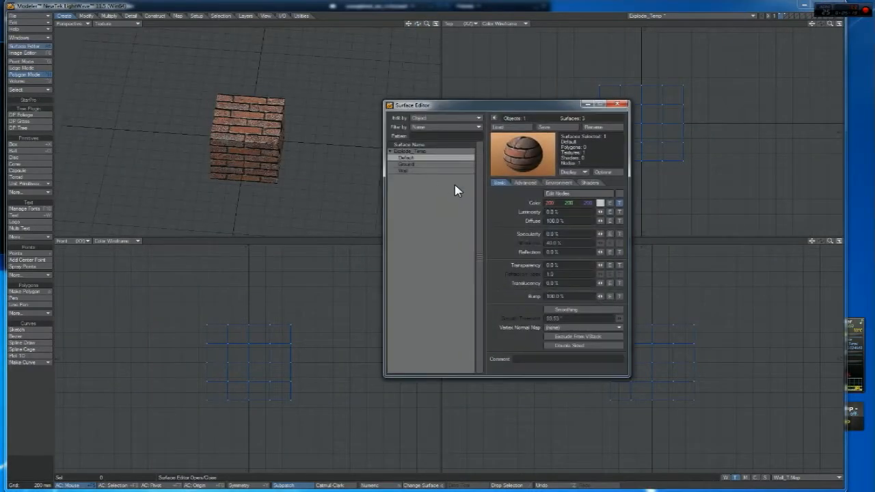
{"action": "left_click", "coordinate": [619, 203], "text": "shift"}
Review the Wall surface's Color, Specularity and Bump texture settings, then close the Surface Editor
{"action": "left_click", "coordinate": [417, 171]}
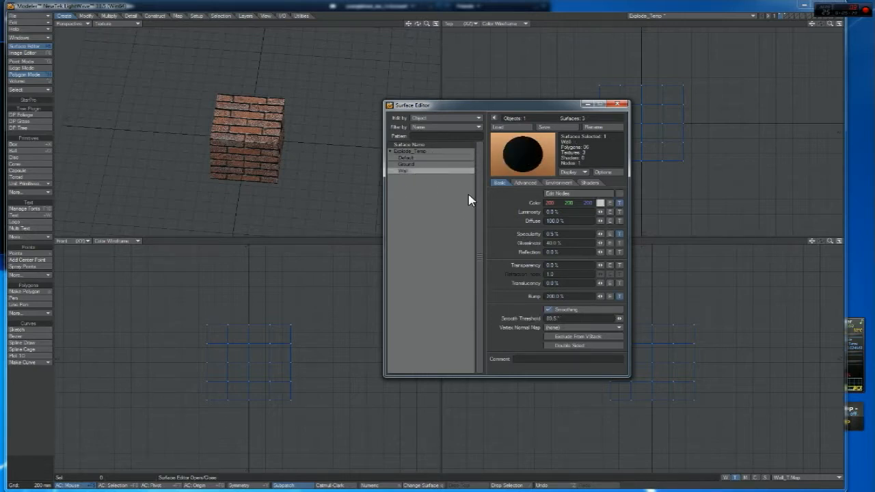
{"action": "left_click", "coordinate": [620, 204]}
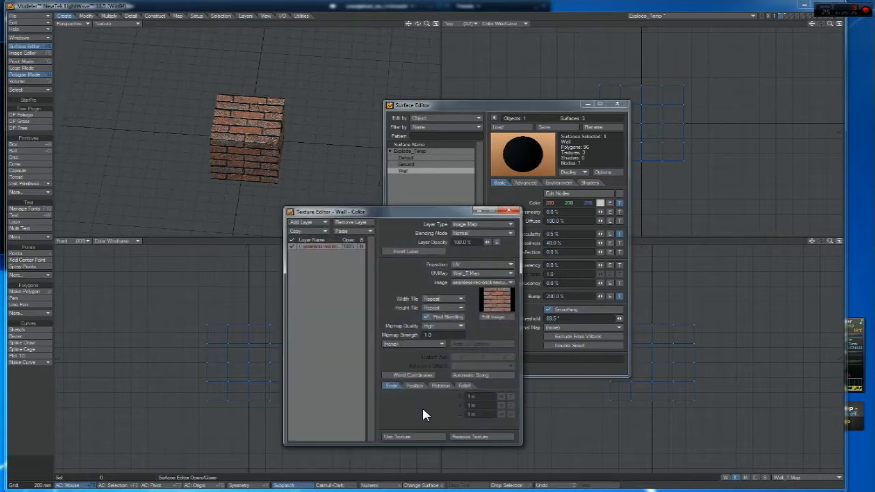
{"action": "left_click", "coordinate": [413, 439]}
{"action": "left_click", "coordinate": [620, 234]}
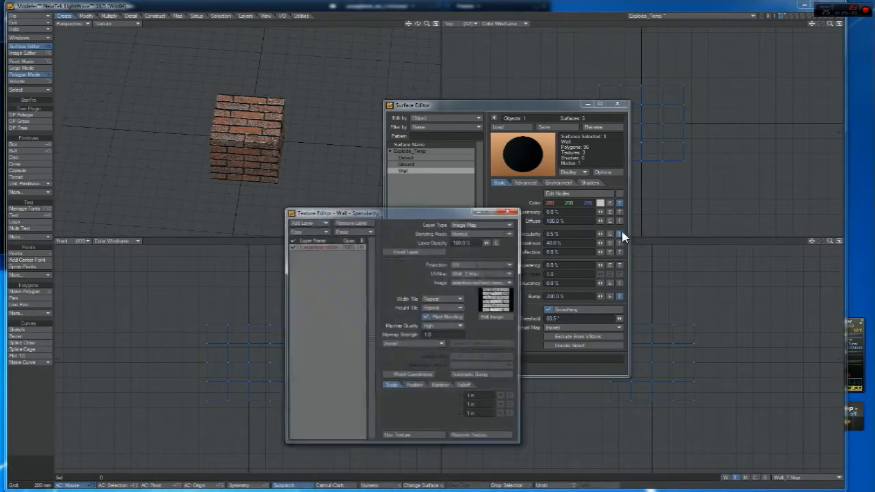
{"action": "left_click", "coordinate": [413, 438]}
{"action": "left_click", "coordinate": [620, 296]}
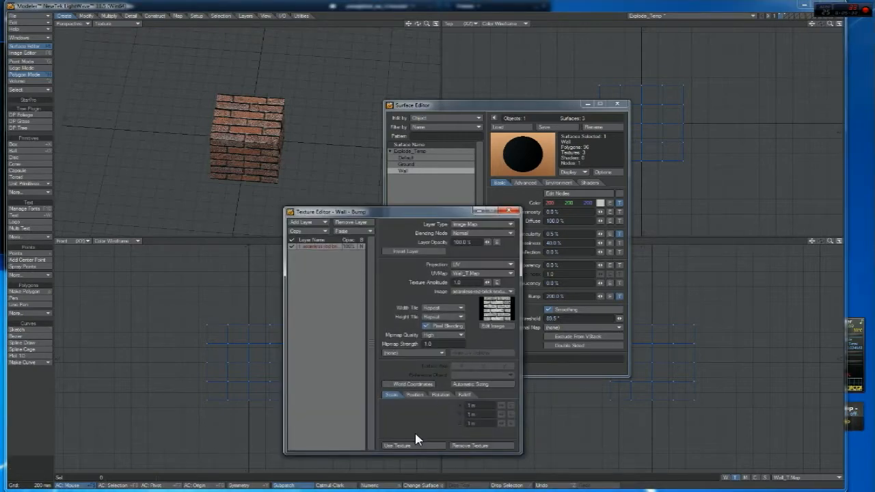
{"action": "left_click", "coordinate": [416, 443]}
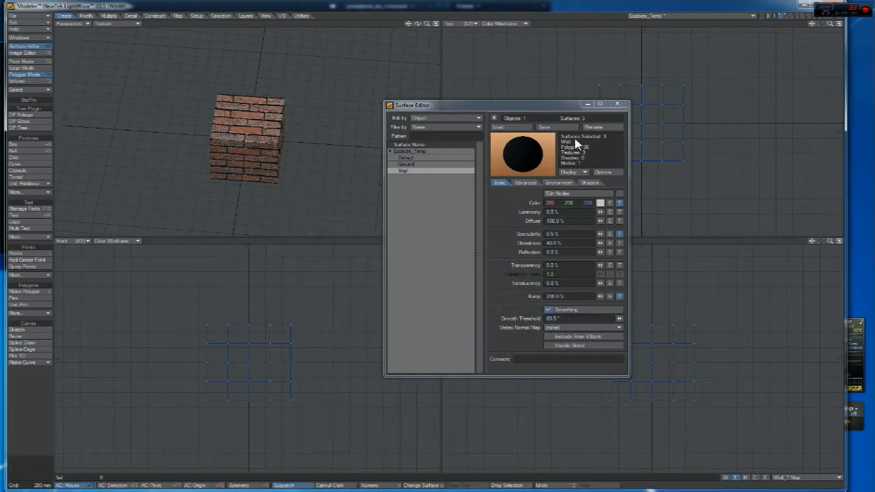
{"action": "left_click", "coordinate": [617, 104]}
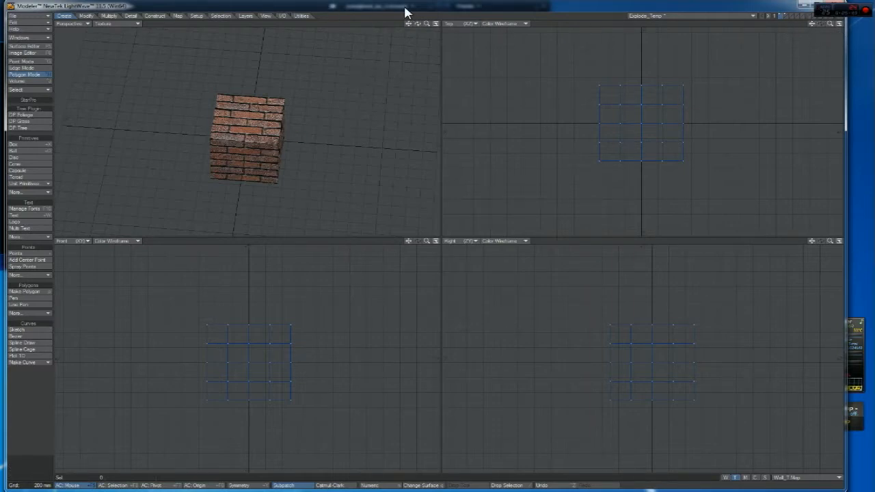
{"action": "left_click_drag", "start_coordinate": [419, 28], "coordinate": [395, 45]}
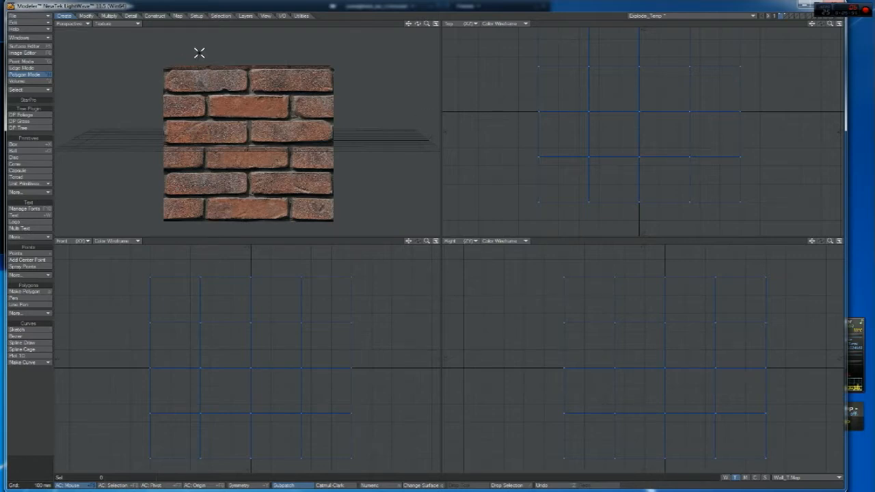
{"action": "left_click_drag", "start_coordinate": [428, 24], "coordinate": [403, 76]}
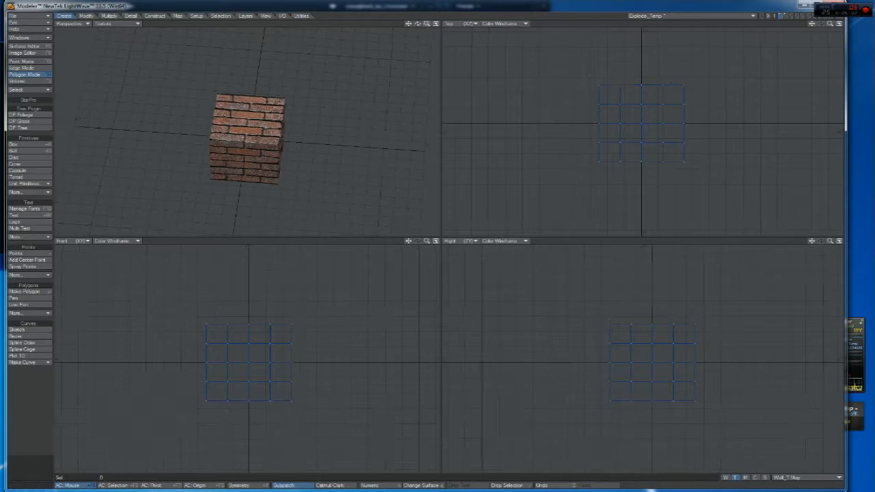
{"action": "left_click_drag", "start_coordinate": [427, 24], "coordinate": [437, 24]}
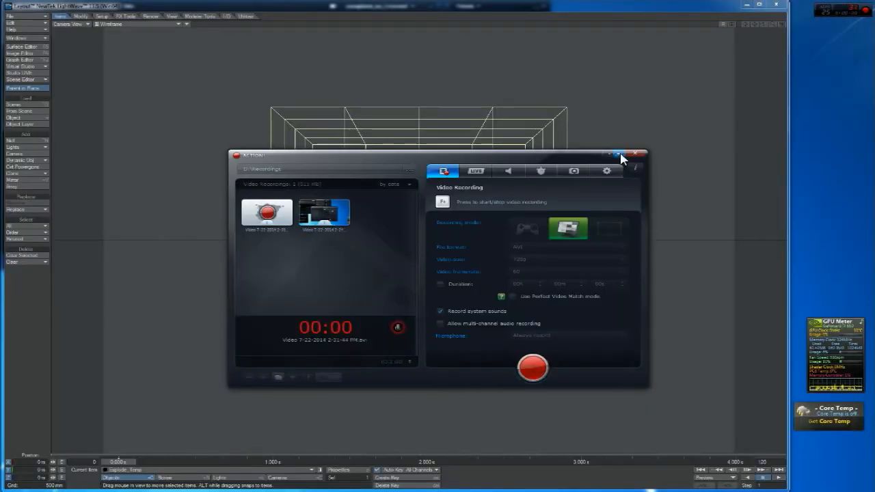
Switch to LightWave Layout, dismiss the recorder window and set the camera view to Textured Shaded Solid
{"action": "left_click", "coordinate": [621, 157]}
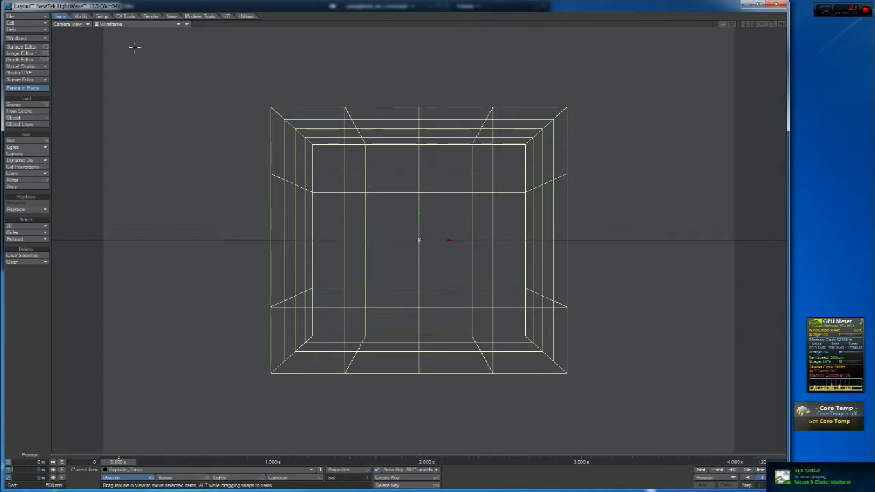
{"action": "left_click", "coordinate": [122, 24]}
{"action": "left_click", "coordinate": [117, 48]}
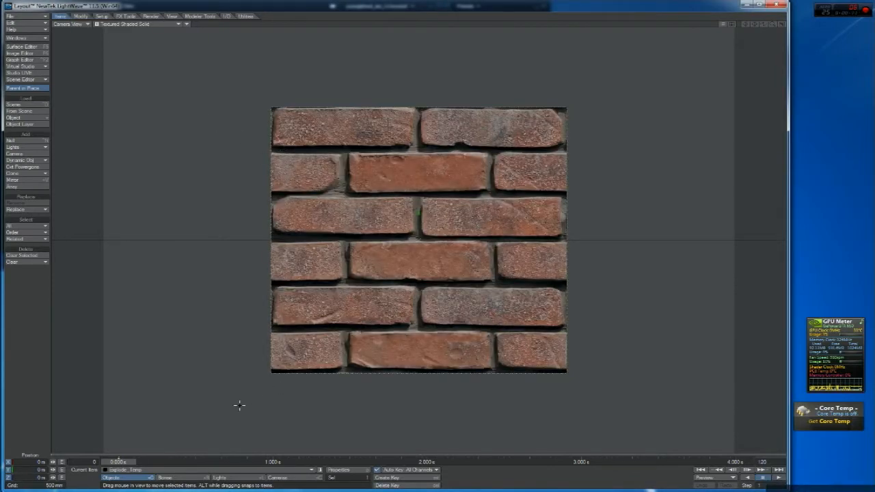
Select the camera, then move and rotate it to view the brick cube at an angle from slightly above
{"action": "left_click", "coordinate": [283, 478]}
{"action": "left_click_drag", "start_coordinate": [320, 429], "coordinate": [253, 393]}
{"action": "right_click_drag", "start_coordinate": [296, 396], "coordinate": [298, 383]}
{"action": "key", "text": "y"}
{"action": "left_click_drag", "start_coordinate": [297, 382], "coordinate": [267, 404]}
{"action": "left_click_drag", "start_coordinate": [310, 363], "coordinate": [320, 380]}
{"action": "key", "text": "t"}
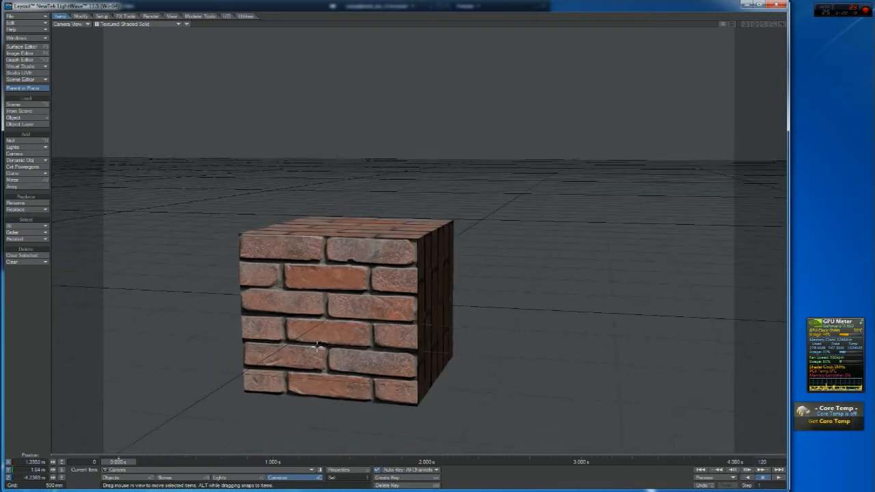
Select the Explode_Temp object, try moving it slightly, and undo the change
{"action": "key", "text": "shift+o"}
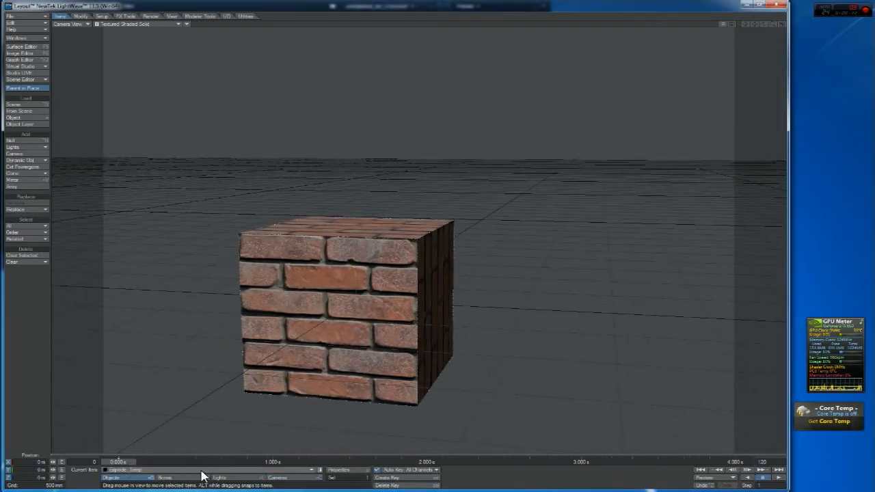
{"action": "mouse_move", "coordinate": [207, 399]}
{"action": "left_mouse_down"}
{"action": "mouse_move", "coordinate": [197, 419]}
{"action": "mouse_move", "coordinate": [205, 400]}
{"action": "left_mouse_up"}
{"action": "key", "text": "ctrl+z"}
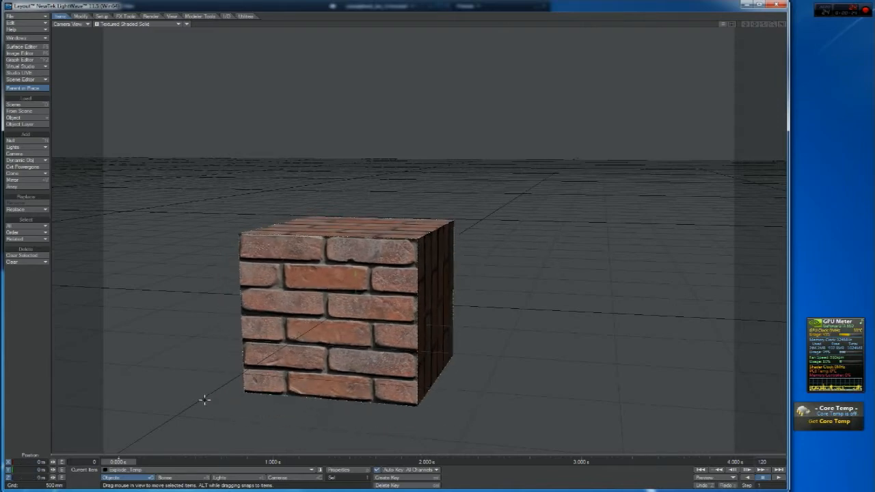
Close Layout, start LightWave Modeler and load the Explode_Temp.lwo object
{"action": "left_click", "coordinate": [775, 5]}
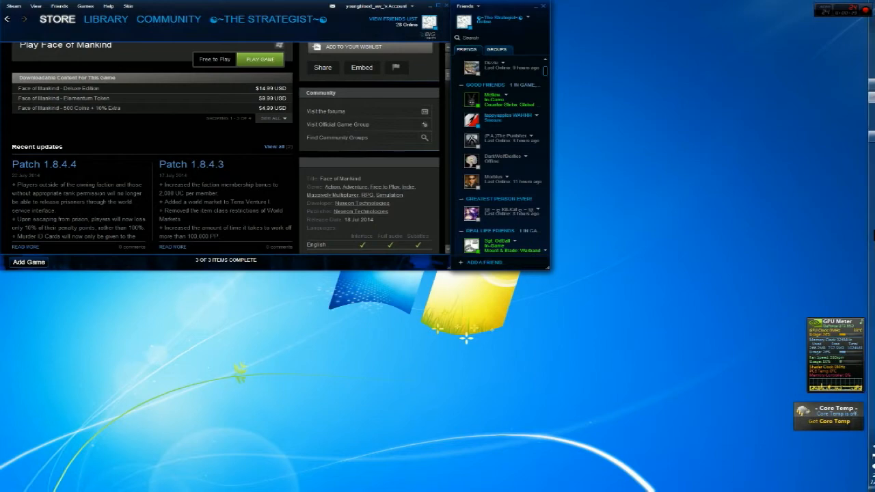
{"action": "left_click", "coordinate": [863, 17]}
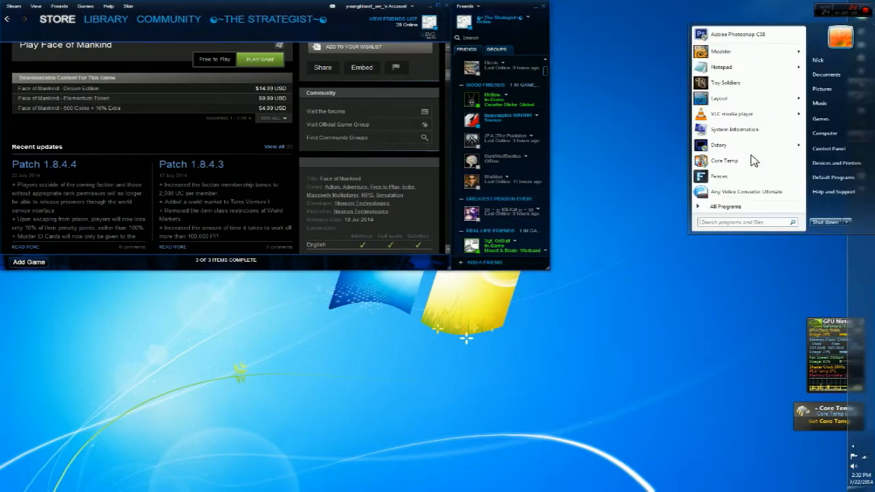
{"action": "left_click", "coordinate": [723, 54]}
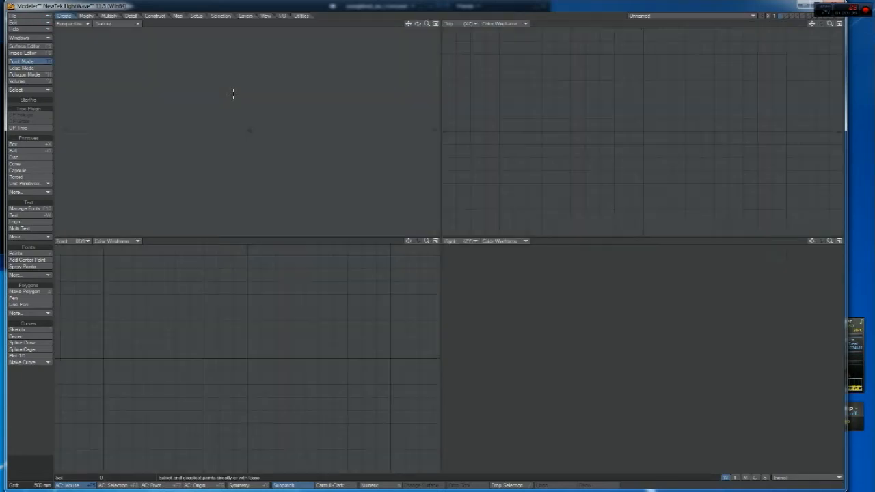
{"action": "left_click", "coordinate": [12, 15]}
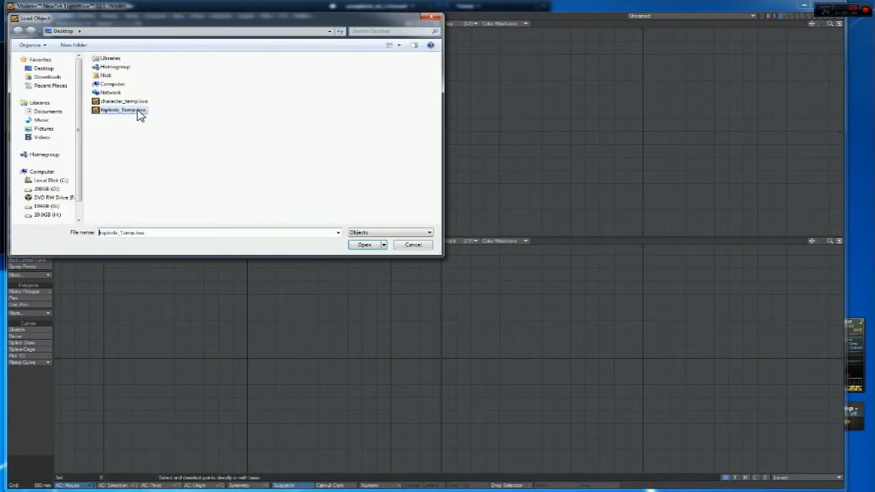
{"action": "double_click", "coordinate": [122, 111]}
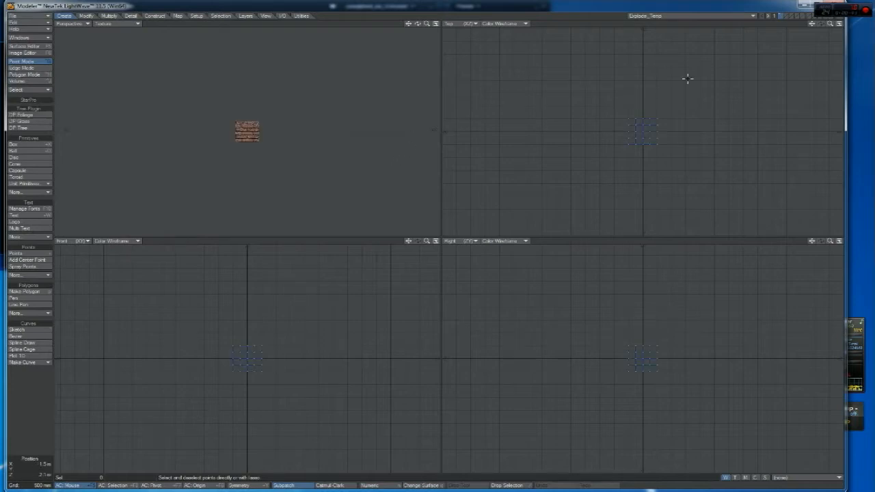
Draw a box slab about 10 m wide on an empty layer, aligning its top with the underside of the background brick cube
{"action": "left_click", "coordinate": [786, 16]}
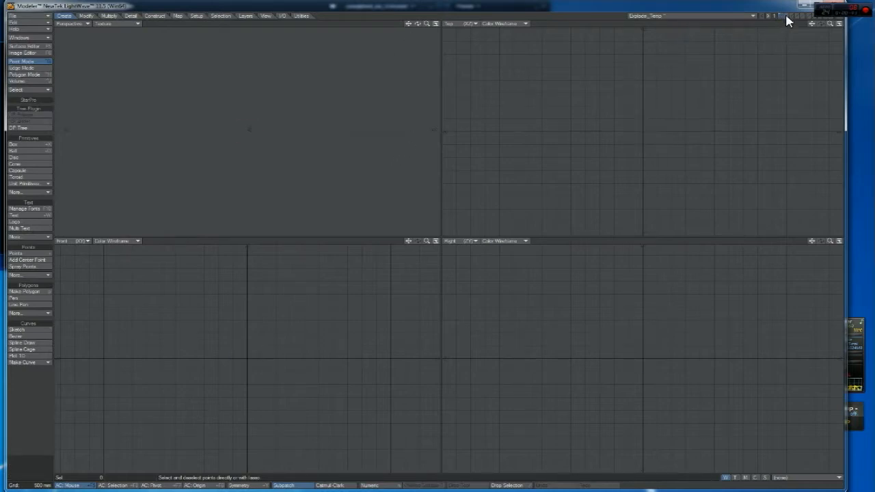
{"action": "left_click", "coordinate": [781, 17]}
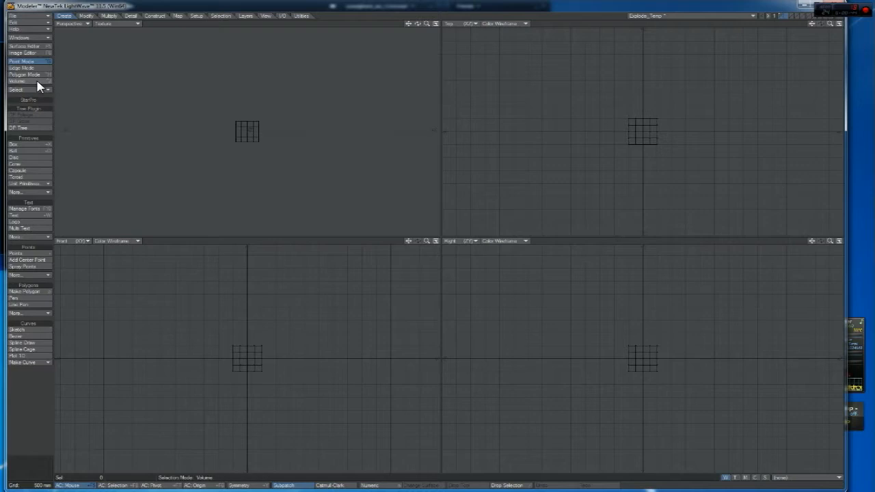
{"action": "left_click", "coordinate": [26, 146]}
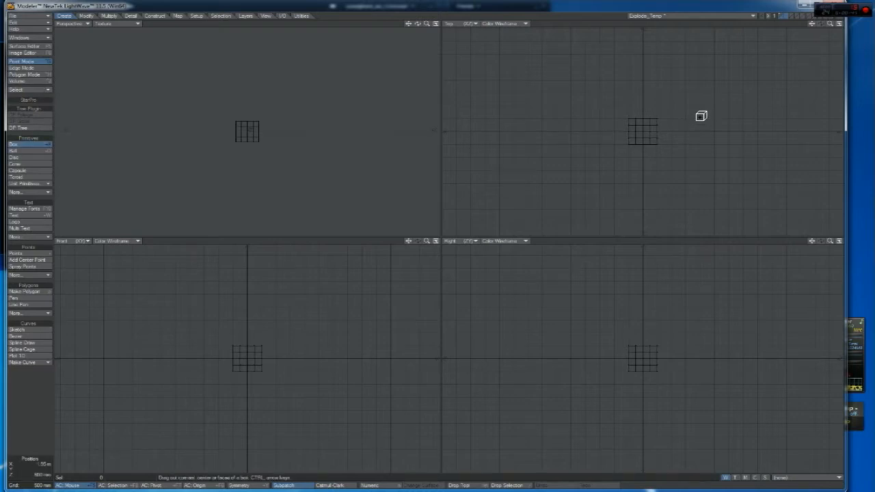
{"action": "left_click_drag", "start_coordinate": [501, 42], "coordinate": [791, 223]}
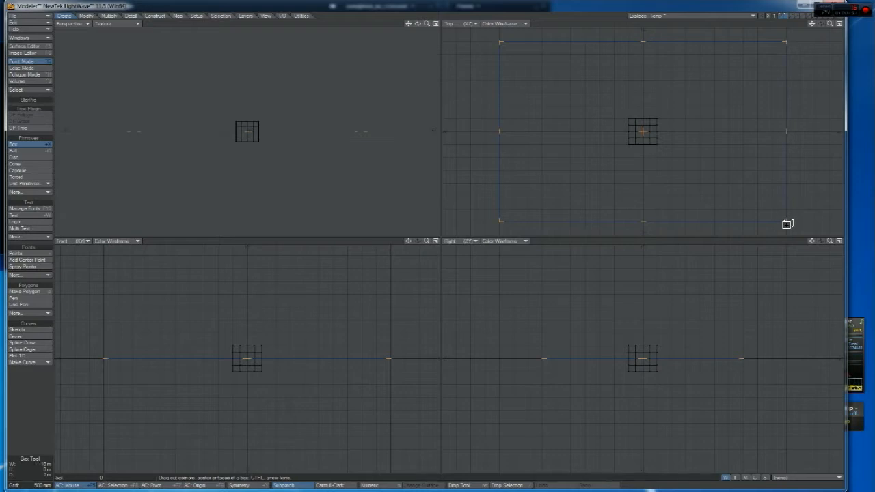
{"action": "mouse_move", "coordinate": [250, 383]}
{"action": "left_mouse_down"}
{"action": "mouse_move", "coordinate": [250, 369]}
{"action": "mouse_move", "coordinate": [250, 380]}
{"action": "left_mouse_up"}
{"action": "left_click_drag", "start_coordinate": [428, 240], "coordinate": [411, 142]}
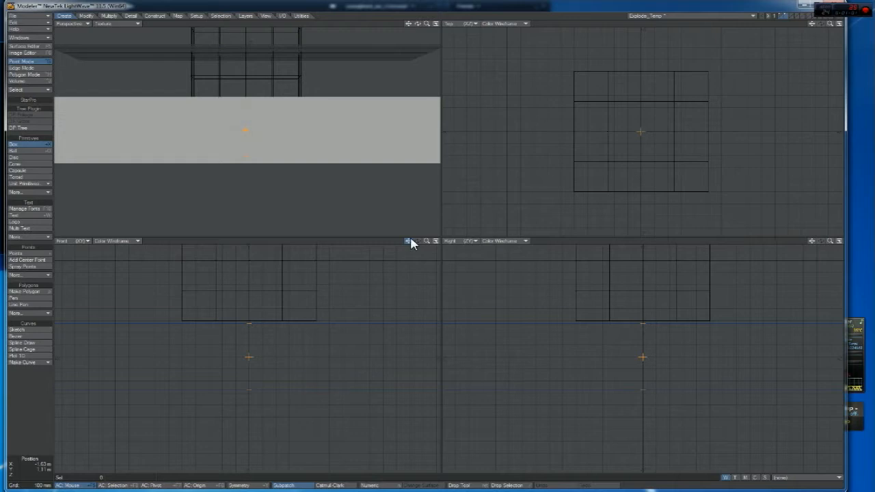
{"action": "left_click_drag", "start_coordinate": [427, 241], "coordinate": [411, 289]}
{"action": "left_click_drag", "start_coordinate": [249, 325], "coordinate": [251, 318]}
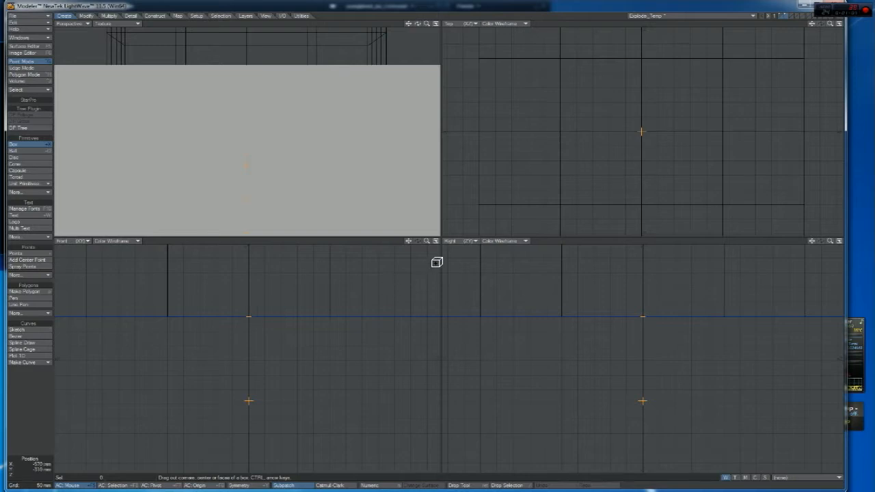
{"action": "left_click_drag", "start_coordinate": [427, 242], "coordinate": [359, 242]}
Finish the slab box, switch to polygon mode and assign the slab a surface named Ground
{"action": "key", "text": "space"}
{"action": "key", "text": "space"}
{"action": "key", "text": "space"}
{"action": "mouse_move", "coordinate": [309, 339]}
{"action": "left_mouse_down"}
{"action": "mouse_move", "coordinate": [309, 389]}
{"action": "mouse_move", "coordinate": [310, 318]}
{"action": "left_mouse_up"}
{"action": "key", "text": "q"}
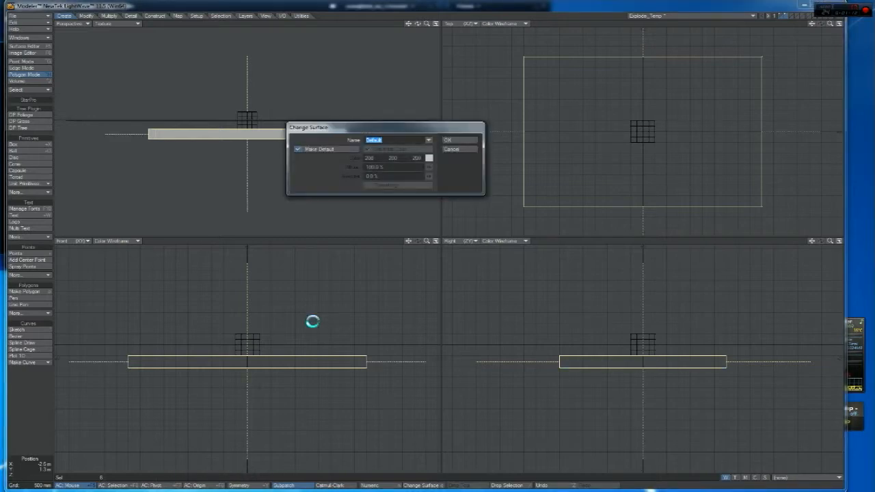
{"action": "type", "text": "Ground"}
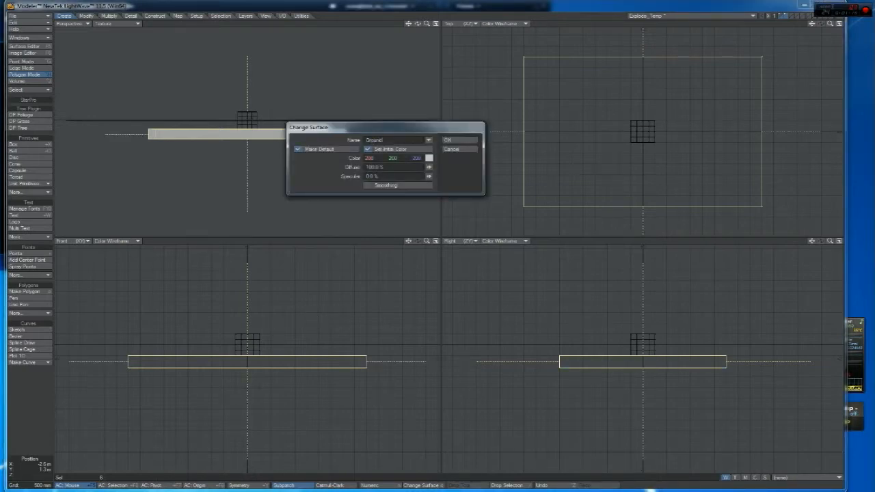
{"action": "key", "text": "Return"}
{"action": "key", "text": "q"}
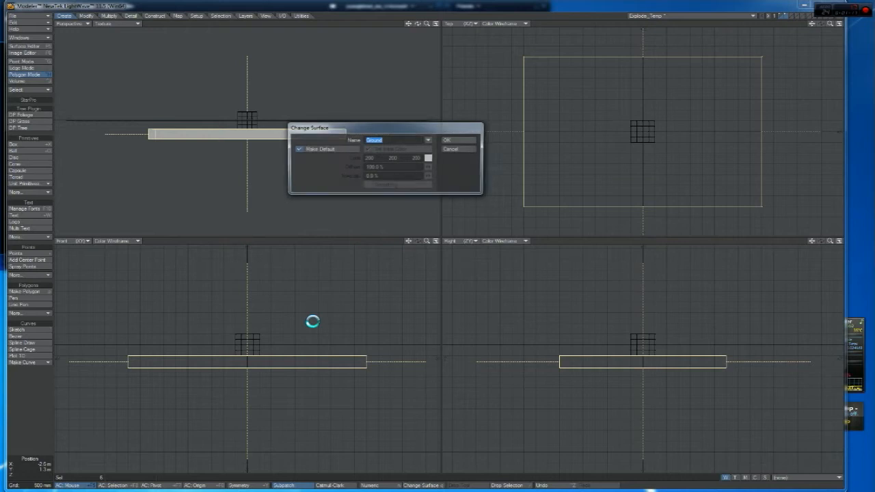
{"action": "left_click", "coordinate": [462, 150]}
Turn on Smoothing for the Ground surface in the Surface Editor and close the editor
{"action": "key", "text": "F5"}
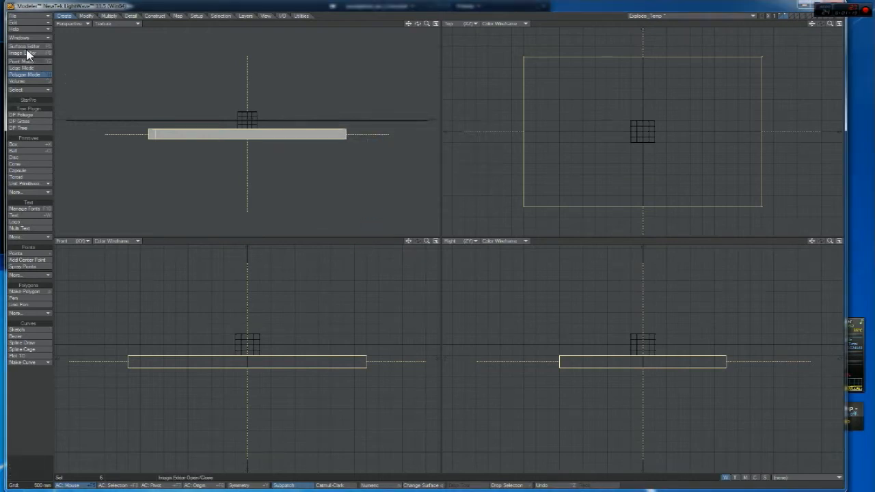
{"action": "left_click", "coordinate": [406, 165]}
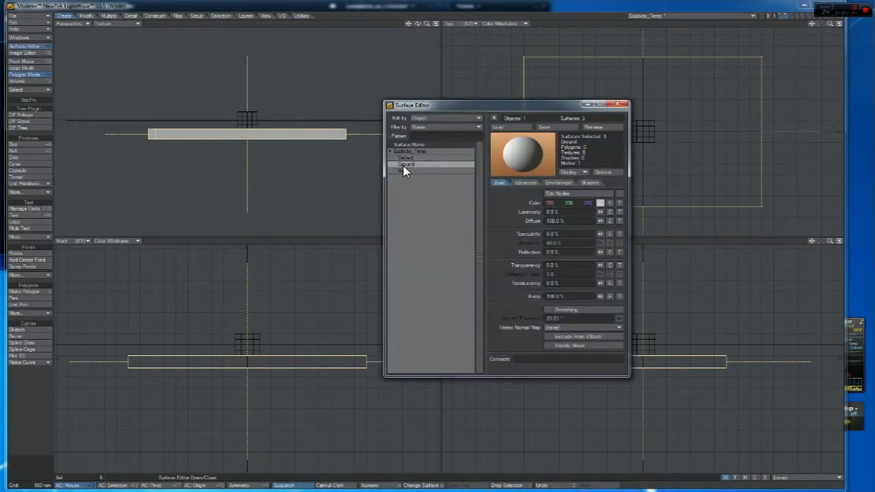
{"action": "left_click", "coordinate": [566, 310]}
{"action": "left_click", "coordinate": [620, 105]}
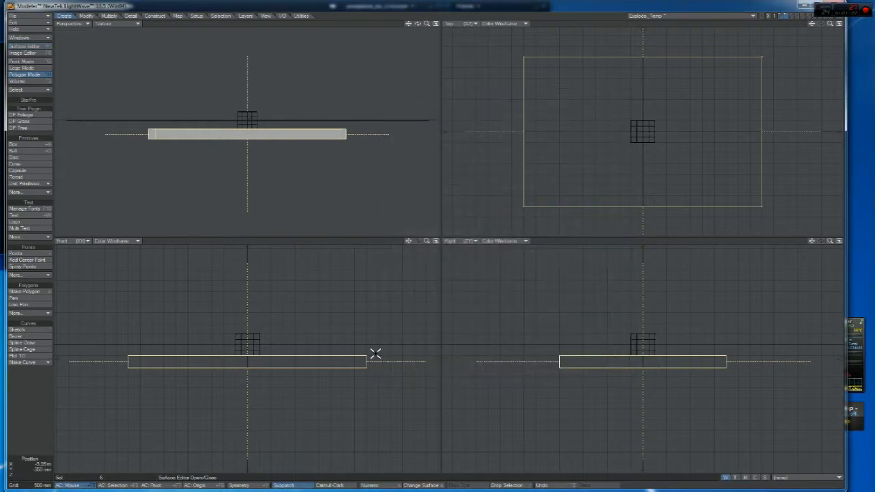
Subdivide the slab's polygons three times with the Faceted method
{"action": "key", "text": "shift+d"}
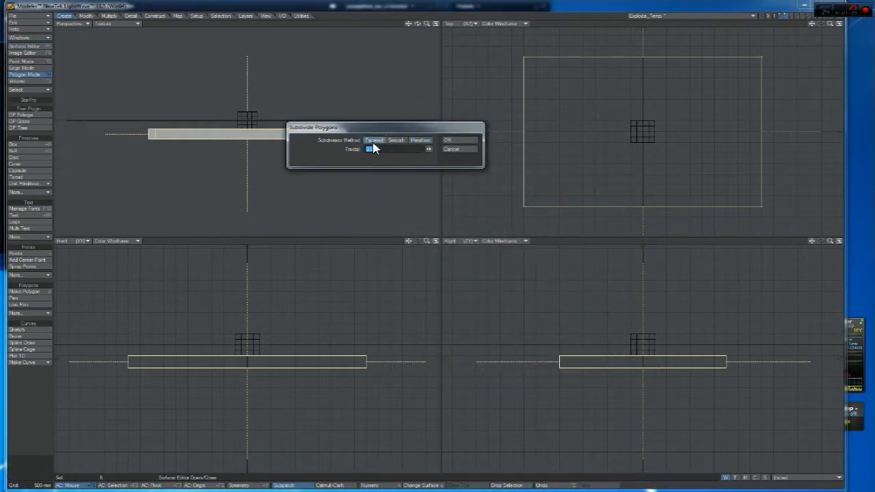
{"action": "key", "text": "Return"}
{"action": "key", "text": "shift+d"}
{"action": "key", "text": "Return"}
{"action": "key", "text": "shift+d"}
{"action": "key", "text": "Return"}
{"action": "key", "text": "shift+d"}
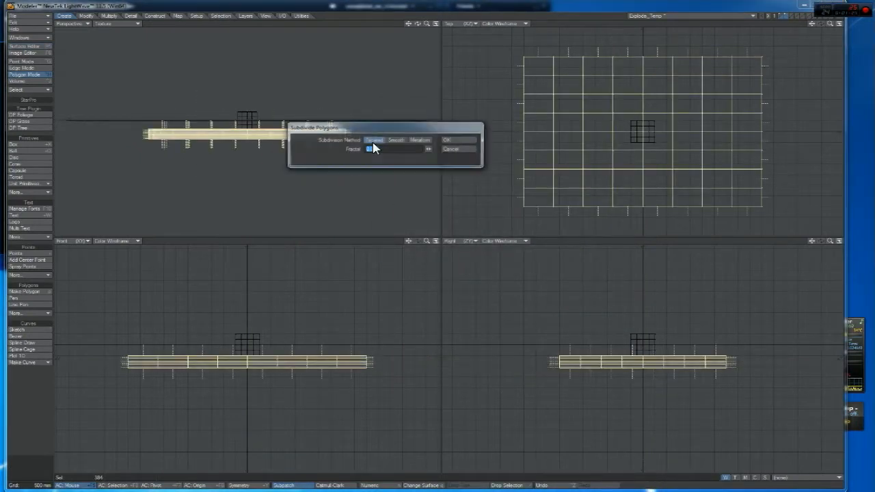
{"action": "left_click", "coordinate": [459, 149]}
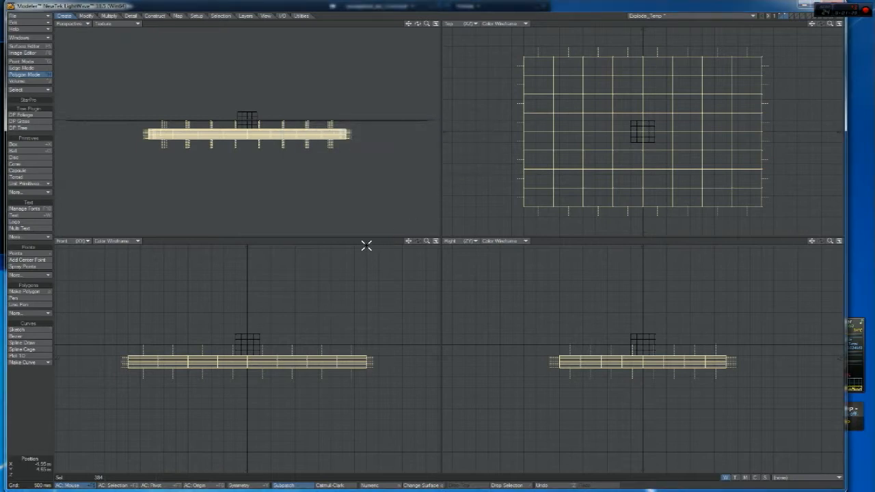
Deselect the subdivided slab, save the Explode_Temp object and close Modeler
{"action": "key", "text": "slash"}
{"action": "left_click_drag", "start_coordinate": [417, 24], "coordinate": [448, 49]}
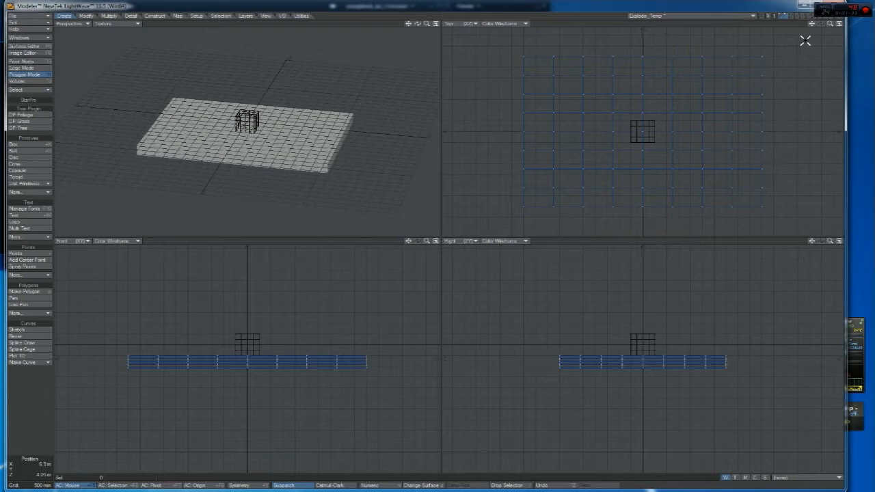
{"action": "left_click", "coordinate": [839, 16]}
{"action": "left_click", "coordinate": [831, 28]}
{"action": "key", "text": "Return"}
{"action": "key", "text": "Return"}
{"action": "left_click", "coordinate": [835, 9]}
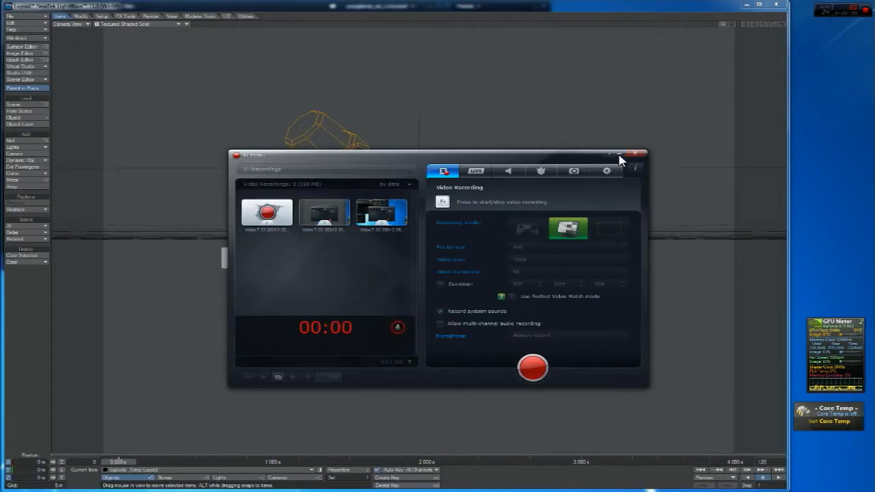
In Layout, dismiss the recorder window, then move and rotate the camera to view the brick cube and slab at an angle from above
{"action": "left_click", "coordinate": [619, 154]}
{"action": "left_click", "coordinate": [286, 478]}
{"action": "left_click_drag", "start_coordinate": [435, 354], "coordinate": [443, 371]}
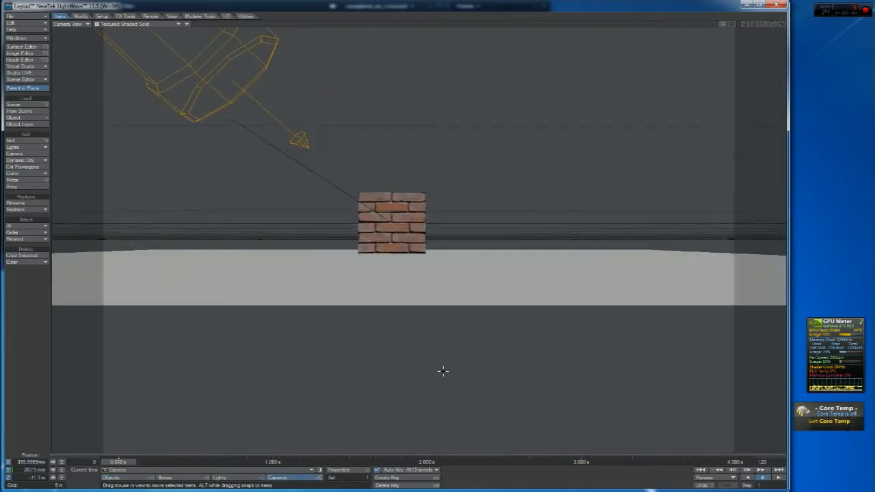
{"action": "right_click_drag", "start_coordinate": [450, 399], "coordinate": [449, 335]}
{"action": "key", "text": "y"}
{"action": "left_click_drag", "start_coordinate": [448, 335], "coordinate": [405, 254]}
{"action": "key", "text": "t"}
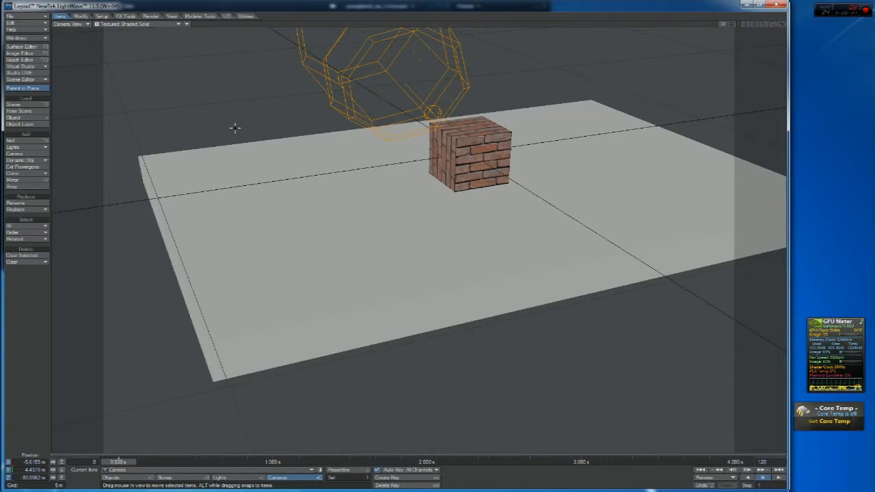
{"action": "key", "text": "y"}
{"action": "left_click_drag", "start_coordinate": [417, 233], "coordinate": [417, 262]}
{"action": "key", "text": "t"}
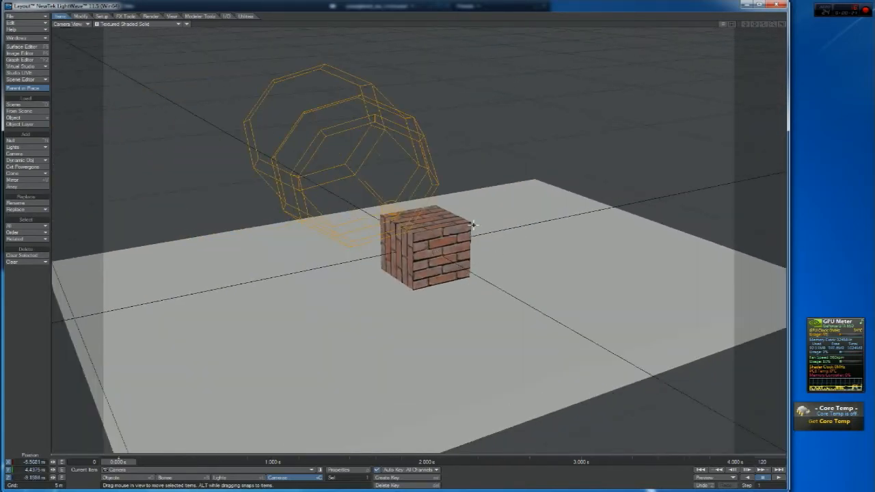
Select the light, briefly open a settings panel and close it
{"action": "left_click", "coordinate": [364, 137]}
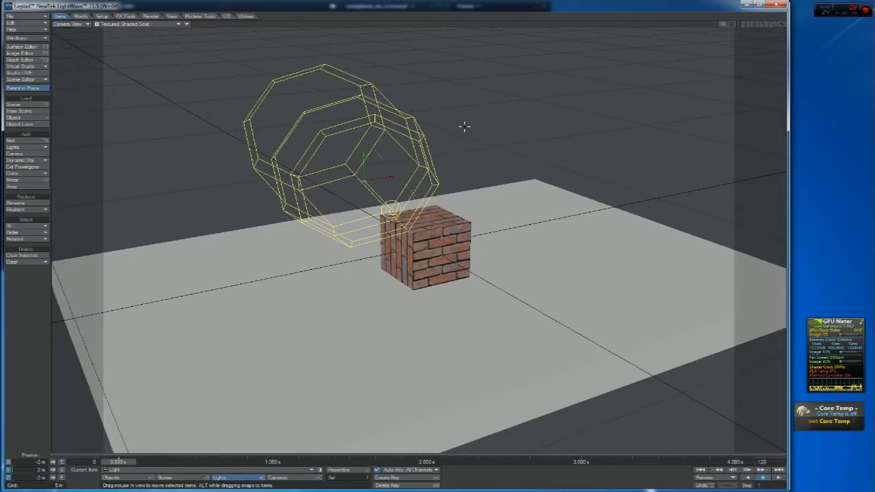
{"action": "key", "text": "o"}
{"action": "left_click", "coordinate": [550, 128]}
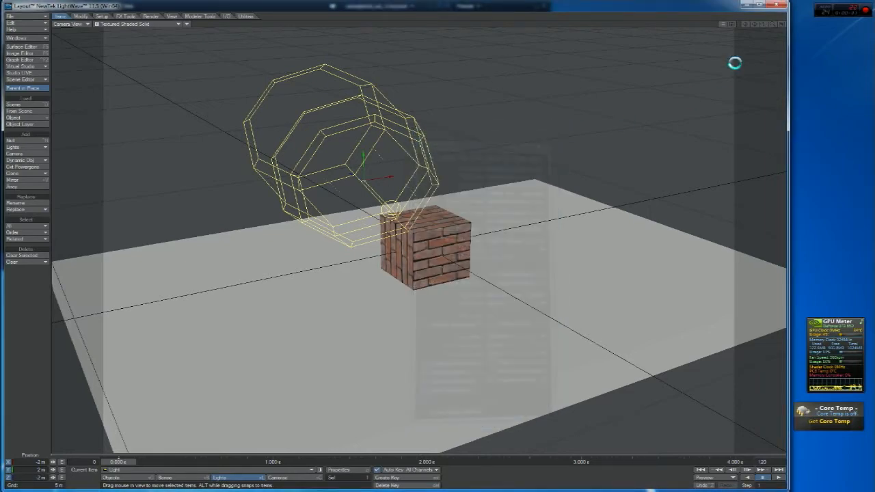
Quit Layout, start LightWave Modeler again and reload the Explode_Temp.lwo object
{"action": "left_click", "coordinate": [776, 4]}
{"action": "left_click", "coordinate": [483, 255]}
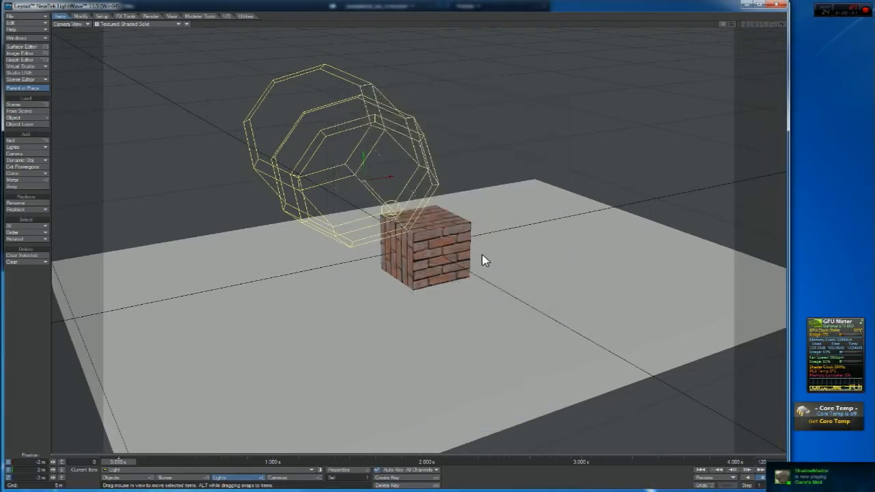
{"action": "left_click", "coordinate": [866, 7]}
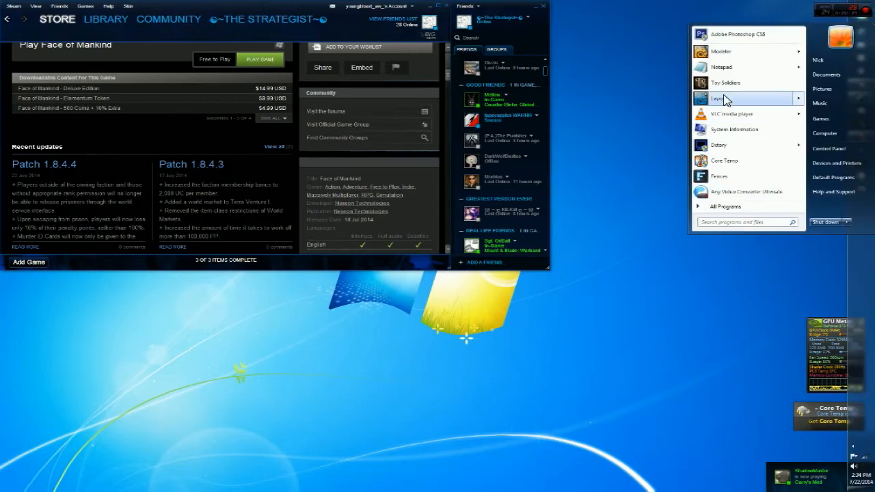
{"action": "left_click", "coordinate": [711, 52]}
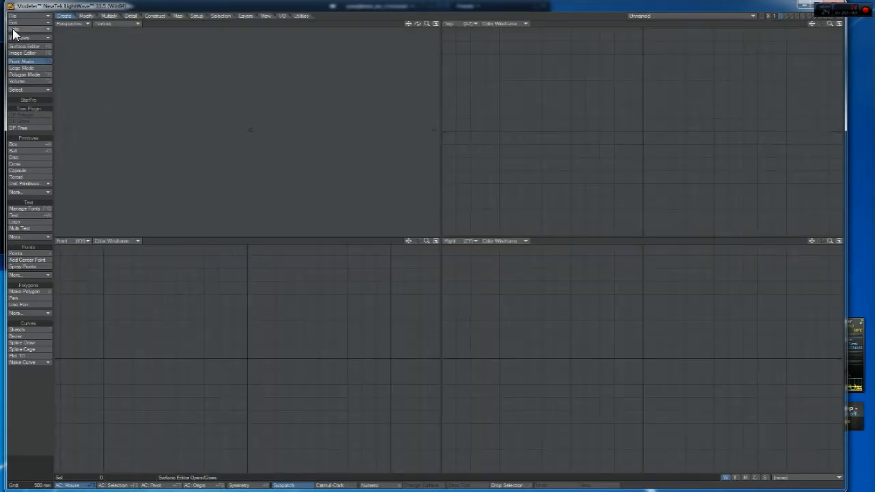
{"action": "left_click", "coordinate": [12, 15]}
{"action": "left_click", "coordinate": [34, 21]}
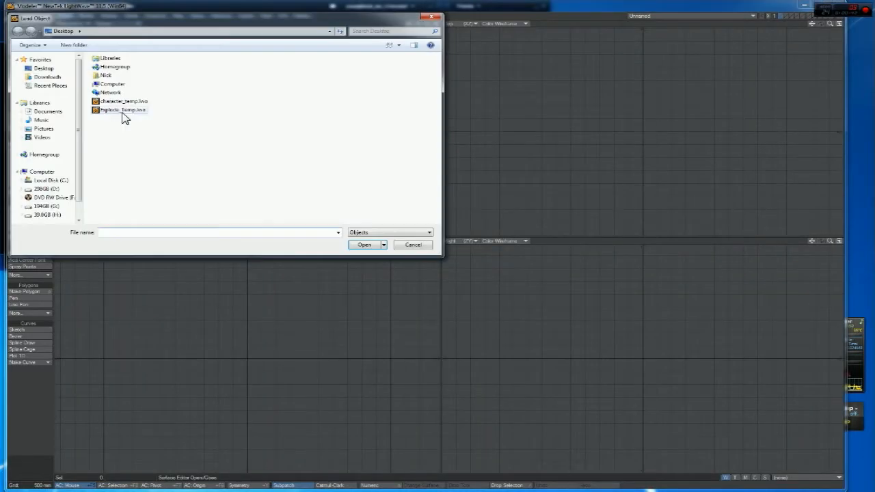
{"action": "double_click", "coordinate": [120, 110]}
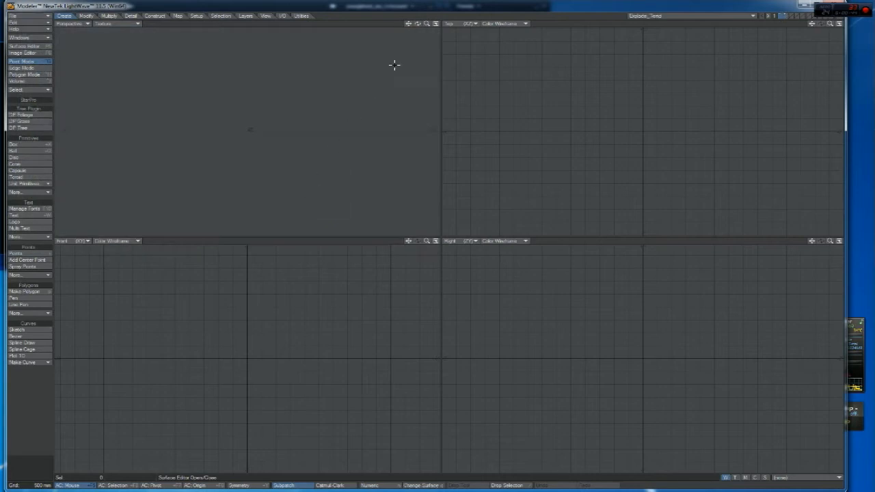
Switch to the layer with the brick cube and enlarge the cube in all views
{"action": "left_click_drag", "start_coordinate": [417, 24], "coordinate": [472, 24]}
{"action": "key", "text": "period"}
{"action": "left_click", "coordinate": [782, 16]}
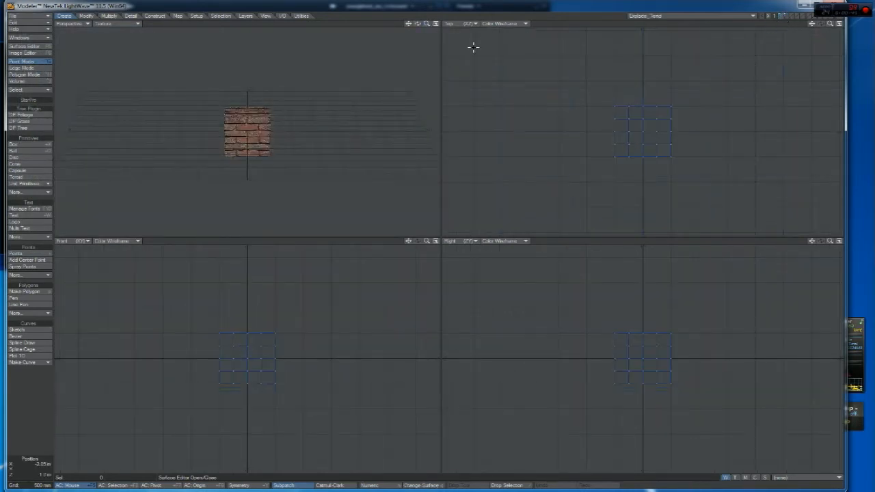
{"action": "left_click_drag", "start_coordinate": [427, 24], "coordinate": [464, 24]}
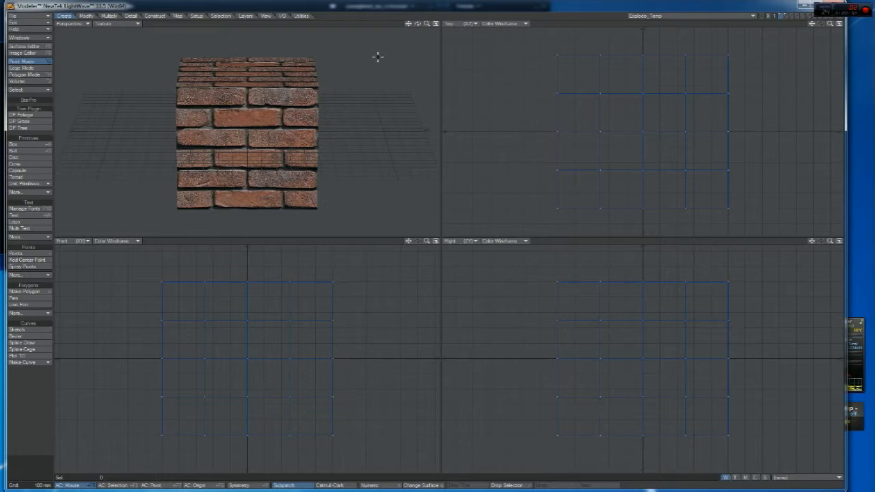
Look through the modeling tool sets for the Fracture command and view the brick cube from a corner
{"action": "left_click", "coordinate": [135, 17]}
{"action": "left_click", "coordinate": [110, 16]}
{"action": "left_click", "coordinate": [130, 16]}
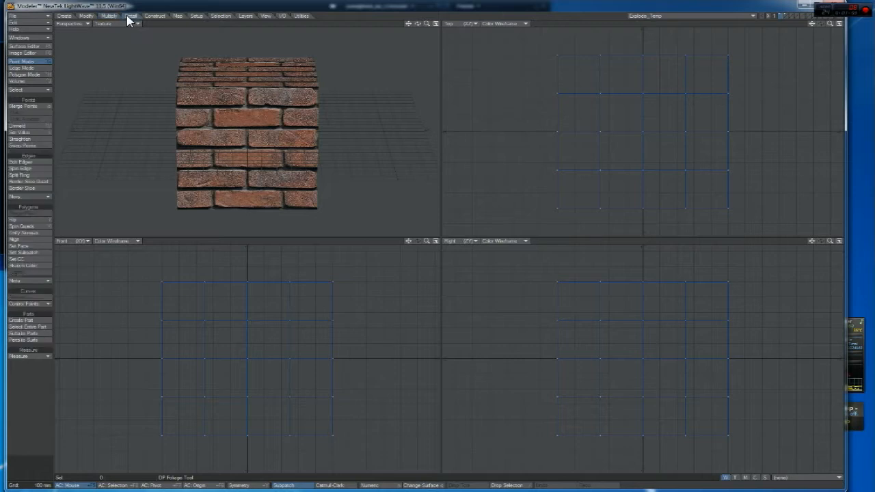
{"action": "left_click", "coordinate": [153, 17]}
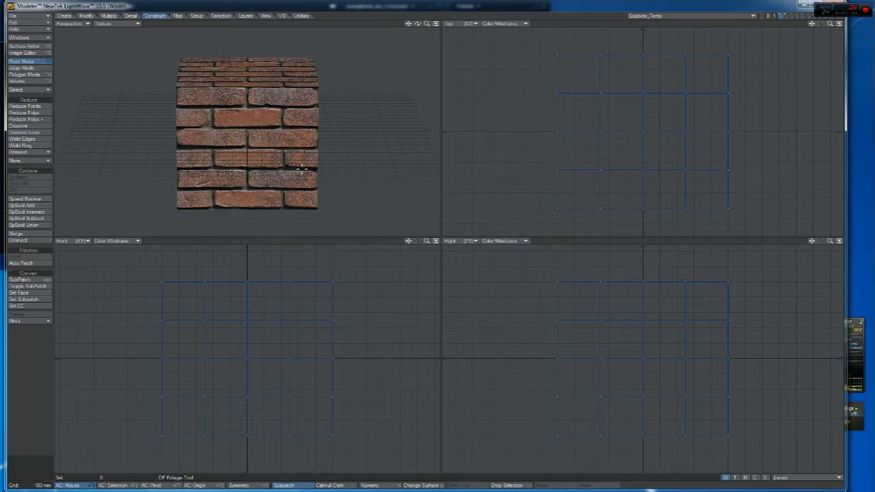
{"action": "mouse_move", "coordinate": [418, 24]}
{"action": "left_mouse_down"}
{"action": "mouse_move", "coordinate": [492, 40]}
{"action": "mouse_move", "coordinate": [410, 37]}
{"action": "mouse_move", "coordinate": [419, 29]}
{"action": "left_mouse_up"}
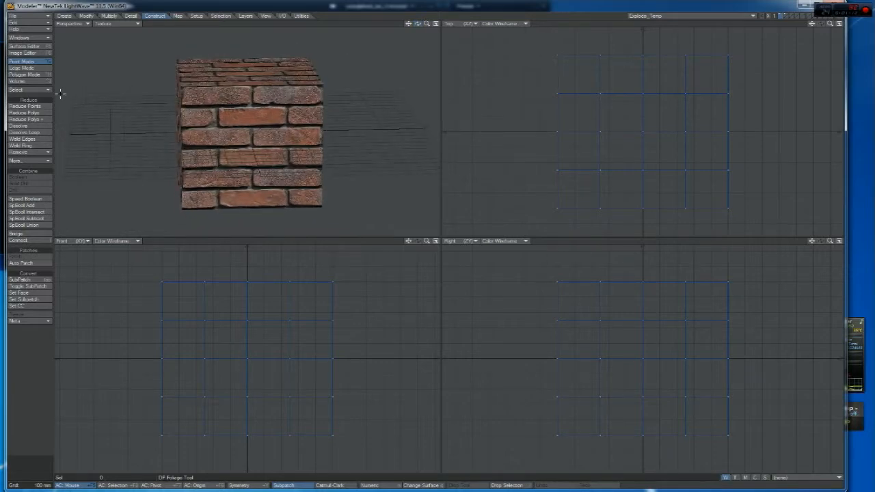
{"action": "left_click", "coordinate": [131, 16]}
{"action": "left_click", "coordinate": [111, 17]}
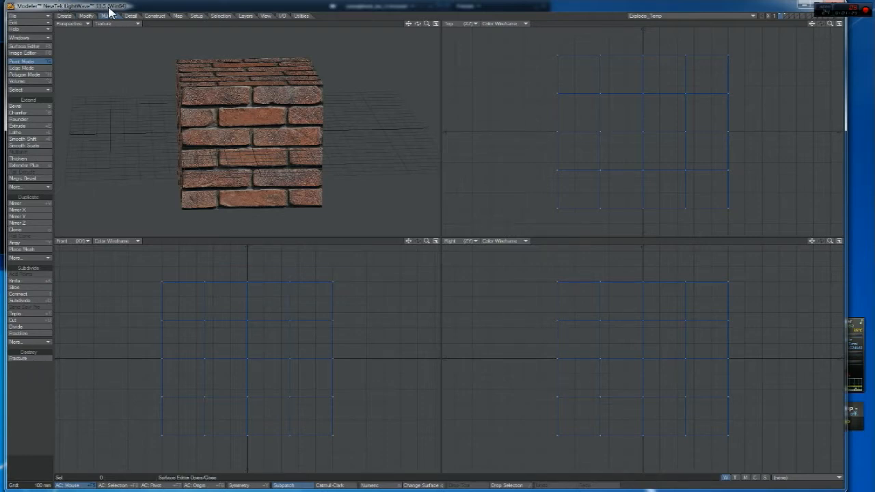
{"action": "left_click", "coordinate": [26, 358]}
{"action": "left_click_drag", "start_coordinate": [417, 29], "coordinate": [369, 72]}
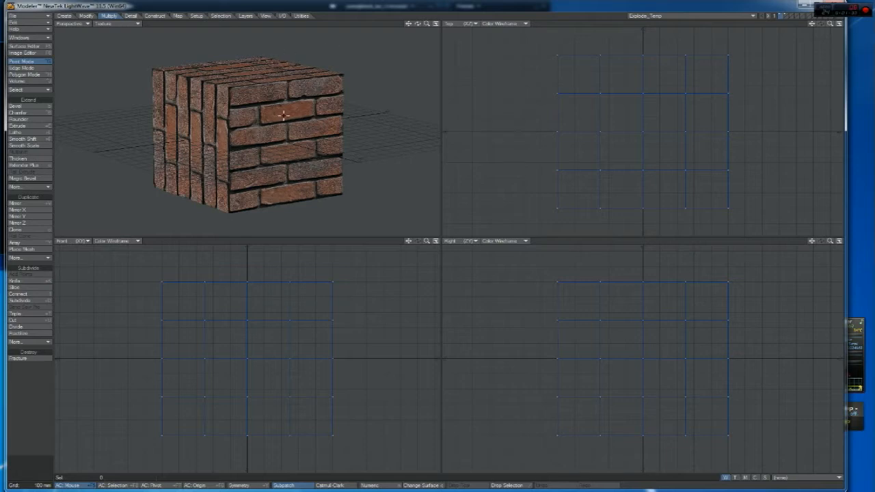
Switch to polygon mode, select all of the cube's polygons and clear the selection again
{"action": "key", "text": "space"}
{"action": "key", "text": "space"}
{"action": "mouse_move", "coordinate": [239, 271]}
{"action": "right_mouse_down"}
{"action": "mouse_move", "coordinate": [78, 471]}
{"action": "mouse_move", "coordinate": [321, 244]}
{"action": "right_mouse_up"}
{"action": "right_click_drag", "start_coordinate": [108, 251], "coordinate": [284, 279]}
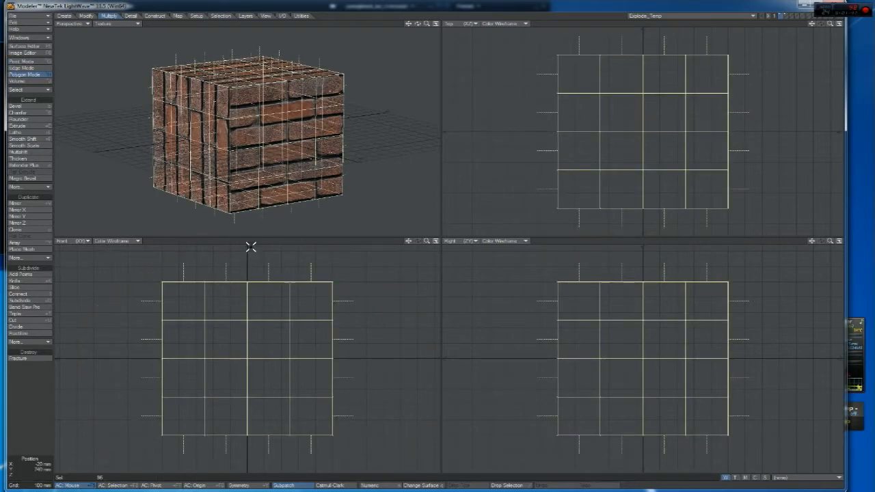
{"action": "left_click", "coordinate": [226, 240]}
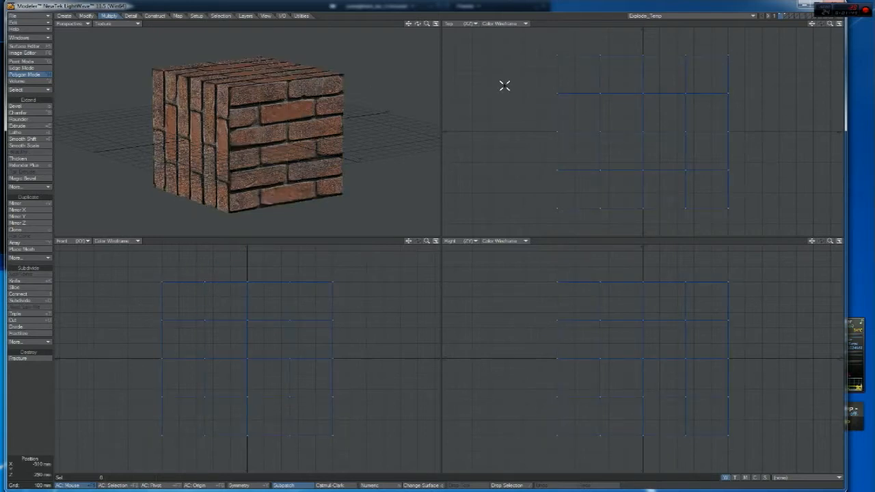
Open the Fracture settings and set the pieces to be created in New Layer(s), keeping Interior as the interior surface
{"action": "left_click", "coordinate": [18, 359]}
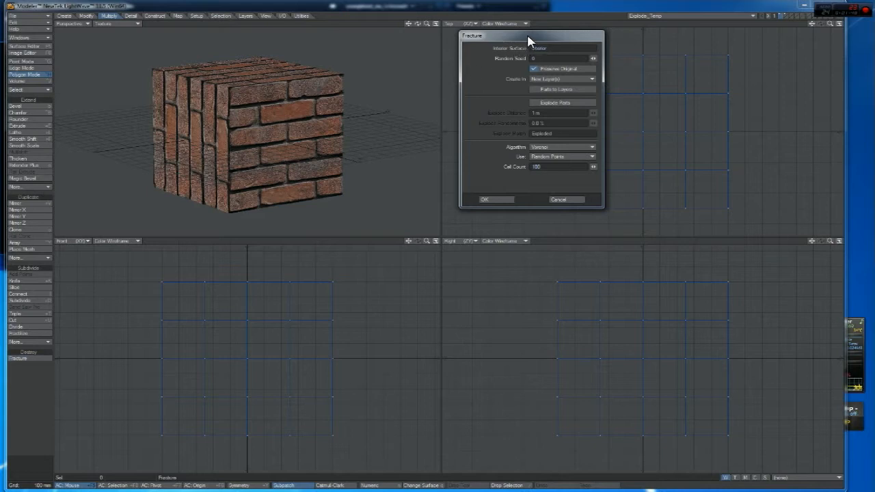
{"action": "left_click_drag", "start_coordinate": [525, 39], "coordinate": [374, 98]}
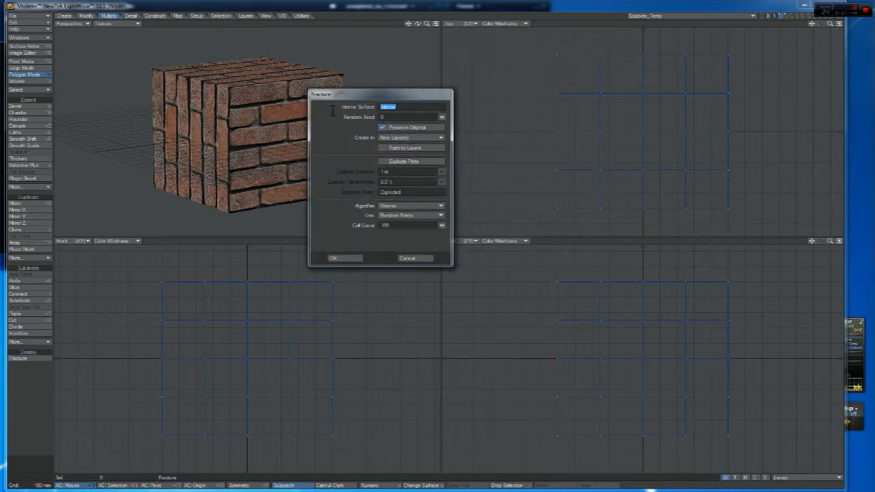
{"action": "left_click", "coordinate": [404, 109]}
{"action": "left_click", "coordinate": [403, 139]}
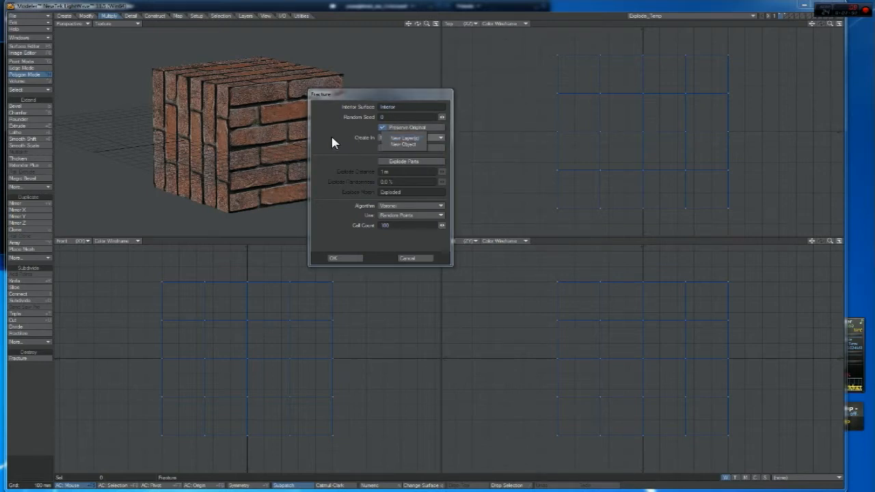
{"action": "left_click", "coordinate": [404, 139]}
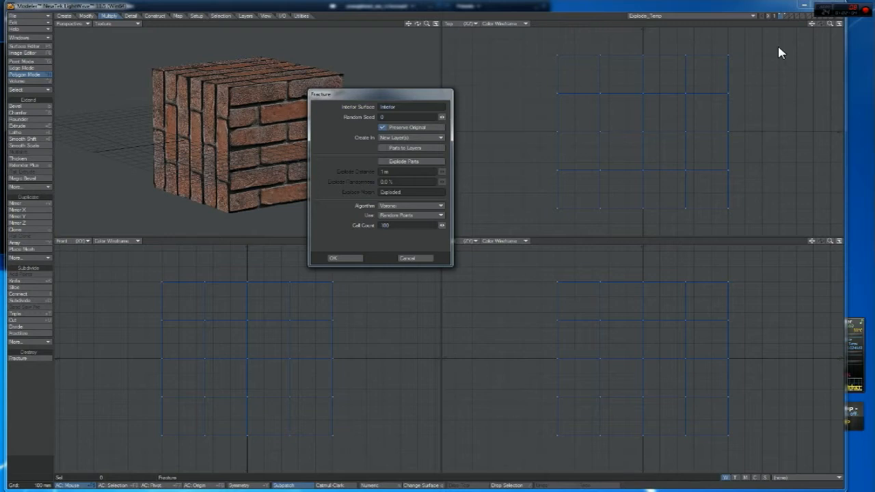
{"action": "left_click", "coordinate": [392, 139]}
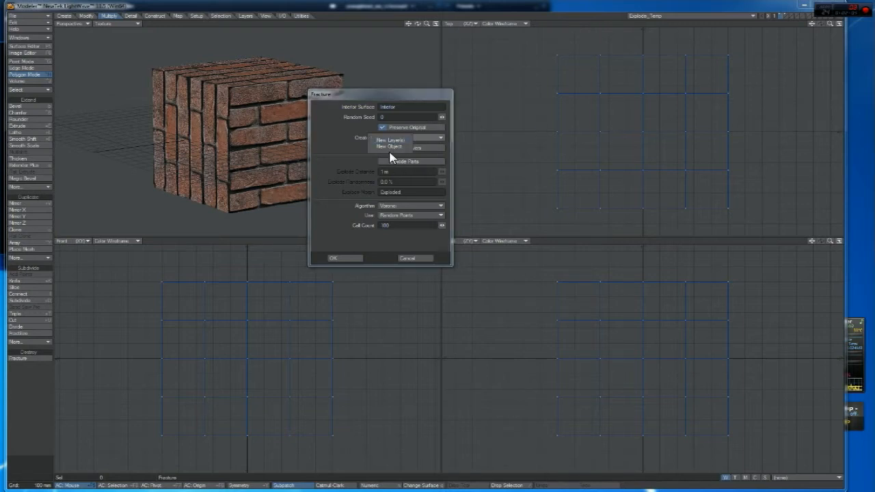
{"action": "left_click", "coordinate": [390, 140]}
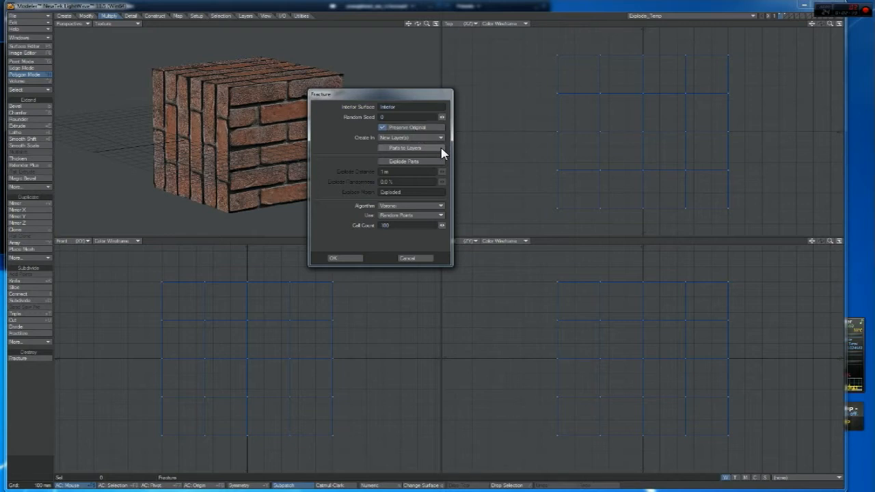
{"action": "left_click_drag", "start_coordinate": [400, 95], "coordinate": [428, 100]}
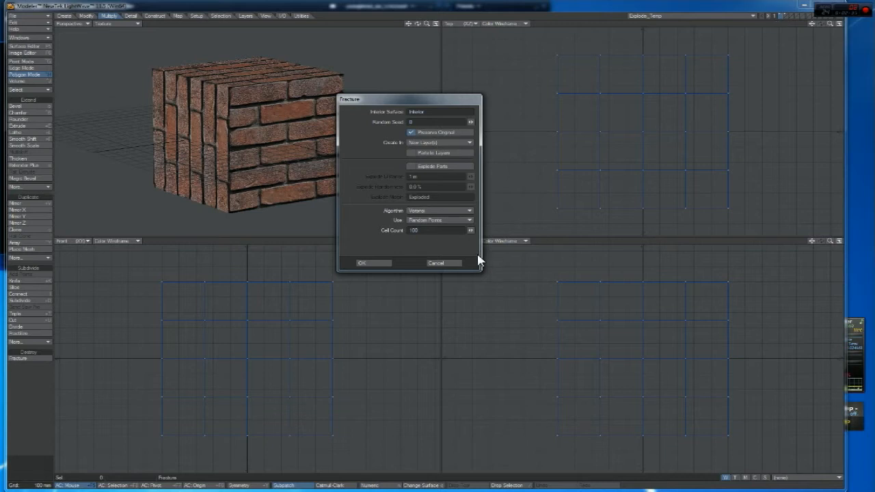
Review the fracture's Algorithm and Use choices, keeping Voronoi and Random Points
{"action": "left_click", "coordinate": [440, 211]}
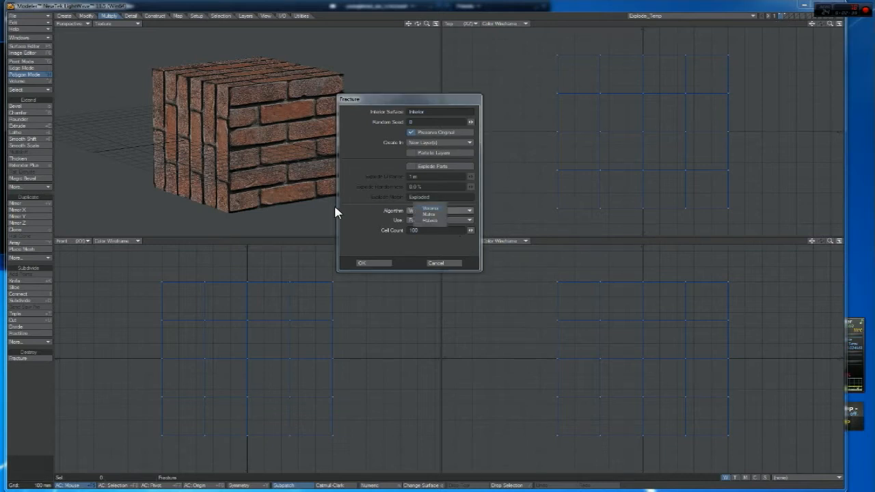
{"action": "left_click", "coordinate": [382, 211]}
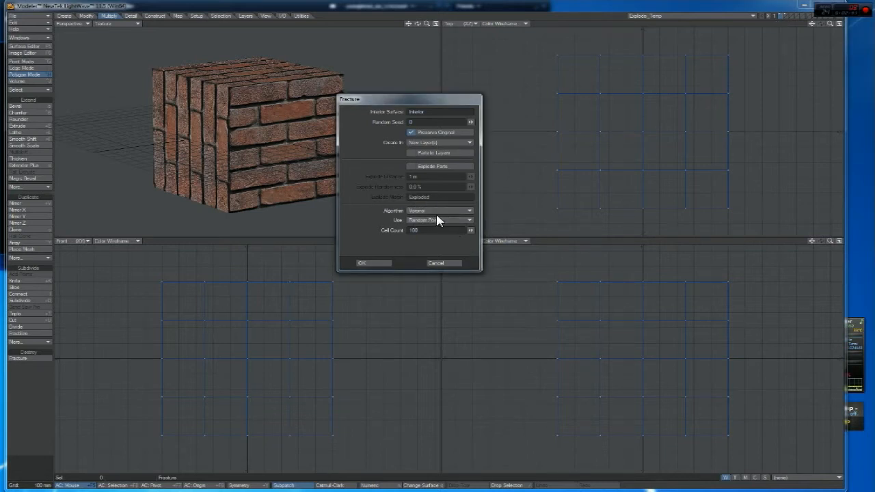
{"action": "left_click", "coordinate": [425, 212]}
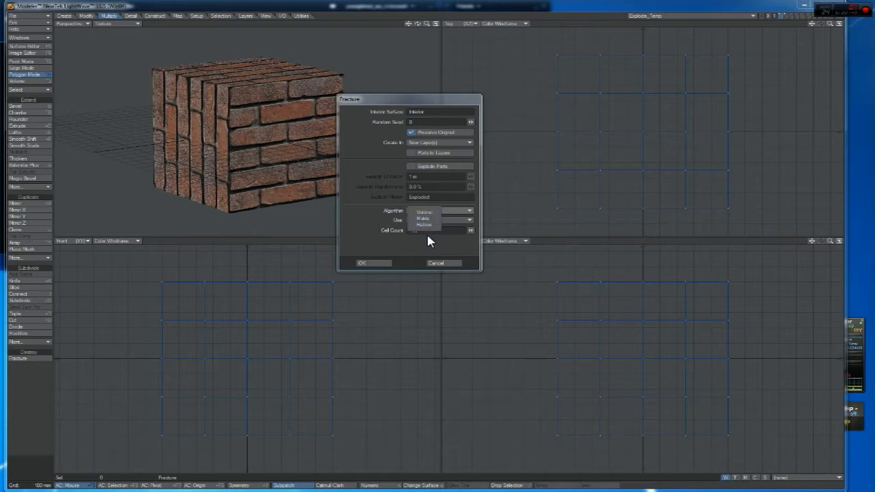
{"action": "left_click", "coordinate": [429, 236]}
{"action": "left_click", "coordinate": [419, 220]}
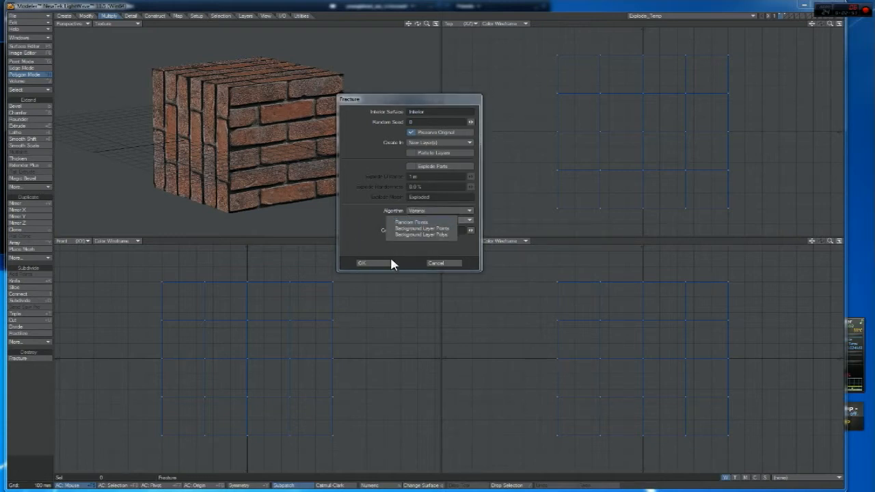
{"action": "left_click", "coordinate": [413, 254]}
{"action": "left_click", "coordinate": [426, 220]}
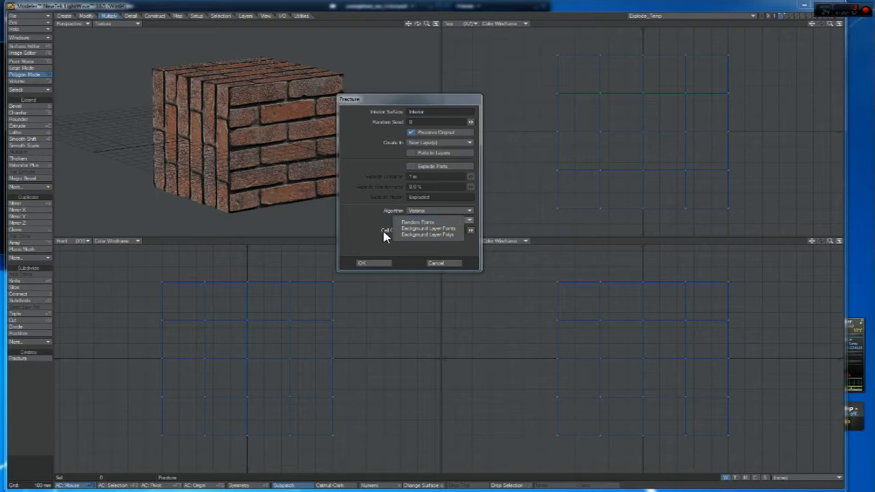
{"action": "left_click", "coordinate": [410, 223]}
{"action": "left_click", "coordinate": [433, 220]}
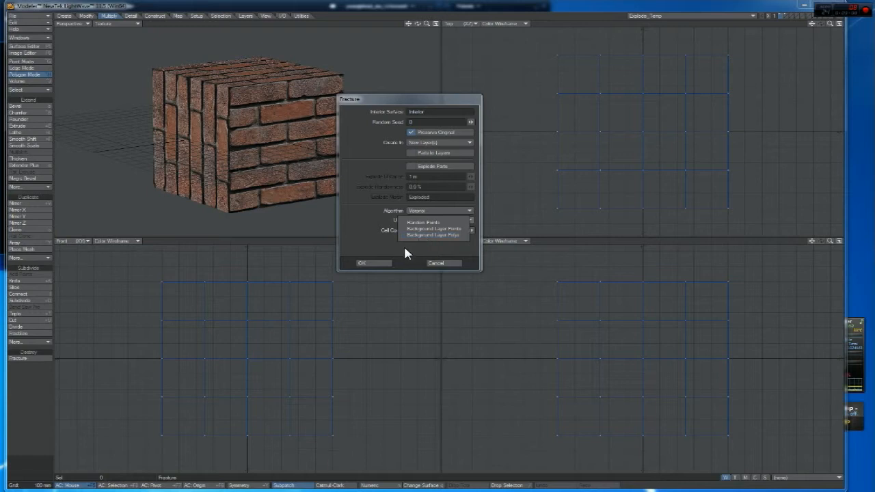
{"action": "left_click", "coordinate": [403, 245]}
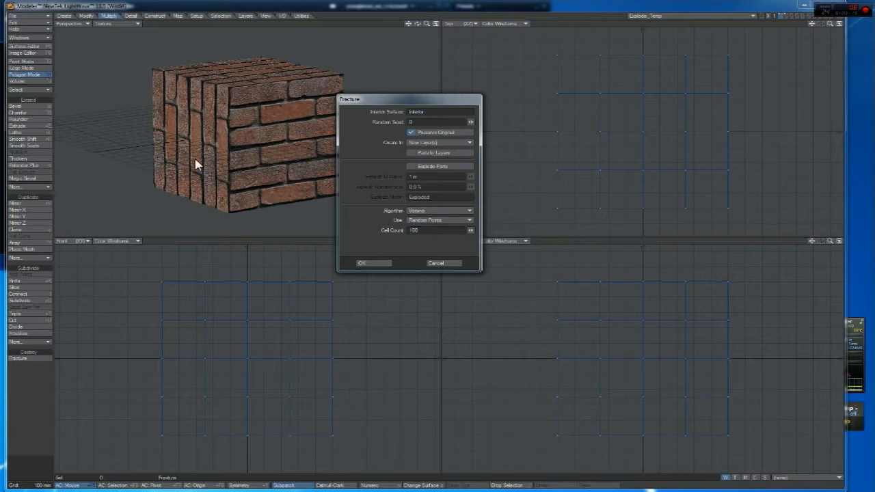
{"action": "left_click", "coordinate": [414, 221]}
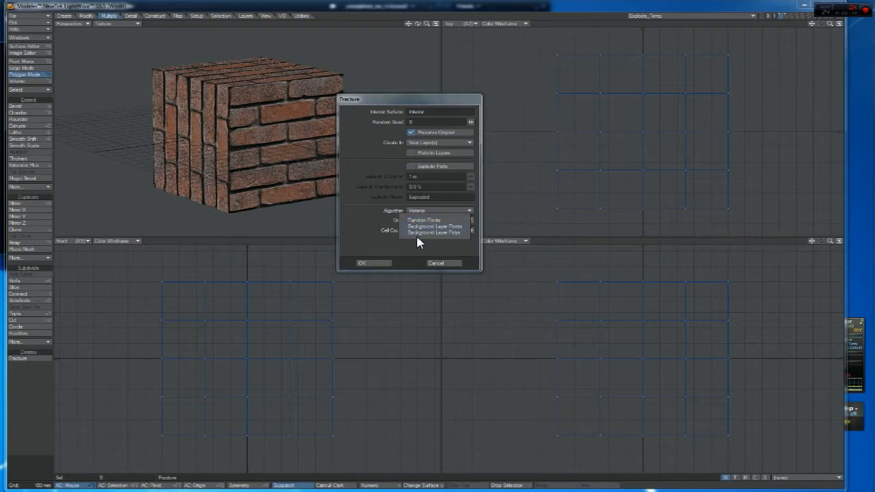
{"action": "left_click", "coordinate": [367, 232]}
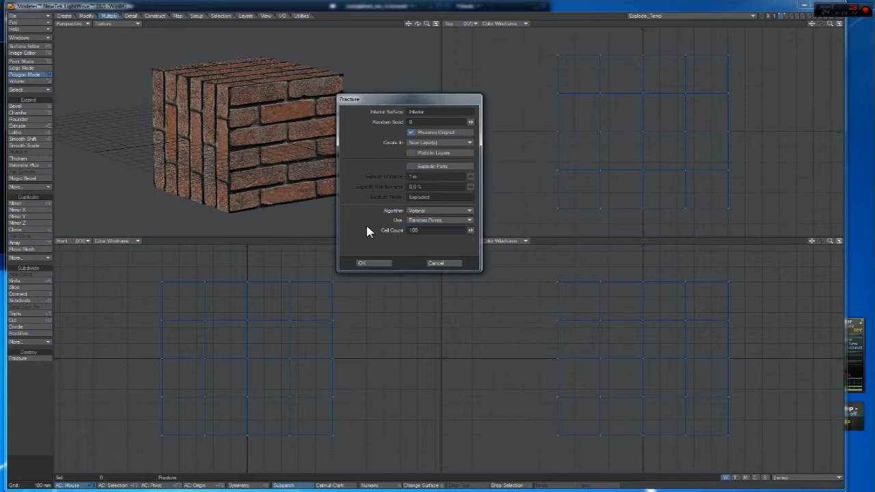
Set the fracture's cell count to 50 and fracture the brick cube
{"action": "left_click", "coordinate": [413, 230]}
{"action": "key", "text": "BackSpace"}
{"action": "type", "text": "100"}
{"action": "type", "text": "50"}
{"action": "left_click", "coordinate": [410, 171]}
{"action": "left_click_drag", "start_coordinate": [470, 123], "coordinate": [459, 136]}
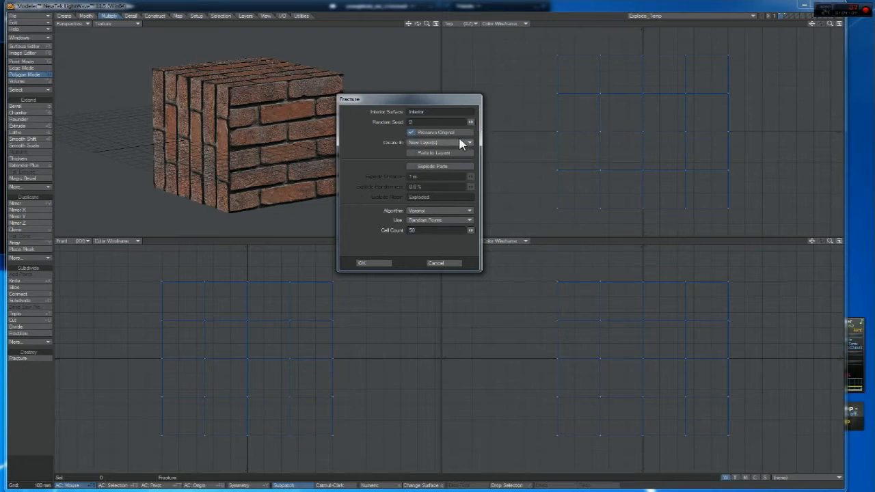
{"action": "left_click", "coordinate": [381, 265]}
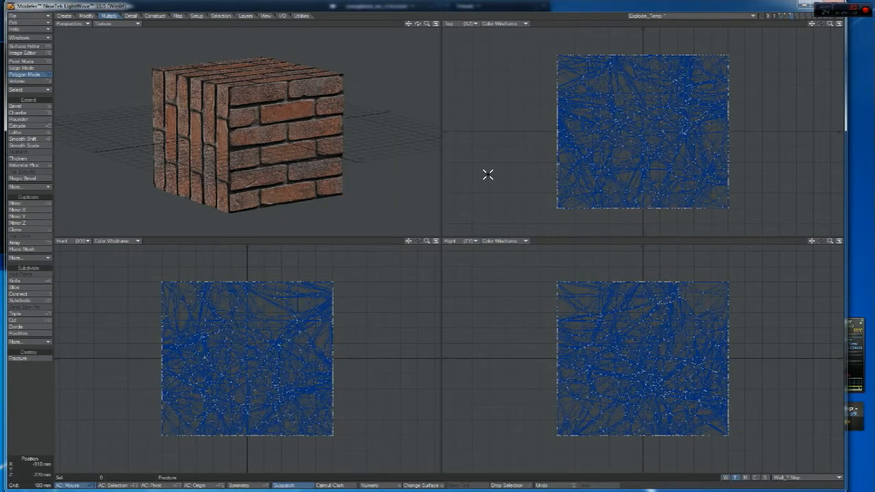
Inspect the fractured cube from several angles and clear the accidental polygon selection
{"action": "left_click_drag", "start_coordinate": [417, 24], "coordinate": [405, 39]}
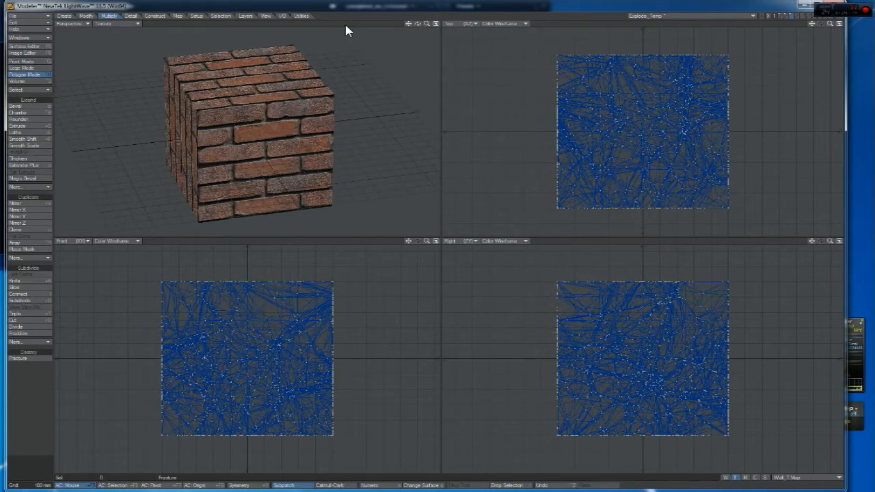
{"action": "left_click_drag", "start_coordinate": [417, 24], "coordinate": [237, 107]}
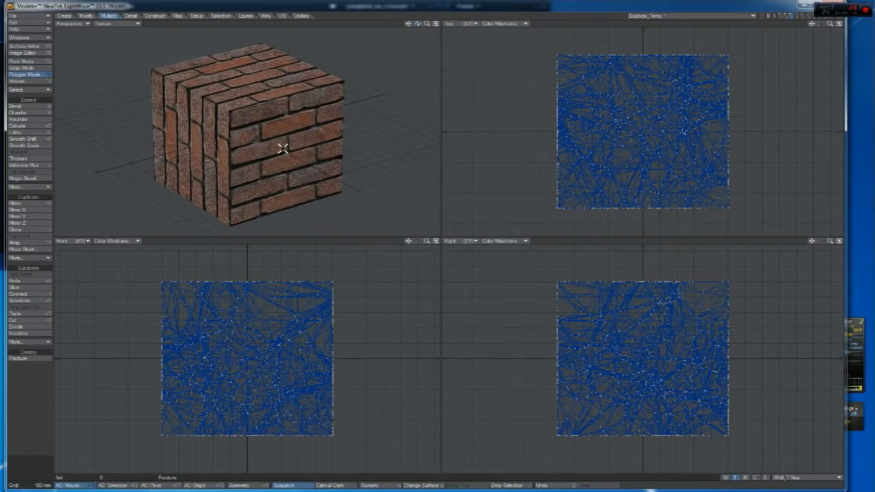
{"action": "mouse_move", "coordinate": [418, 23]}
{"action": "left_mouse_down"}
{"action": "mouse_move", "coordinate": [250, 92]}
{"action": "mouse_move", "coordinate": [229, 144]}
{"action": "mouse_move", "coordinate": [299, 56]}
{"action": "left_mouse_up"}
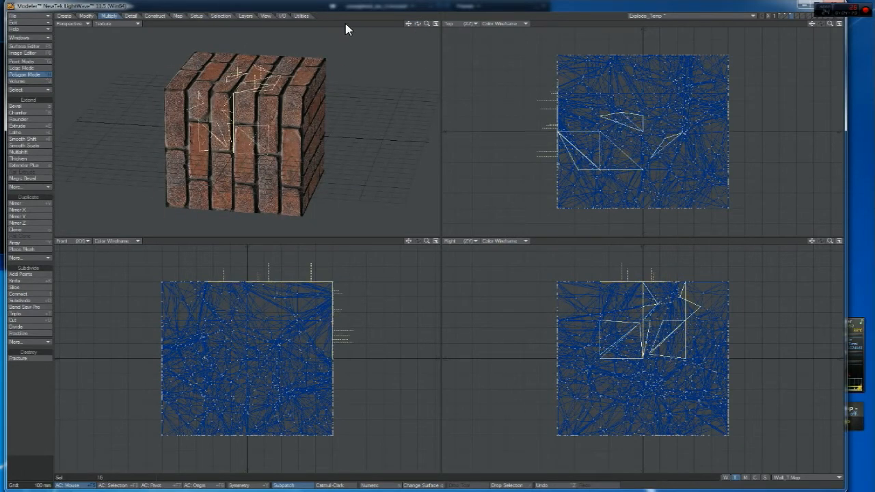
{"action": "key", "text": "slash"}
{"action": "left_click_drag", "start_coordinate": [418, 24], "coordinate": [377, 31]}
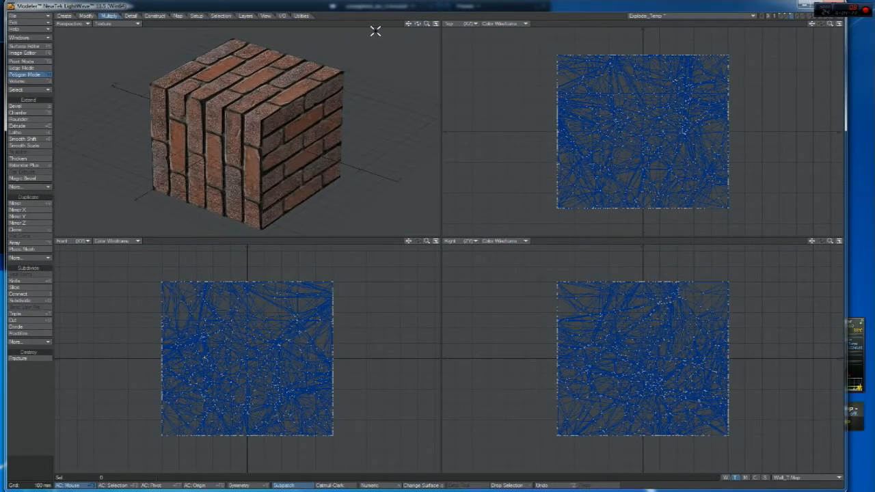
Try moving a polygon of the fractured cube, undo the move and clear the selection
{"action": "left_click", "coordinate": [303, 98]}
{"action": "key", "text": "t"}
{"action": "mouse_move", "coordinate": [330, 131]}
{"action": "left_mouse_down"}
{"action": "mouse_move", "coordinate": [325, 93]}
{"action": "mouse_move", "coordinate": [308, 137]}
{"action": "mouse_move", "coordinate": [304, 126]}
{"action": "mouse_move", "coordinate": [330, 131]}
{"action": "left_mouse_up"}
{"action": "key", "text": "ctrl+z"}
{"action": "key", "text": "space"}
{"action": "left_click", "coordinate": [303, 106]}
{"action": "left_click_drag", "start_coordinate": [418, 27], "coordinate": [420, 28]}
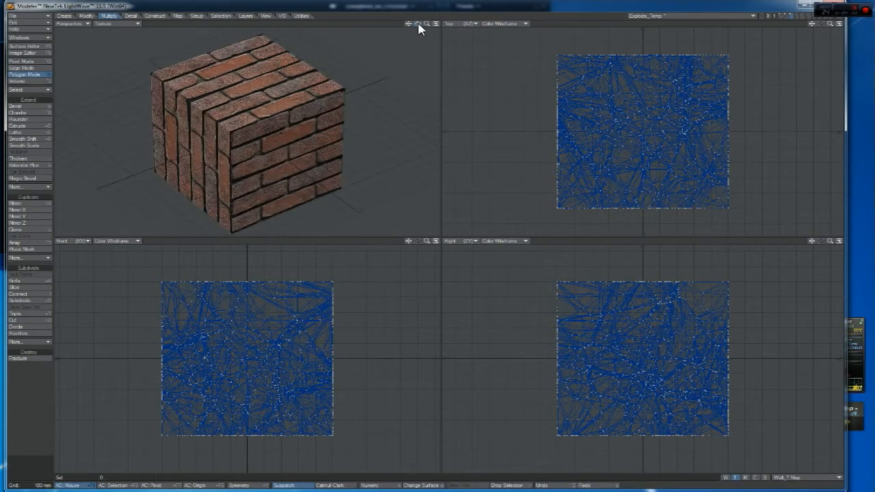
Compare the intact cube's layer with the fractured one and save the object over the existing Explode_Temp.lwo
{"action": "left_click", "coordinate": [783, 16]}
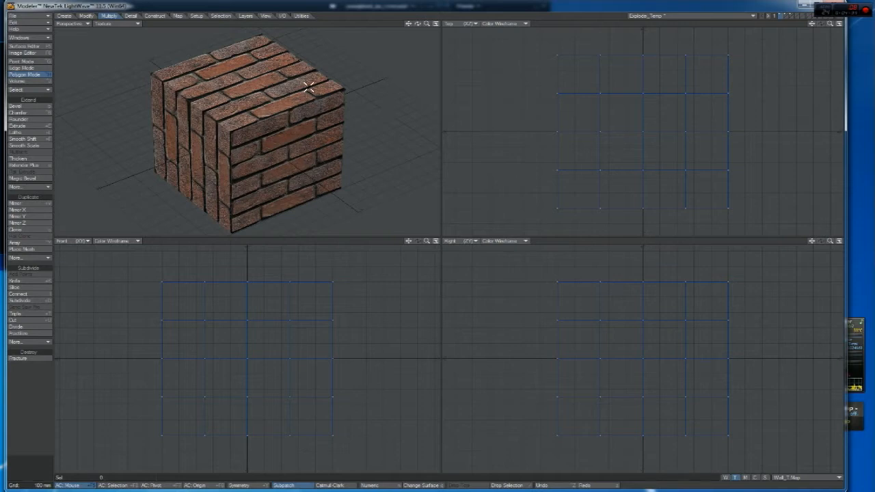
{"action": "left_click", "coordinate": [792, 15]}
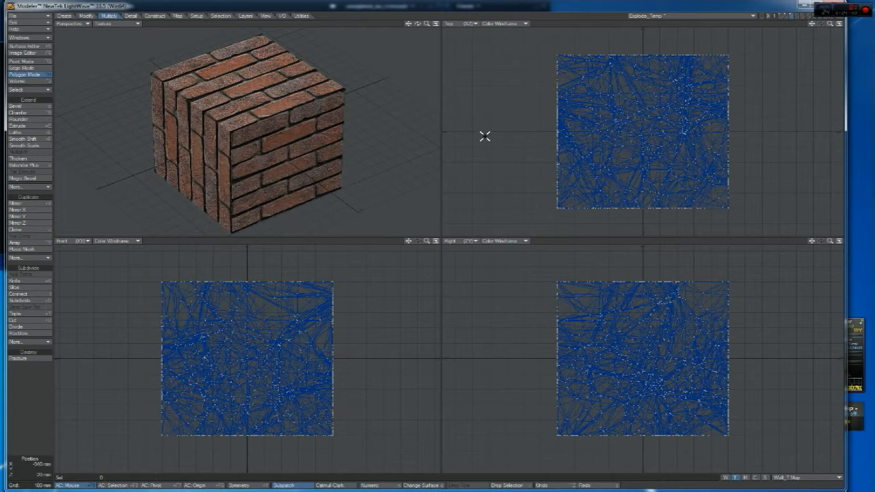
{"action": "key", "text": "shift+s"}
{"action": "key", "text": "Return"}
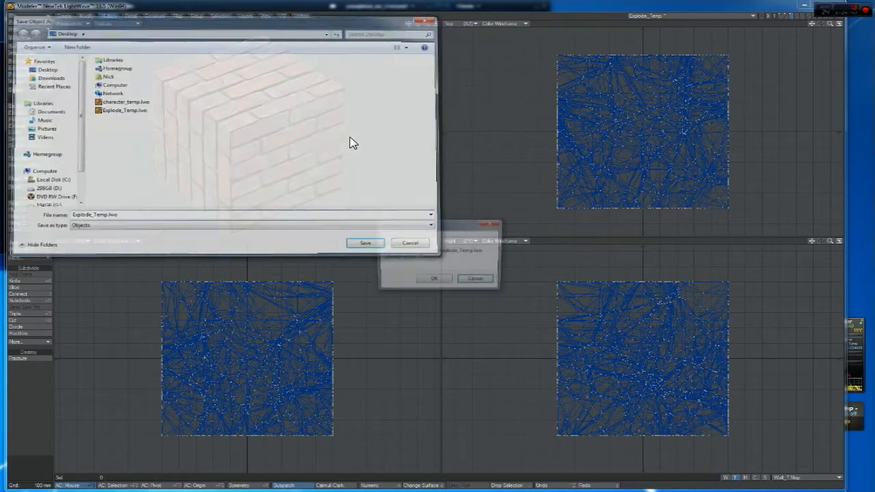
{"action": "key", "text": "Return"}
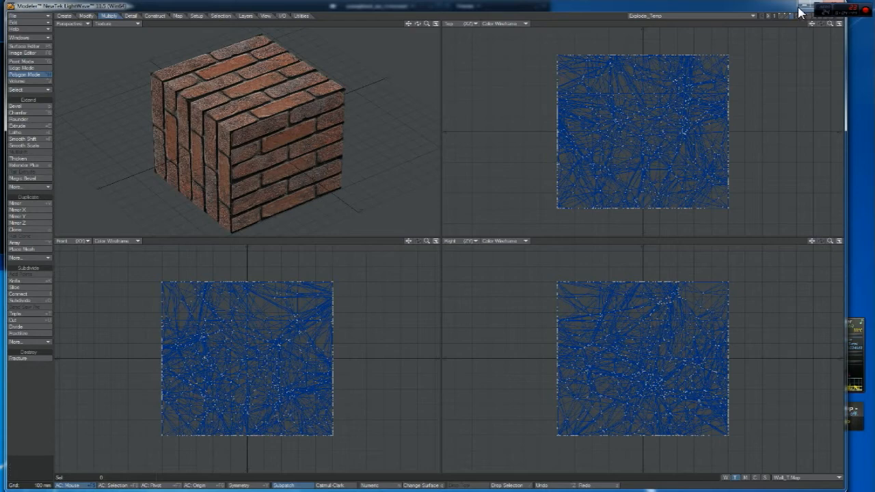
Switch to LightWave Layout and clear the screen recorder's window out of the way
{"action": "left_click", "coordinate": [831, 10]}
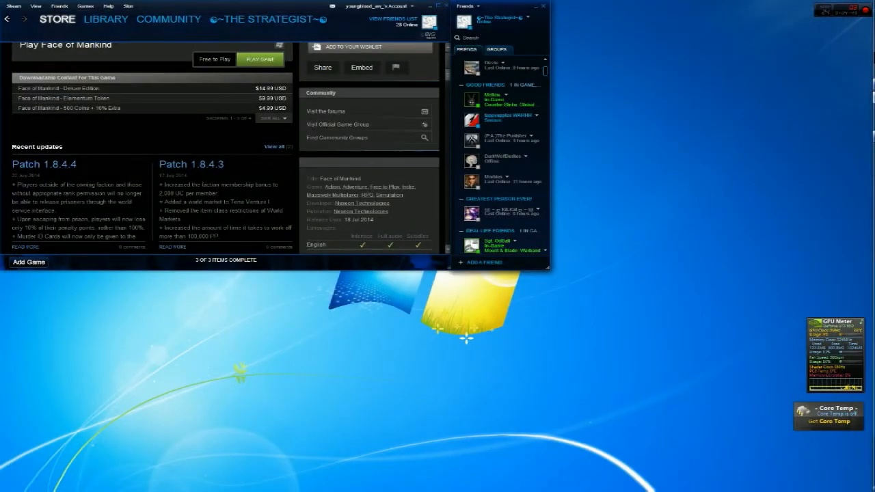
{"action": "left_click", "coordinate": [863, 18]}
{"action": "mouse_move", "coordinate": [775, 143]}
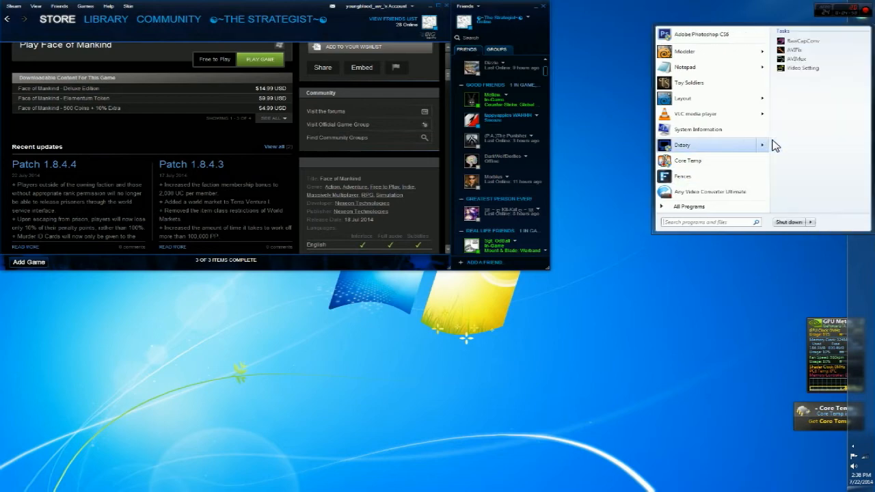
{"action": "left_click", "coordinate": [733, 332]}
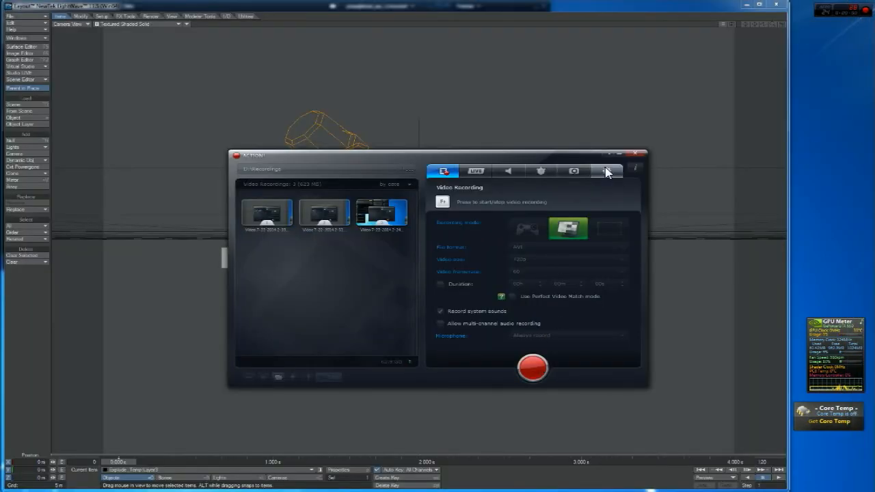
{"action": "left_click", "coordinate": [618, 156]}
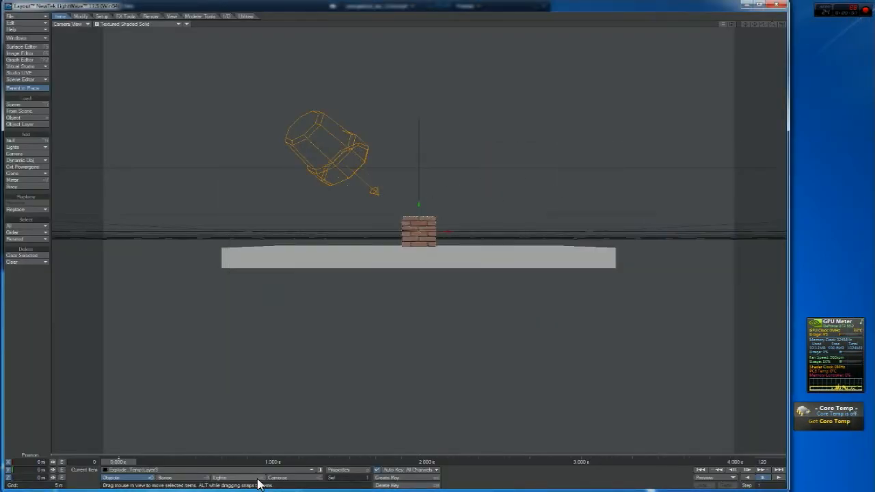
Move and rotate the camera to about X -3.7 m, Y 3.1 m, framing the cube and slab at an angle from above
{"action": "left_click", "coordinate": [293, 478]}
{"action": "left_click_drag", "start_coordinate": [369, 372], "coordinate": [380, 280]}
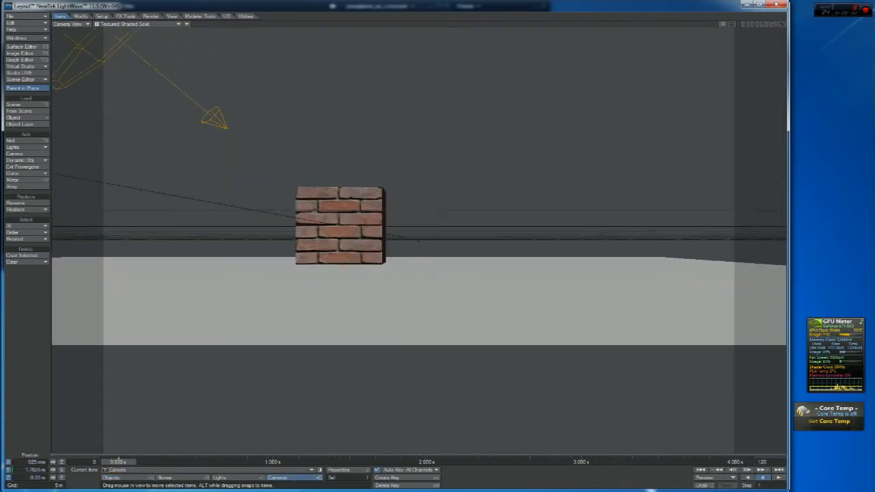
{"action": "right_click_drag", "start_coordinate": [368, 371], "coordinate": [369, 335]}
{"action": "key", "text": "y"}
{"action": "left_click_drag", "start_coordinate": [369, 371], "coordinate": [379, 410]}
{"action": "mouse_move", "coordinate": [380, 274]}
{"action": "left_mouse_down"}
{"action": "mouse_move", "coordinate": [404, 294]}
{"action": "mouse_move", "coordinate": [424, 295]}
{"action": "mouse_move", "coordinate": [342, 295]}
{"action": "mouse_move", "coordinate": [379, 290]}
{"action": "left_mouse_up"}
{"action": "key", "text": "t"}
{"action": "key", "text": "y"}
{"action": "left_click_drag", "start_coordinate": [370, 369], "coordinate": [409, 374]}
{"action": "key", "text": "t"}
Arrange a large camera view beside stacked Top, Back and Right views, and enlarge those three views around the cube
{"action": "key", "text": "o"}
{"action": "left_click_drag", "start_coordinate": [520, 161], "coordinate": [513, 227]}
{"action": "left_click", "coordinate": [545, 133]}
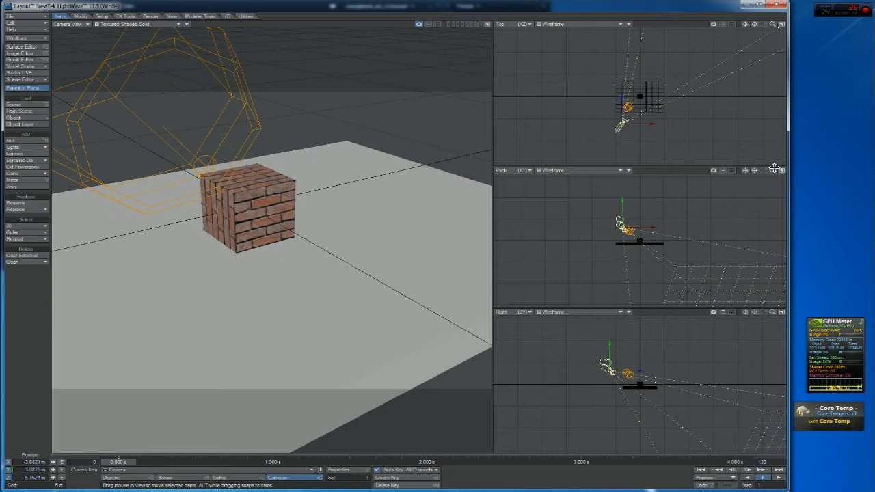
{"action": "left_click_drag", "start_coordinate": [774, 170], "coordinate": [773, 175]}
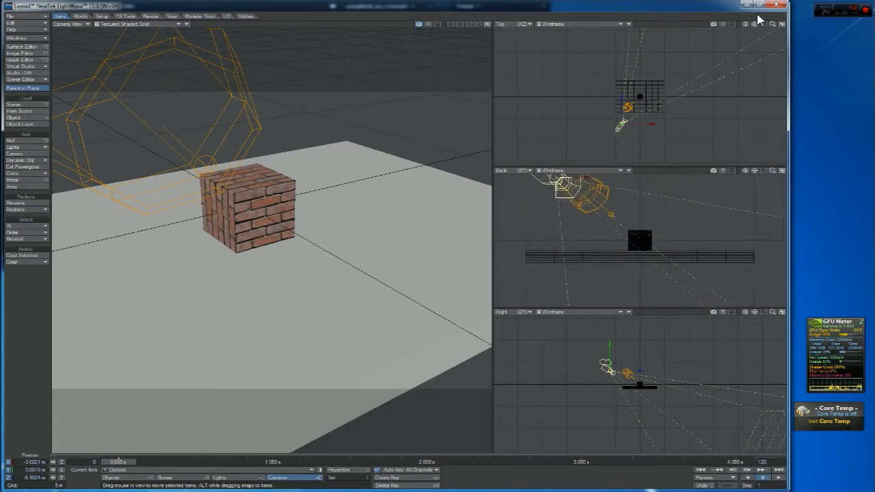
{"action": "left_click_drag", "start_coordinate": [772, 25], "coordinate": [718, 163]}
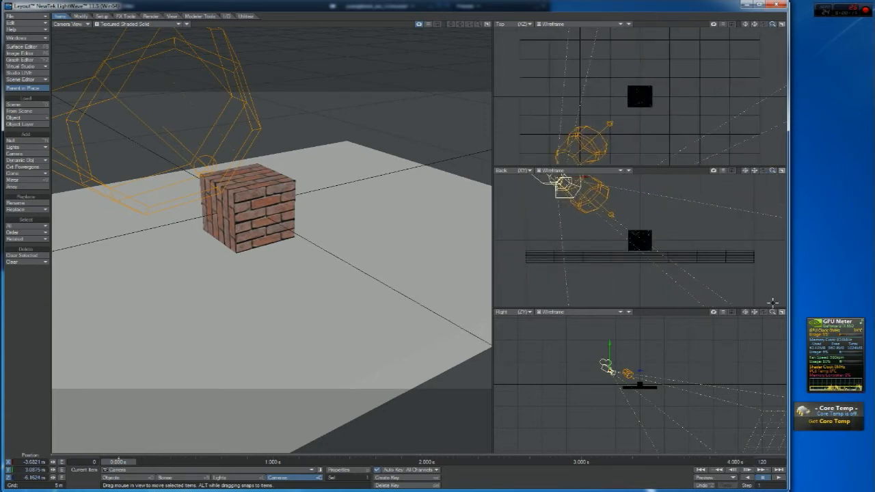
{"action": "left_click_drag", "start_coordinate": [772, 313], "coordinate": [761, 326]}
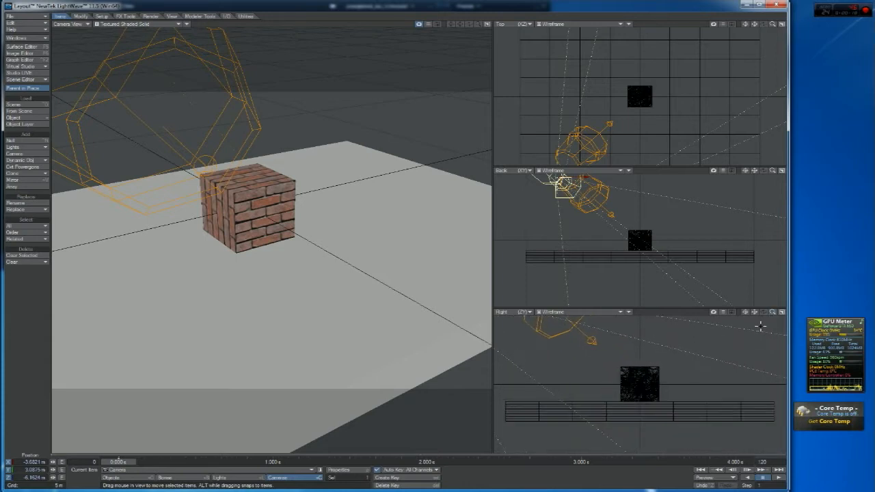
Move the unfractured cube about 1.8 m down beneath the ground slab and keyframe its position at frame 0
{"action": "left_click", "coordinate": [116, 478]}
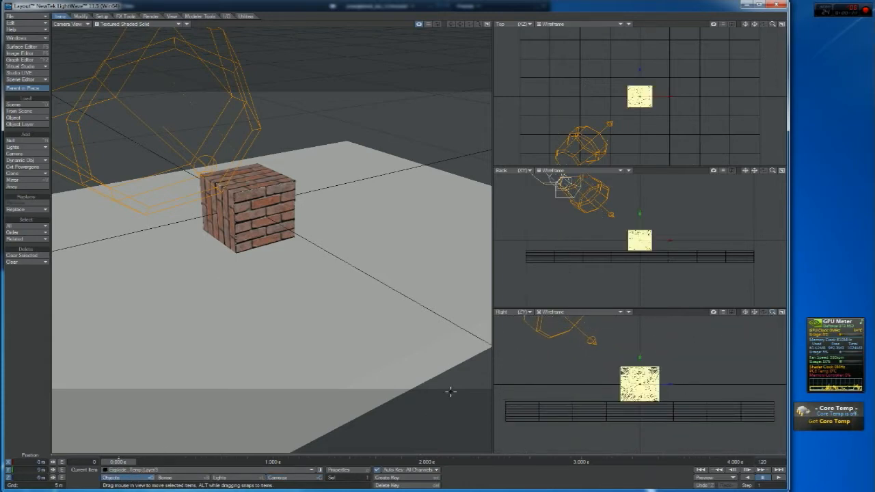
{"action": "left_click", "coordinate": [153, 470]}
{"action": "left_click", "coordinate": [159, 458]}
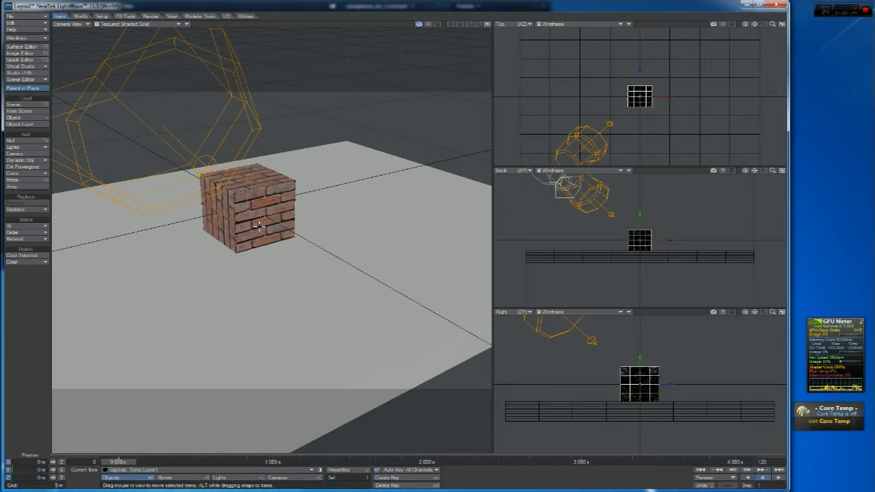
{"action": "left_click_drag", "start_coordinate": [248, 188], "coordinate": [250, 286]}
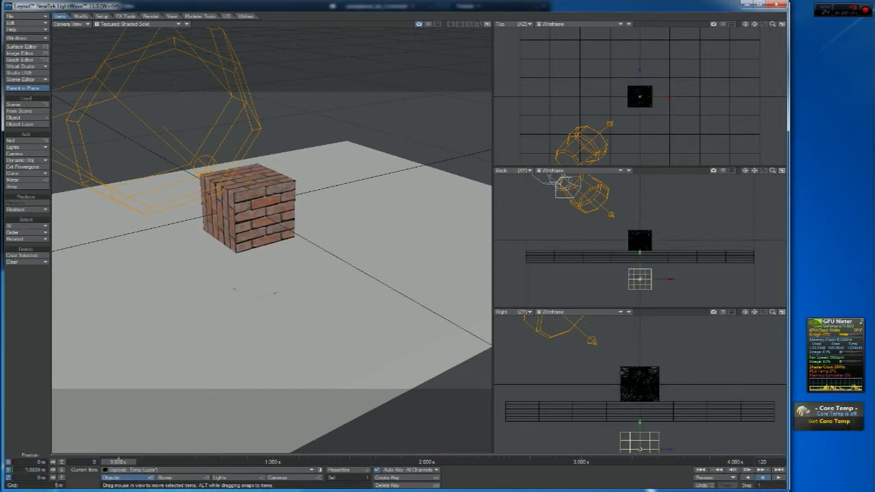
{"action": "key", "text": "Return"}
{"action": "key", "text": "Return"}
Set the unfractured cube's Object Dissolve to 100% in its render properties
{"action": "key", "text": "p"}
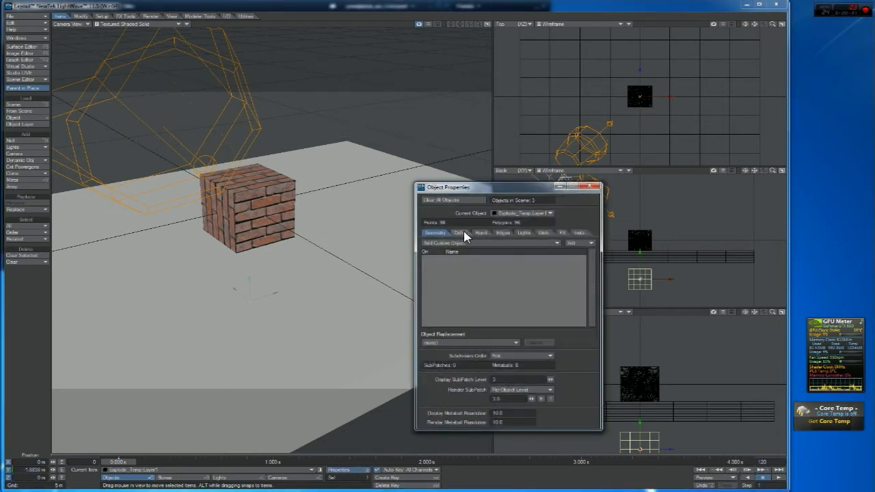
{"action": "left_click", "coordinate": [478, 233]}
{"action": "left_click_drag", "start_coordinate": [513, 275], "coordinate": [380, 267]}
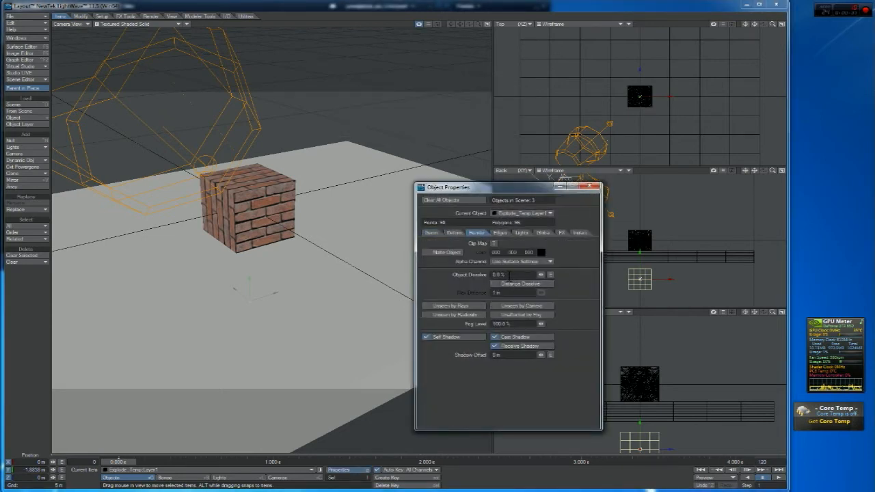
{"action": "type", "text": "1"}
{"action": "type", "text": "00"}
{"action": "left_click", "coordinate": [591, 187]}
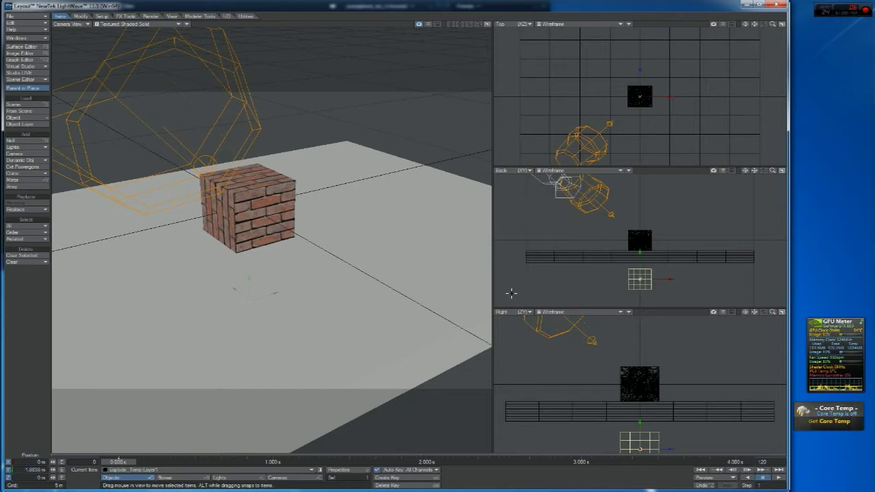
Bring up the Bullet dynamics tools with the fractured cube selected, and examine the gap between the cube and the ground slab
{"action": "left_click", "coordinate": [277, 194]}
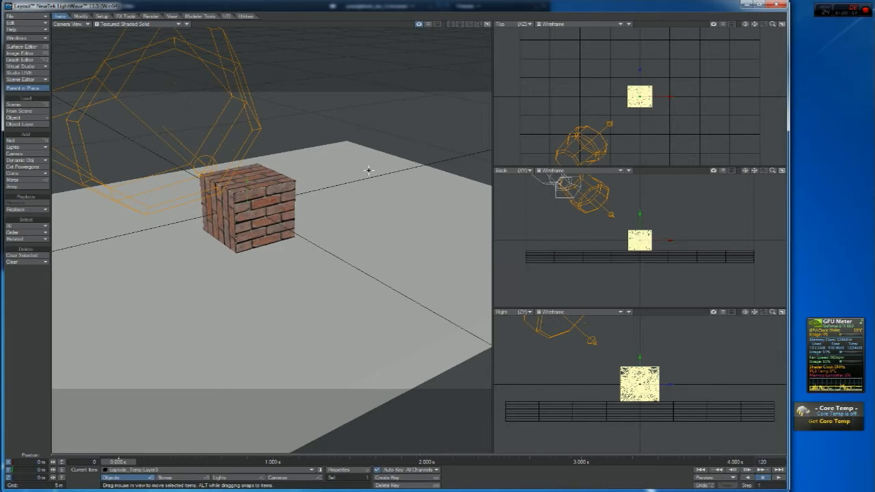
{"action": "left_click", "coordinate": [150, 17]}
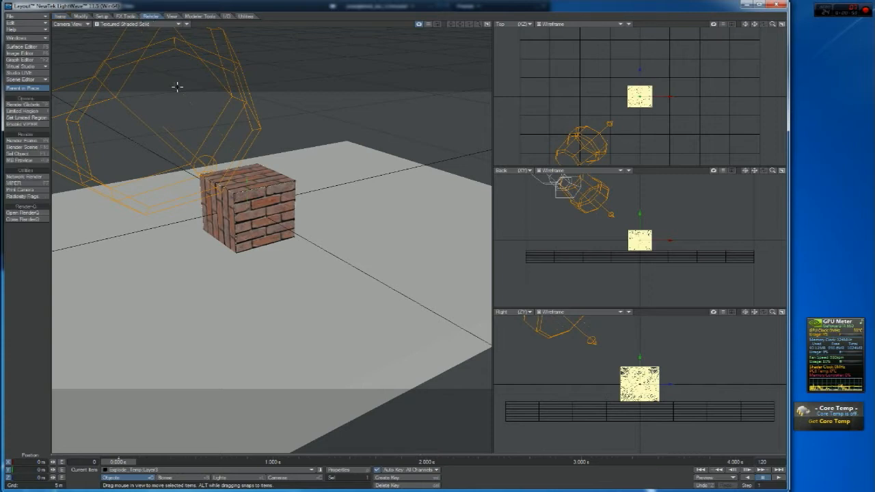
{"action": "left_click", "coordinate": [101, 16]}
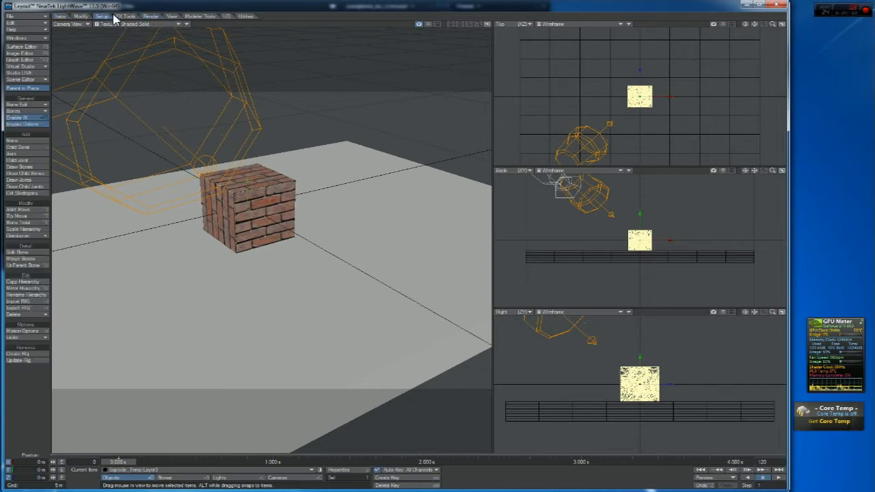
{"action": "left_click", "coordinate": [125, 16]}
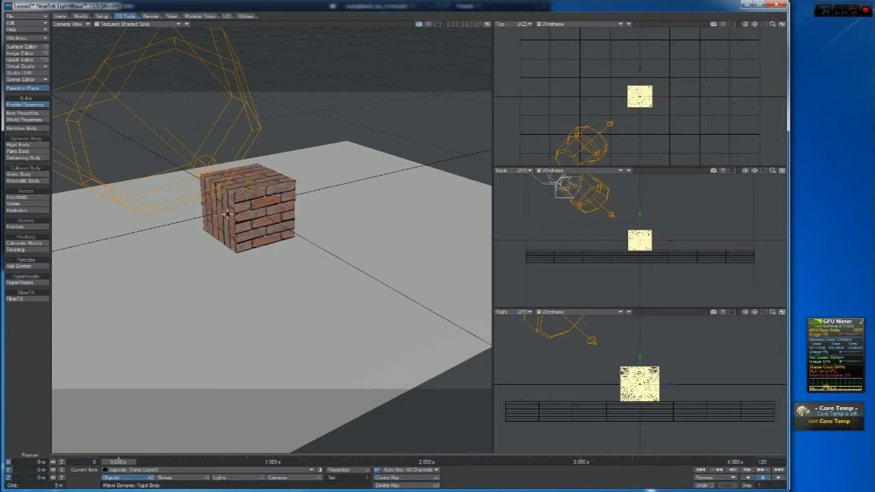
{"action": "left_click", "coordinate": [176, 269]}
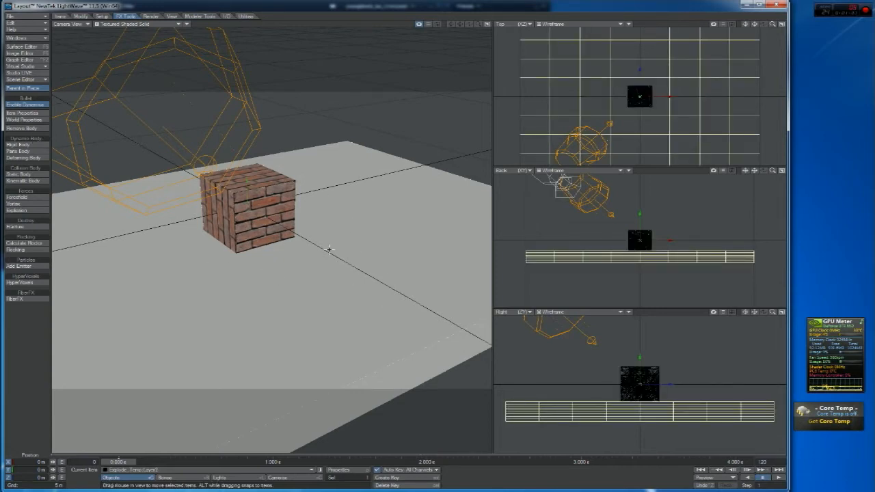
{"action": "left_click_drag", "start_coordinate": [773, 171], "coordinate": [814, 171]}
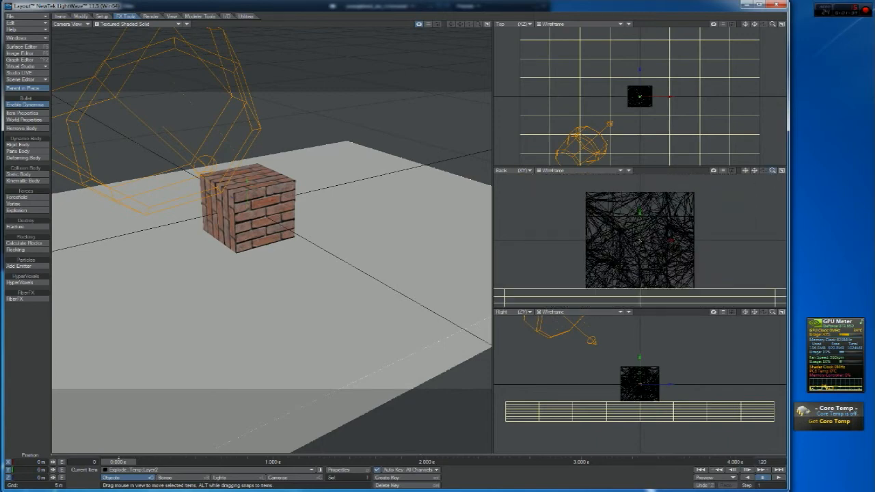
{"action": "left_click", "coordinate": [250, 212]}
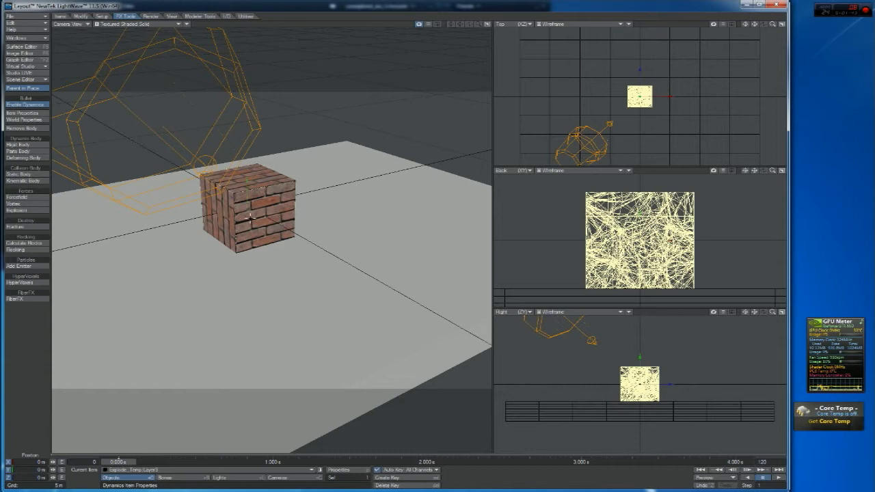
Make the ground slab a static body and the fractured cube a parts body, with Bullet dynamics enabled
{"action": "left_click", "coordinate": [148, 269]}
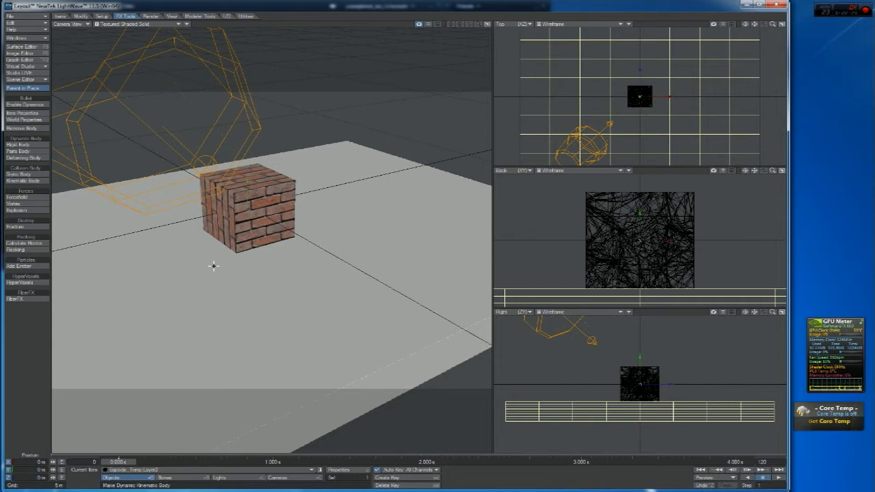
{"action": "left_click", "coordinate": [223, 201]}
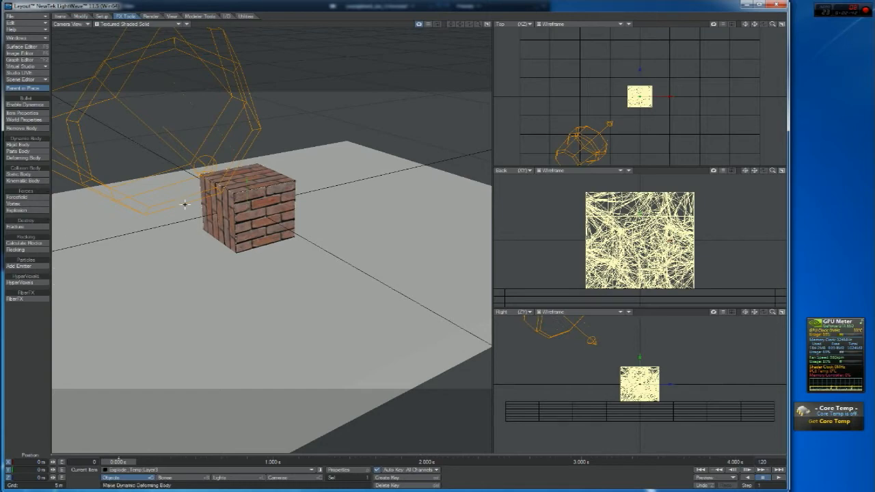
{"action": "left_click", "coordinate": [24, 113]}
{"action": "left_click_drag", "start_coordinate": [137, 15], "coordinate": [519, 137]}
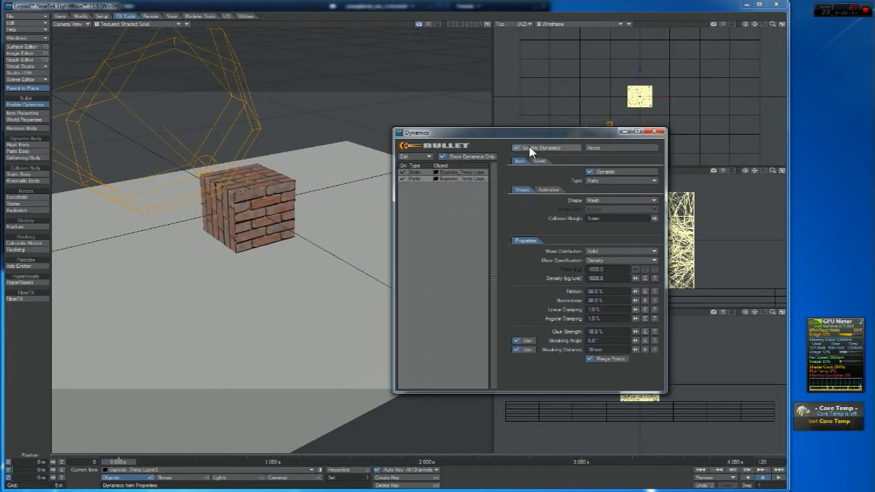
{"action": "left_click", "coordinate": [27, 105]}
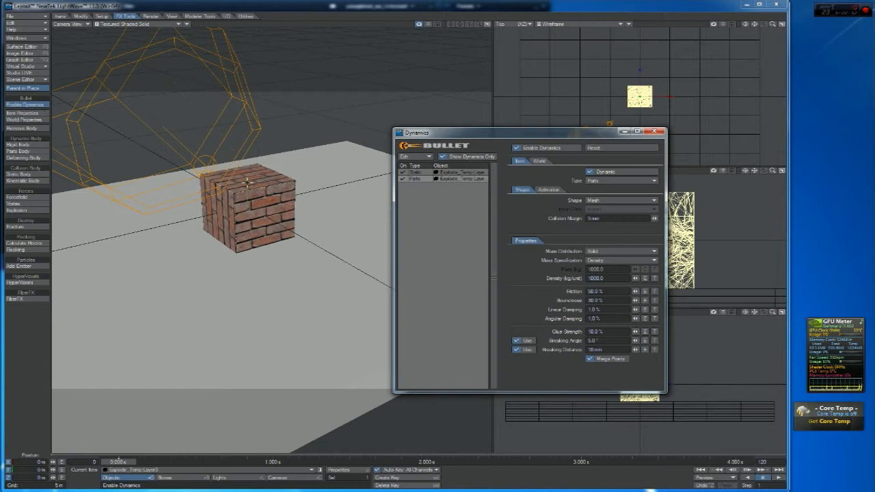
Play the dynamics simulation, examine how the cube breaks apart, and return the timeline to frame 0
{"action": "left_click", "coordinate": [778, 478]}
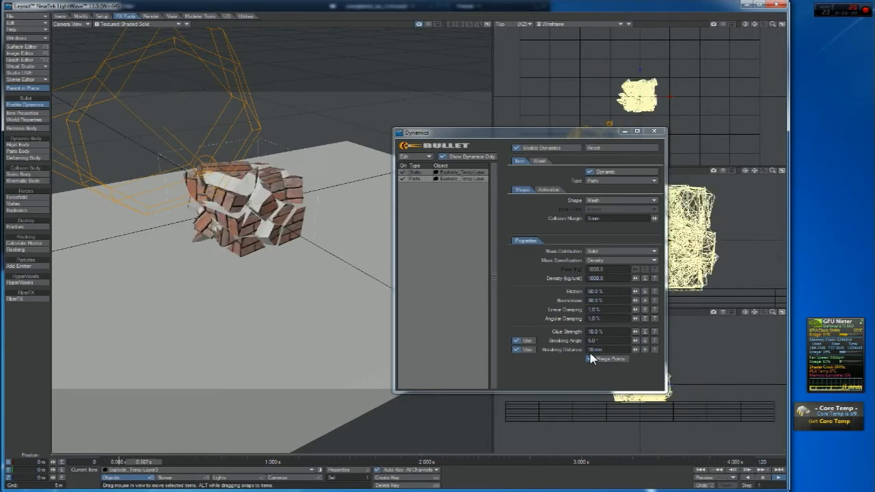
{"action": "left_click_drag", "start_coordinate": [194, 466], "coordinate": [144, 465]}
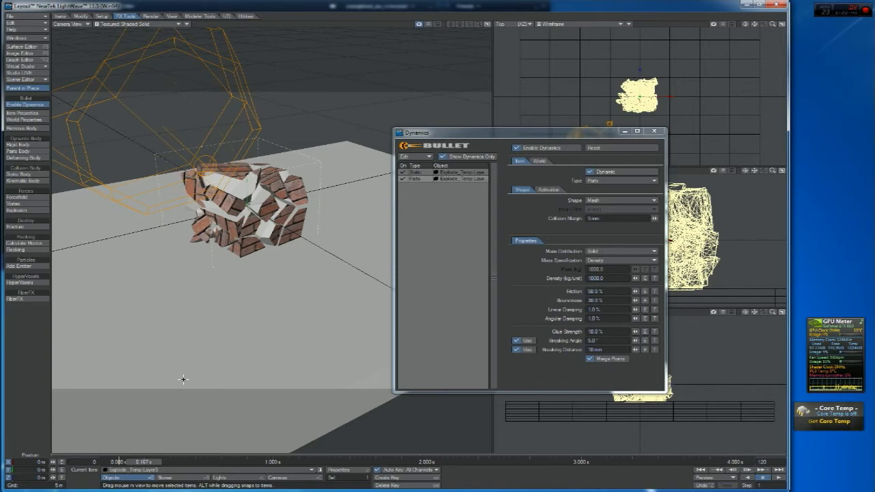
{"action": "left_click_drag", "start_coordinate": [142, 463], "coordinate": [118, 462]}
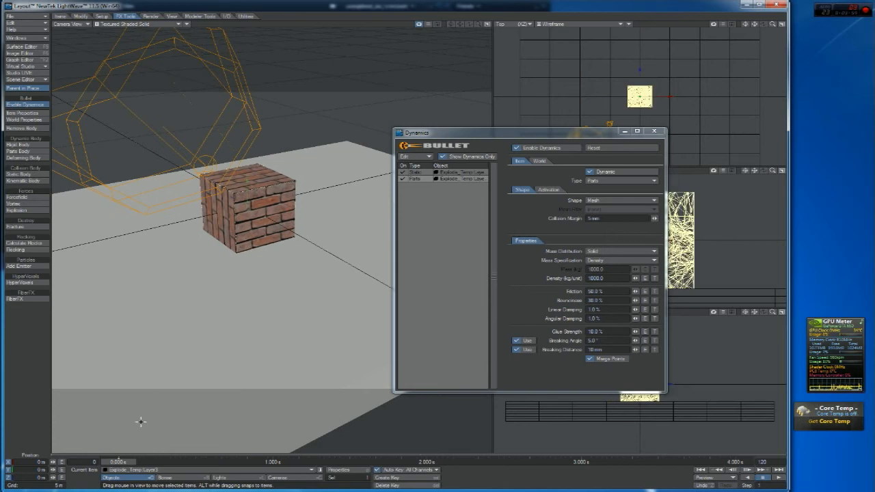
{"action": "mouse_move", "coordinate": [118, 463]}
{"action": "left_mouse_down"}
{"action": "mouse_move", "coordinate": [390, 463]}
{"action": "mouse_move", "coordinate": [119, 463]}
{"action": "left_mouse_up"}
{"action": "mouse_move", "coordinate": [128, 463]}
{"action": "left_mouse_down"}
{"action": "mouse_move", "coordinate": [273, 463]}
{"action": "mouse_move", "coordinate": [122, 464]}
{"action": "left_mouse_up"}
Bring up the fractured cube's activation settings, scrub through the simulation to examine the collapse, and return to frame 0
{"action": "left_click_drag", "start_coordinate": [773, 313], "coordinate": [665, 409]}
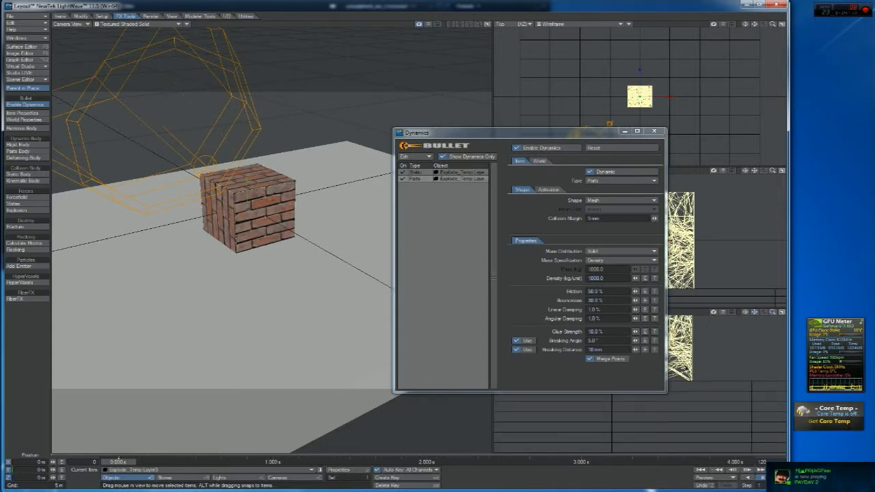
{"action": "left_click", "coordinate": [549, 189]}
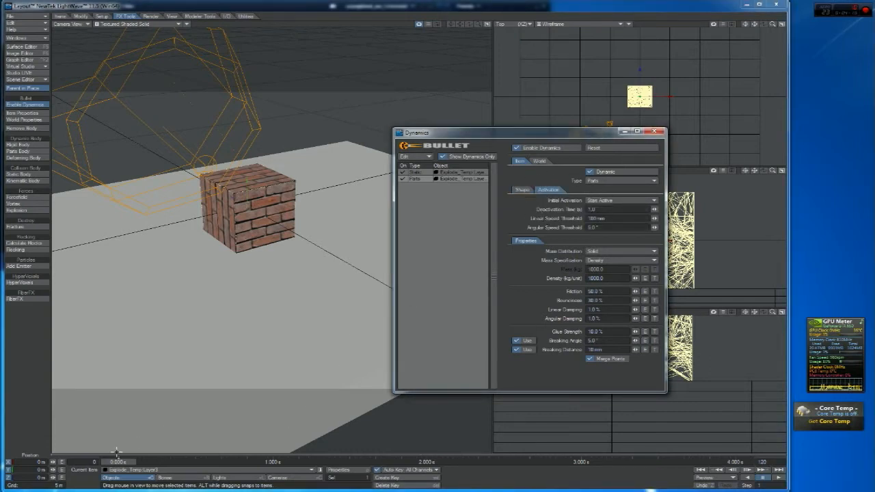
{"action": "mouse_move", "coordinate": [111, 460]}
{"action": "left_mouse_down"}
{"action": "mouse_move", "coordinate": [720, 461]}
{"action": "mouse_move", "coordinate": [114, 460]}
{"action": "left_mouse_up"}
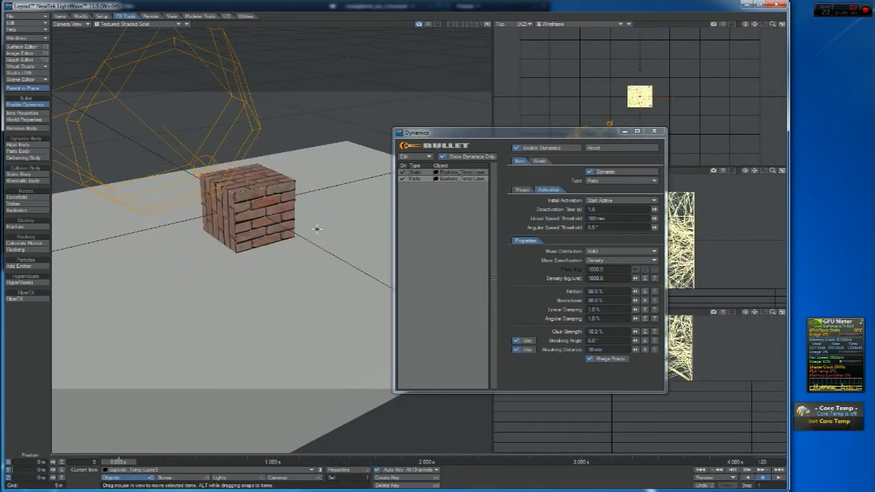
{"action": "left_click_drag", "start_coordinate": [117, 462], "coordinate": [653, 462]}
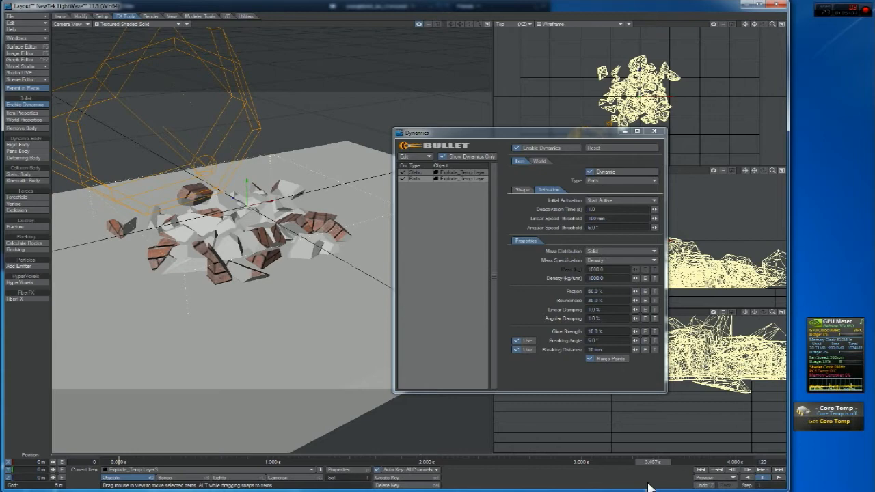
{"action": "left_click_drag", "start_coordinate": [660, 463], "coordinate": [123, 463]}
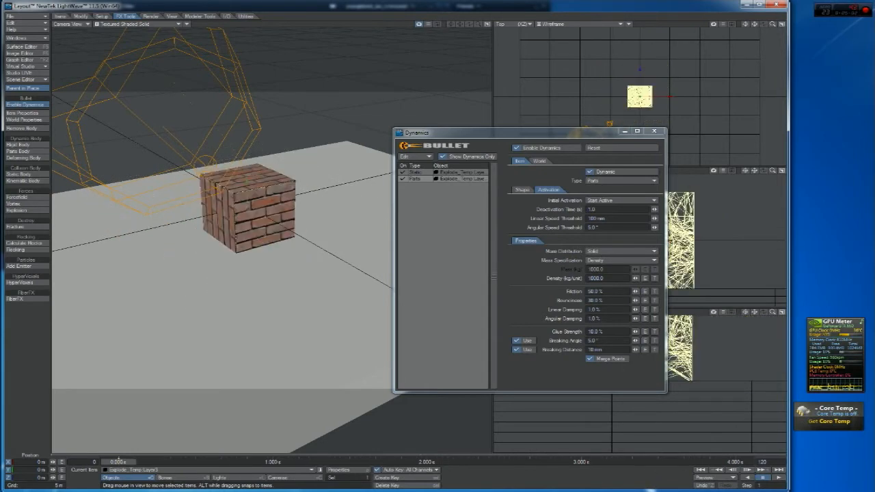
Set the fractured cube's Initial Activation to Start Sleeping and play the simulation to check how the cube behaves
{"action": "left_click", "coordinate": [601, 201]}
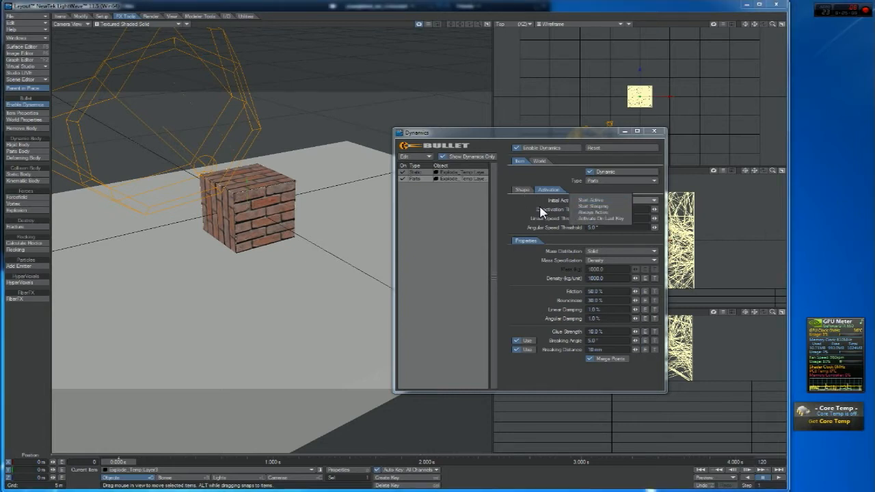
{"action": "left_click", "coordinate": [592, 206]}
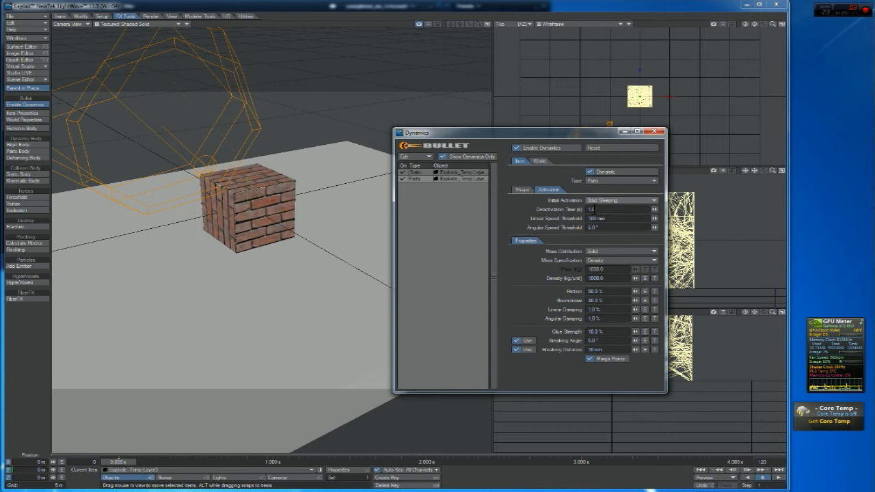
{"action": "left_click", "coordinate": [778, 478]}
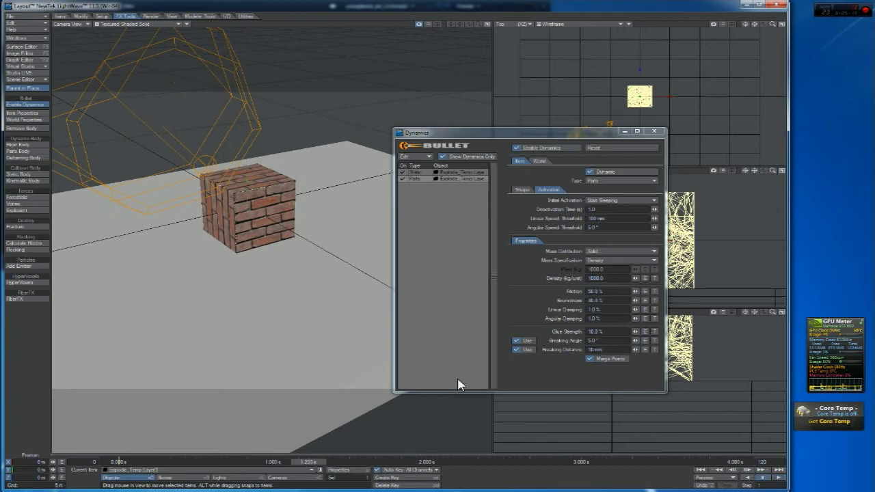
{"action": "left_click_drag", "start_coordinate": [773, 313], "coordinate": [776, 315]}
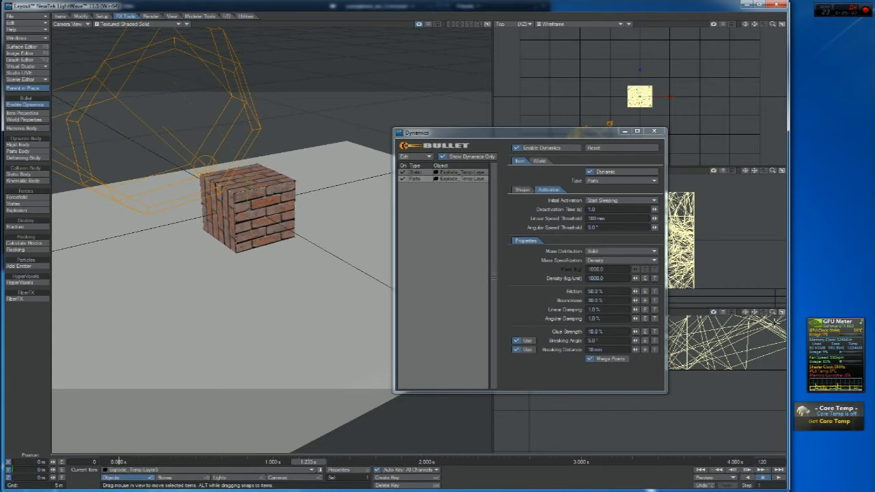
{"action": "mouse_move", "coordinate": [773, 312]}
{"action": "left_mouse_down"}
{"action": "mouse_move", "coordinate": [773, 331]}
{"action": "mouse_move", "coordinate": [762, 313]}
{"action": "left_mouse_up"}
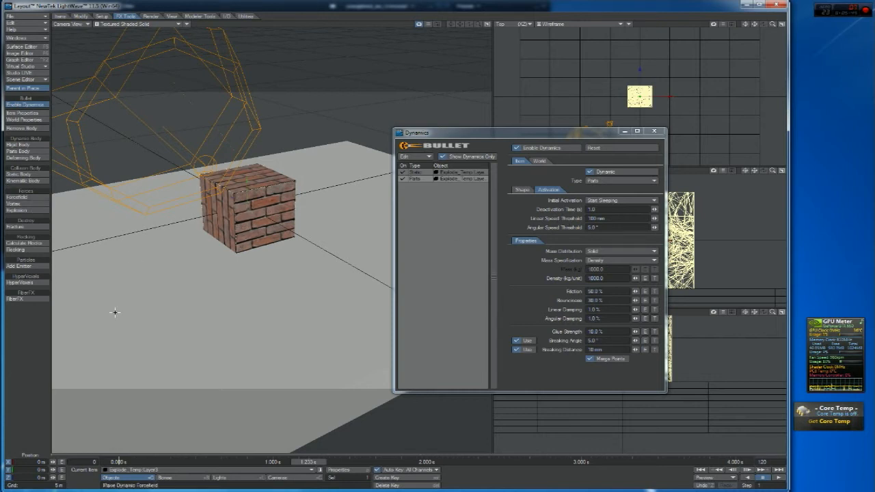
Add a null object named Collision and move it straight down from the brick cube, to about -1.44 m in Y
{"action": "left_click", "coordinate": [100, 17]}
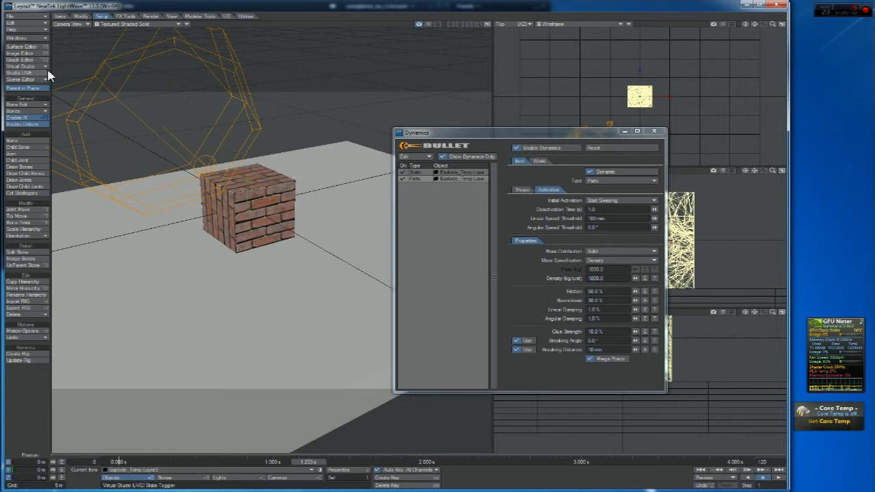
{"action": "left_click", "coordinate": [60, 16]}
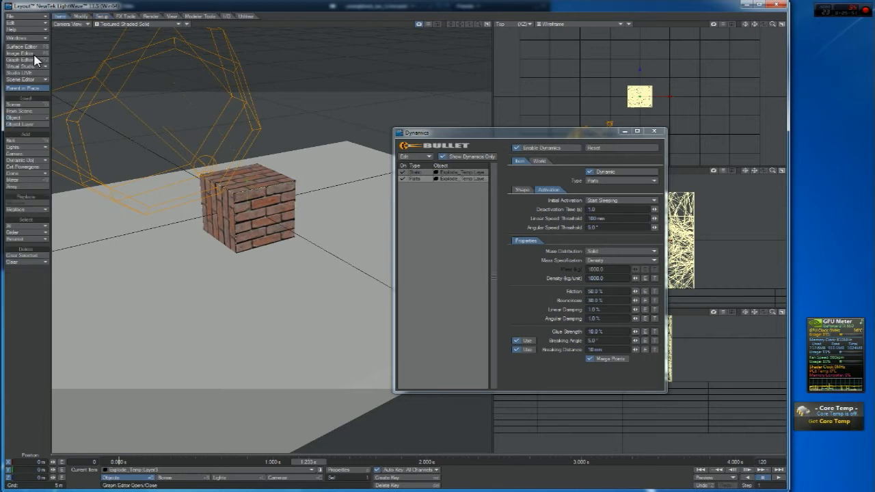
{"action": "left_click", "coordinate": [26, 141]}
{"action": "type", "text": "Collision"}
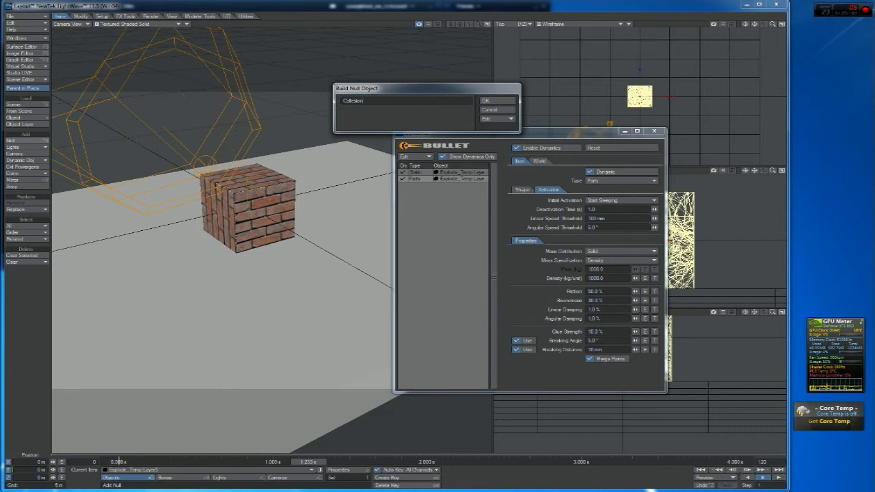
{"action": "key", "text": "Return"}
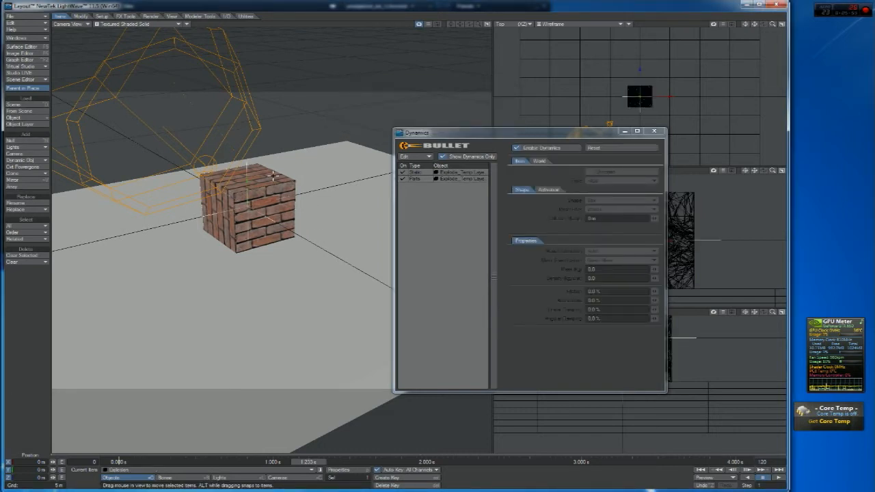
{"action": "left_click_drag", "start_coordinate": [247, 184], "coordinate": [247, 301]}
{"action": "left_click_drag", "start_coordinate": [248, 234], "coordinate": [248, 213]}
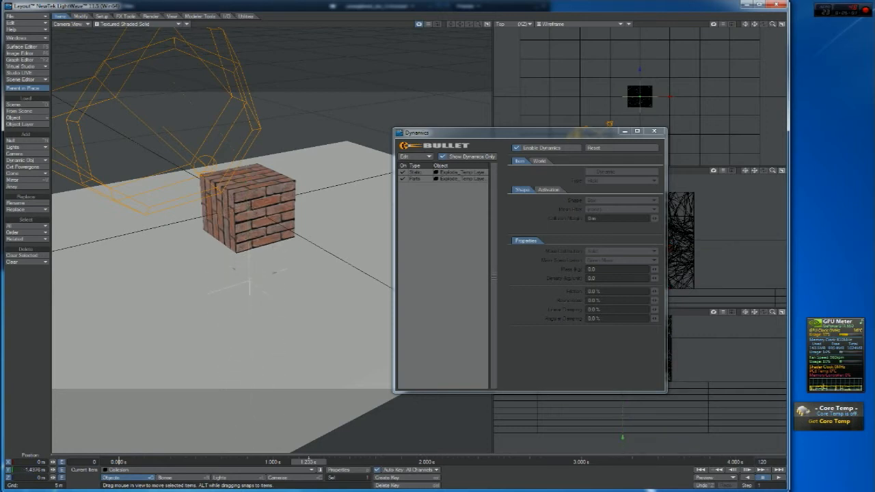
Close the Bullet dynamics window and look over the Collision null's object properties
{"action": "left_click", "coordinate": [654, 130]}
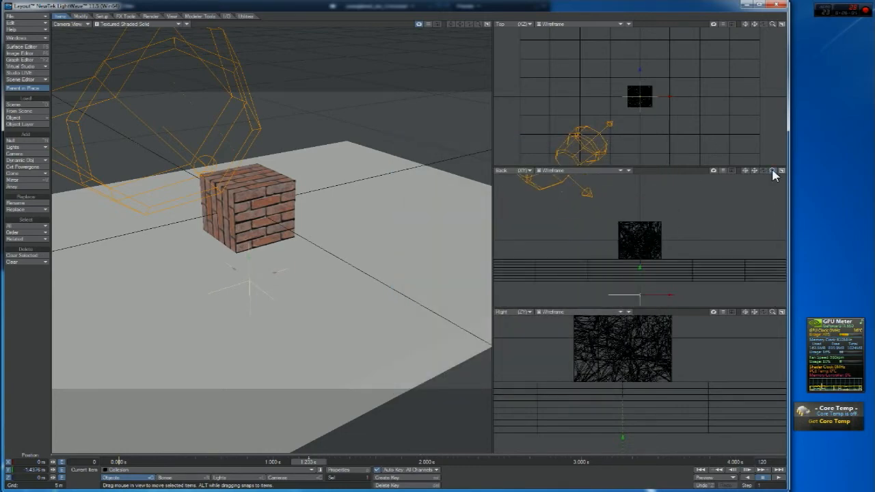
{"action": "key", "text": "p"}
{"action": "left_click_drag", "start_coordinate": [504, 187], "coordinate": [508, 138]}
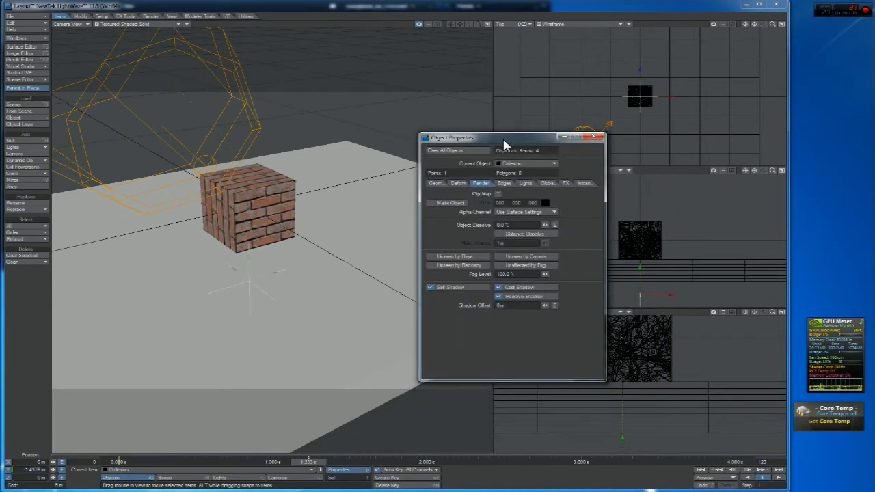
{"action": "left_click", "coordinate": [594, 139]}
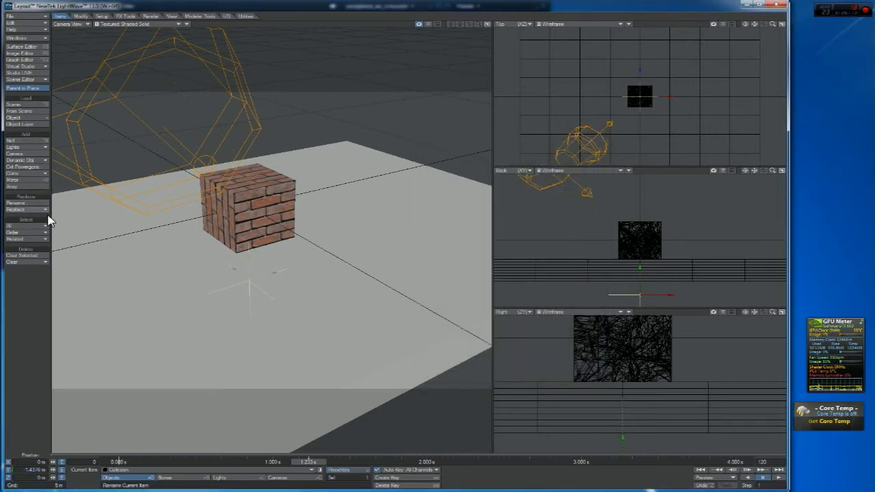
{"action": "key", "text": "p"}
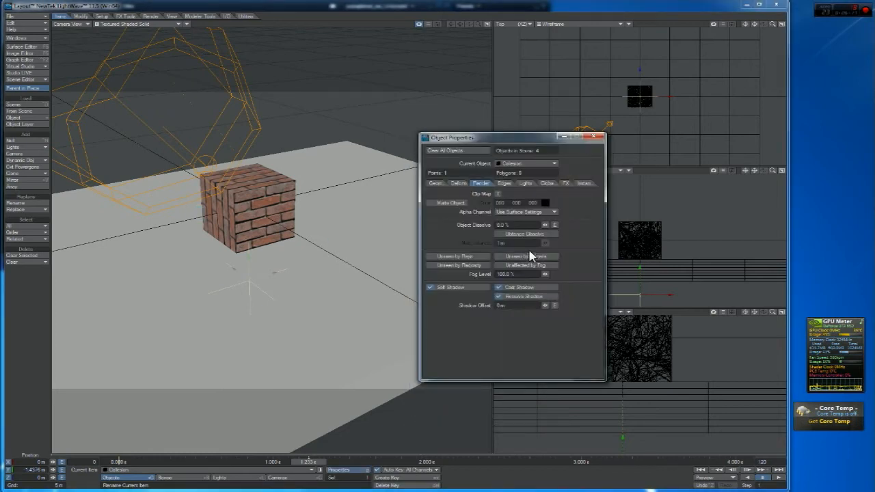
{"action": "left_click", "coordinate": [598, 138]}
Move the Collision null further down, to about -2.33 m in Y, and bring up the dynamics tools
{"action": "left_click_drag", "start_coordinate": [247, 260], "coordinate": [248, 304]}
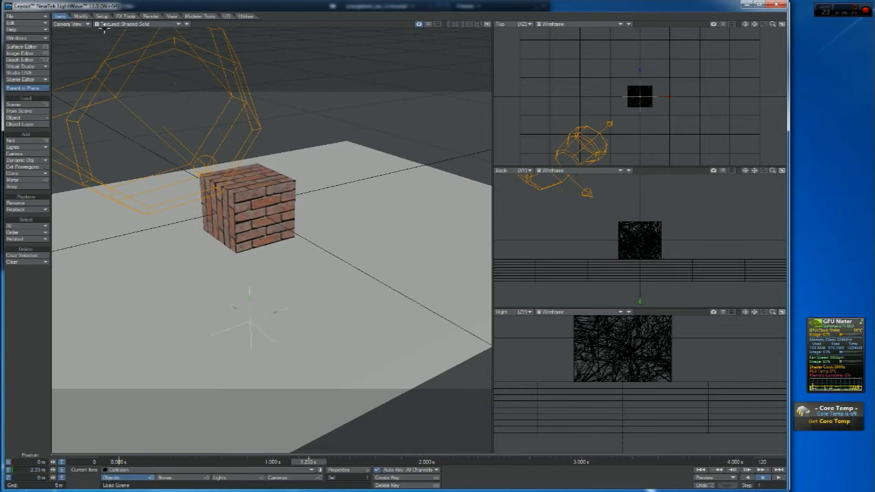
{"action": "left_click", "coordinate": [101, 17]}
{"action": "left_click", "coordinate": [23, 223]}
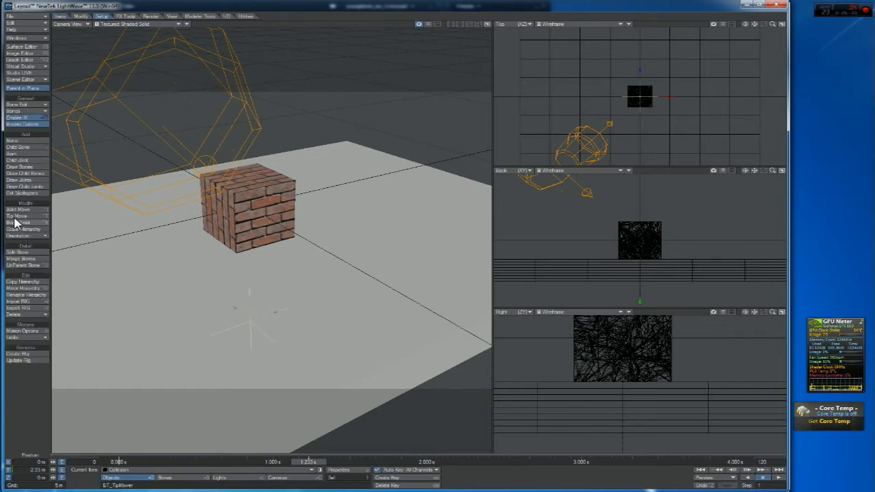
{"action": "left_click", "coordinate": [125, 16]}
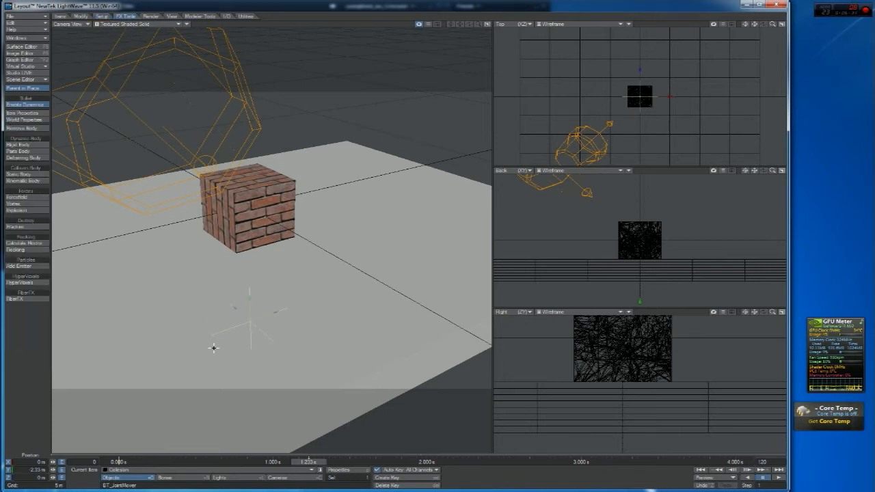
Delete the Collision null's extra keyframe and place the null beneath the ground slab at frame 0, about -2.29 m in Y
{"action": "left_click_drag", "start_coordinate": [308, 463], "coordinate": [120, 463]}
{"action": "key", "text": "Delete"}
{"action": "key", "text": "Return"}
{"action": "left_click_drag", "start_coordinate": [249, 182], "coordinate": [250, 296]}
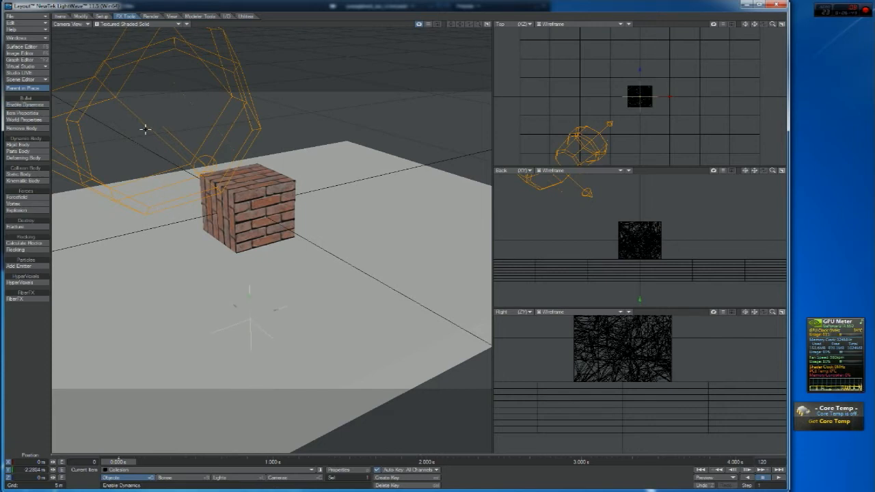
Keyframe the Collision null above the brick cube at 0.5 s, about 1.14 m in Y, and return to frame 0
{"action": "left_click_drag", "start_coordinate": [772, 313], "coordinate": [723, 312]}
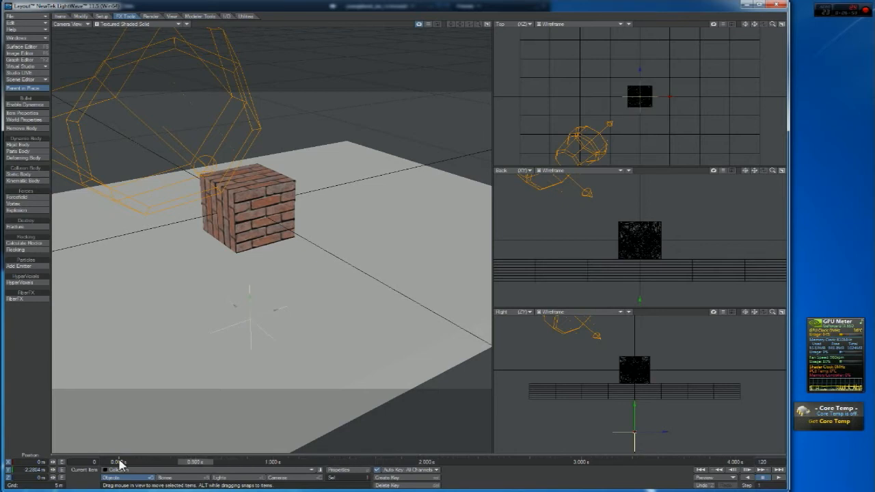
{"action": "left_click_drag", "start_coordinate": [641, 415], "coordinate": [640, 323]}
{"action": "key", "text": "Return"}
{"action": "key", "text": "Return"}
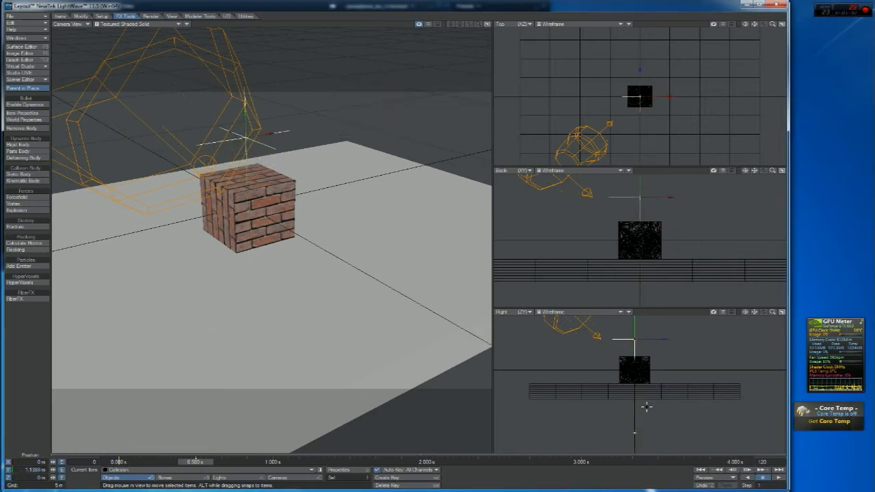
{"action": "left_click_drag", "start_coordinate": [205, 461], "coordinate": [119, 461]}
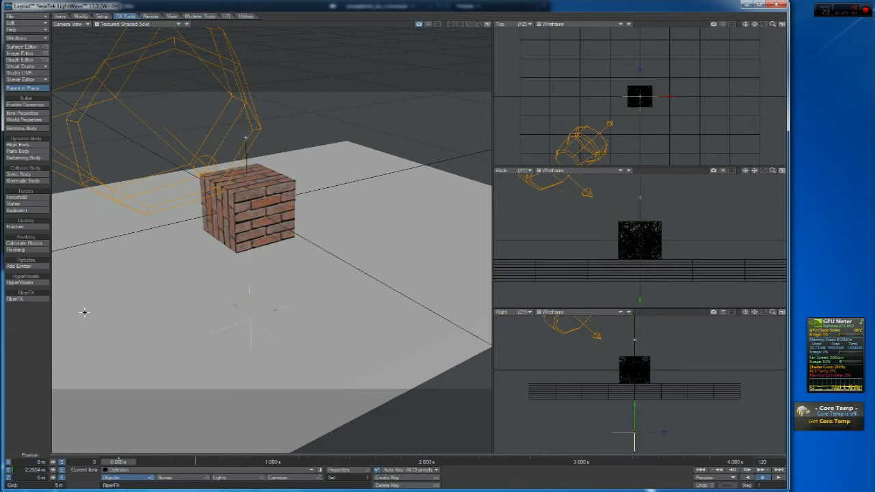
Make the Collision null a kinematic body, enable dynamics, and play the simulation to check how the null blows the cube apart
{"action": "left_click", "coordinate": [27, 180]}
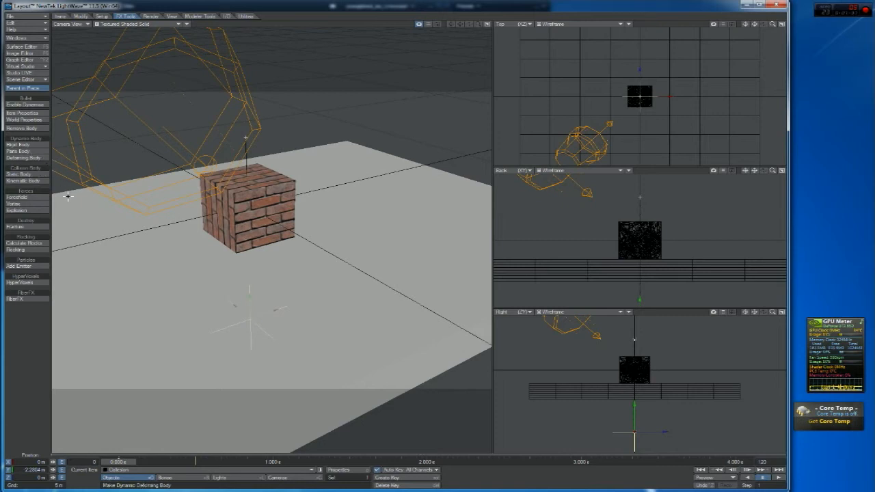
{"action": "left_click", "coordinate": [28, 105]}
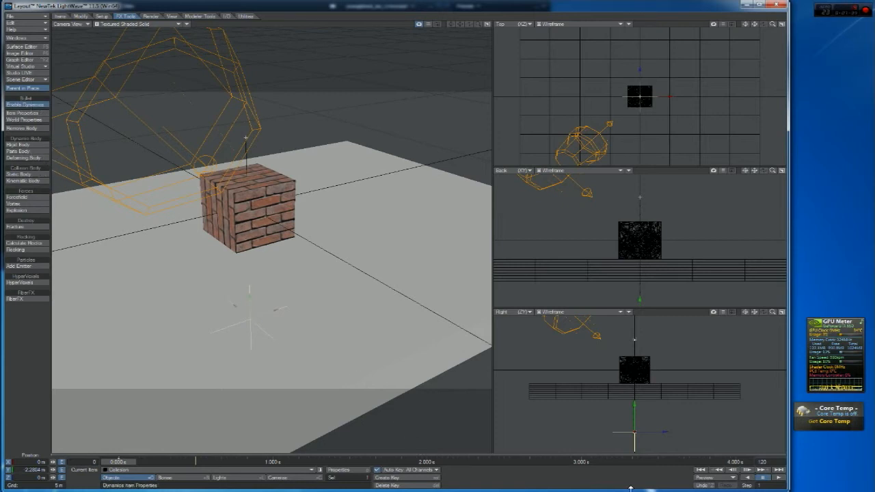
{"action": "left_click", "coordinate": [781, 478]}
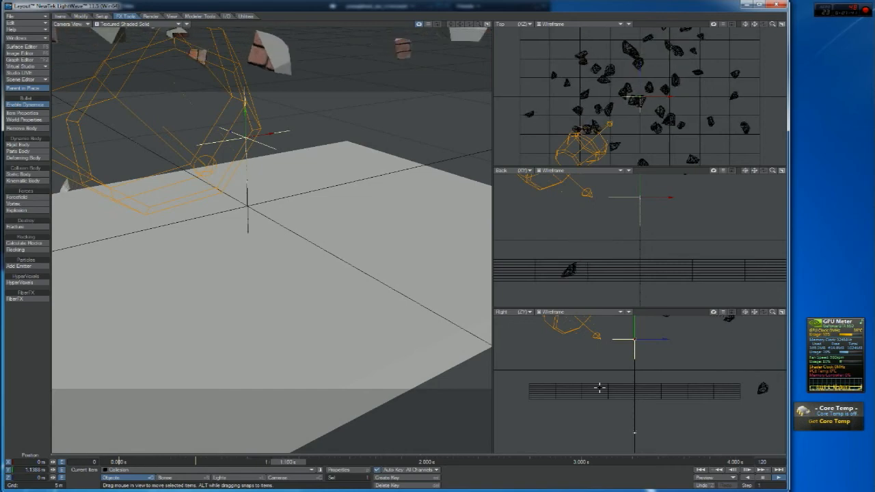
{"action": "left_click", "coordinate": [764, 476]}
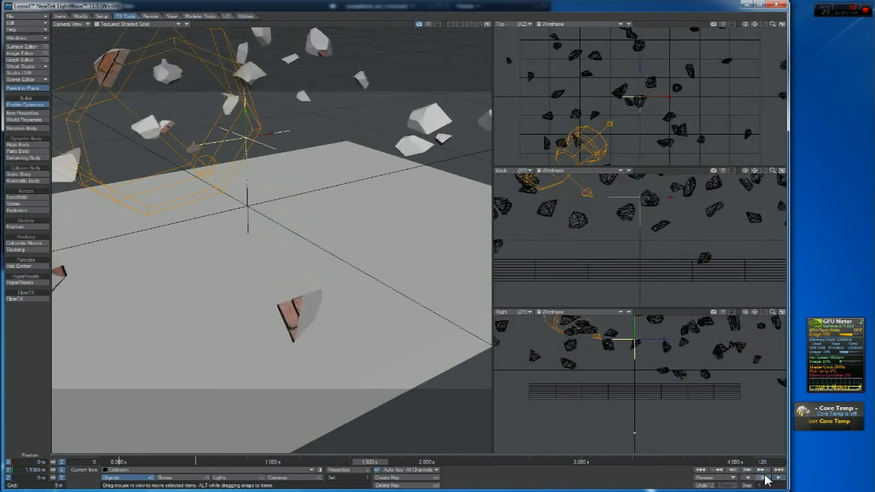
{"action": "left_click_drag", "start_coordinate": [374, 462], "coordinate": [119, 462]}
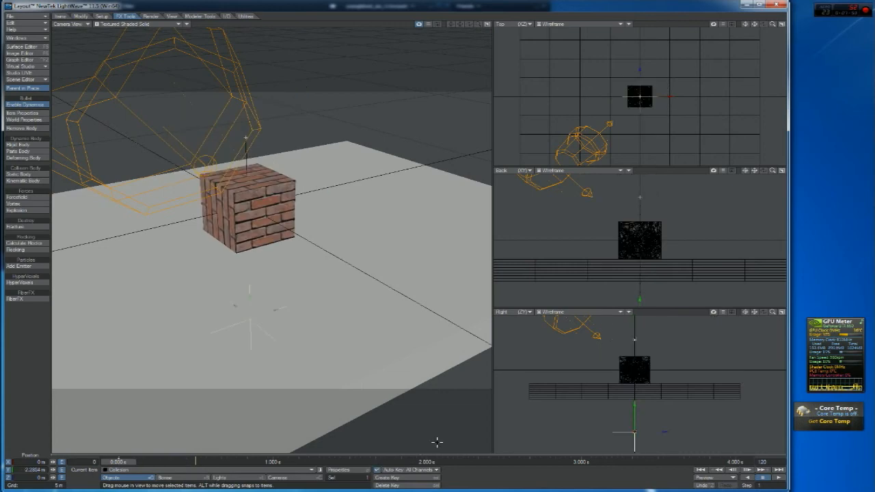
{"action": "left_click", "coordinate": [780, 478]}
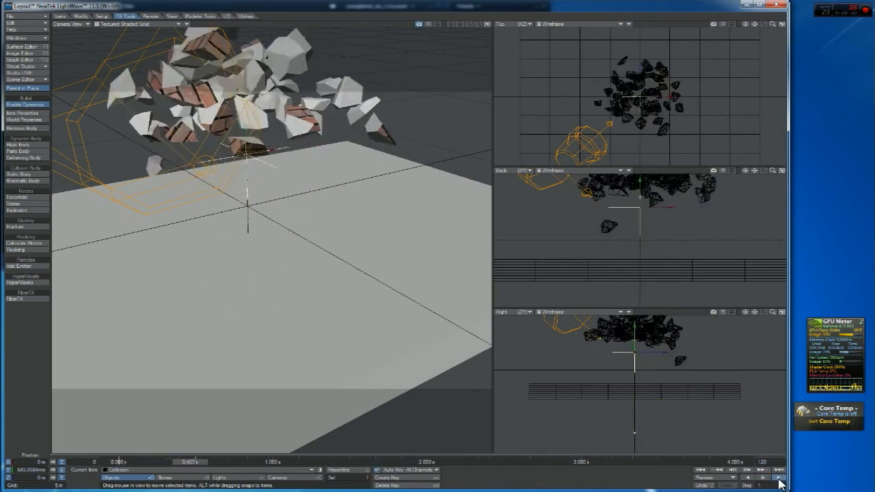
{"action": "left_click_drag", "start_coordinate": [216, 463], "coordinate": [110, 464]}
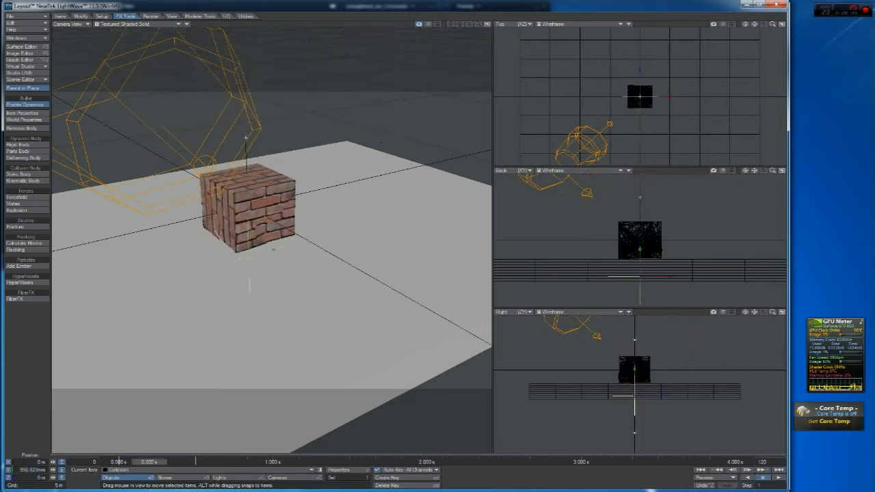
Open the Bullet item properties and select the fractured brick cube's parts body to view its glue strength
{"action": "left_click", "coordinate": [23, 113]}
{"action": "left_click", "coordinate": [458, 179]}
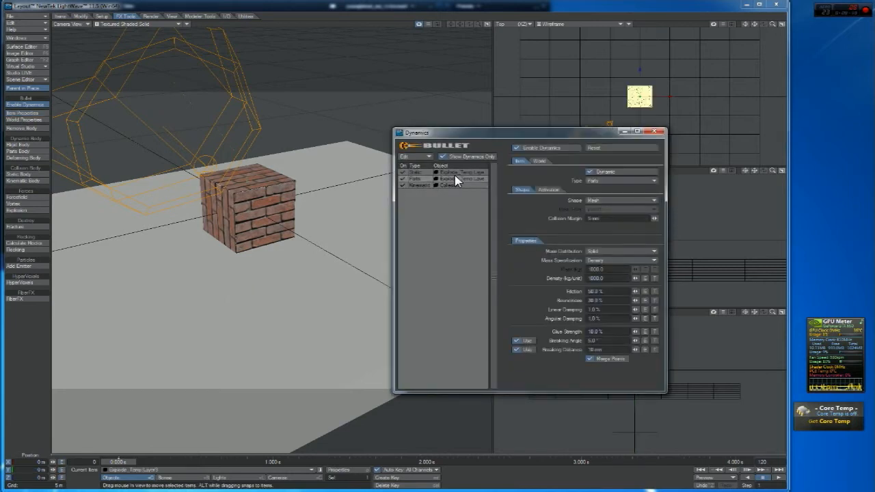
{"action": "left_click", "coordinate": [465, 180]}
{"action": "left_click", "coordinate": [606, 331]}
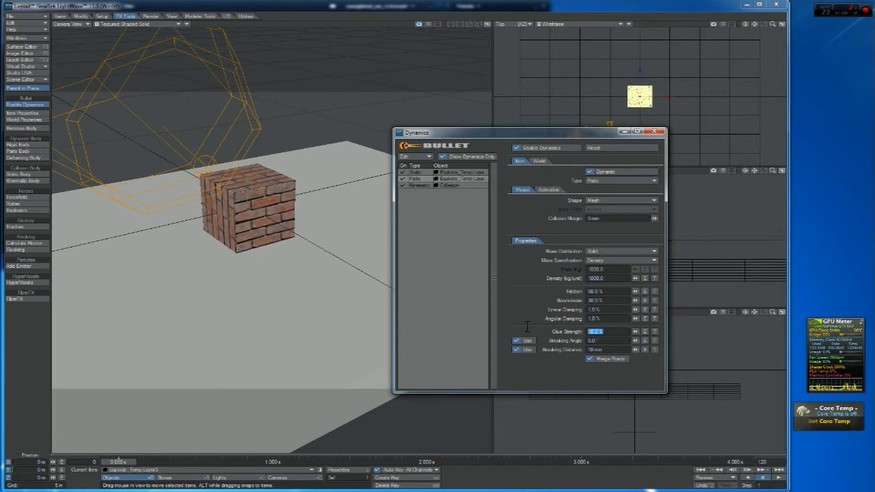
Examine the friction and bounciness settings of the brick cube's parts body
{"action": "left_click", "coordinate": [602, 291]}
{"action": "left_click_drag", "start_coordinate": [617, 293], "coordinate": [505, 302]}
{"action": "left_click_drag", "start_coordinate": [616, 292], "coordinate": [517, 287]}
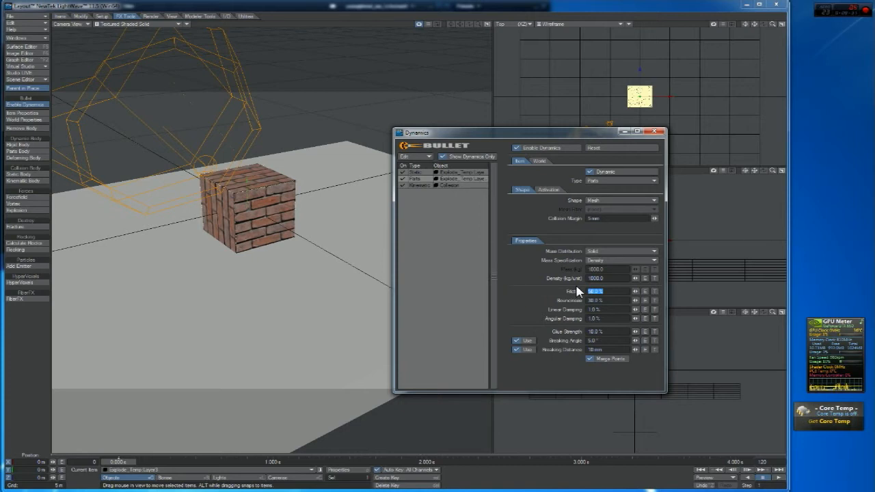
{"action": "left_click", "coordinate": [614, 294]}
{"action": "double_click", "coordinate": [596, 292]}
{"action": "left_click", "coordinate": [597, 292]}
{"action": "key", "text": "Tab"}
{"action": "left_click", "coordinate": [611, 292]}
{"action": "left_click", "coordinate": [612, 301]}
{"action": "left_click", "coordinate": [612, 291]}
{"action": "left_click", "coordinate": [616, 291]}
{"action": "left_click", "coordinate": [612, 303]}
Set the parts body's glue strength to 100% and play the simulation to test it
{"action": "left_click", "coordinate": [610, 332]}
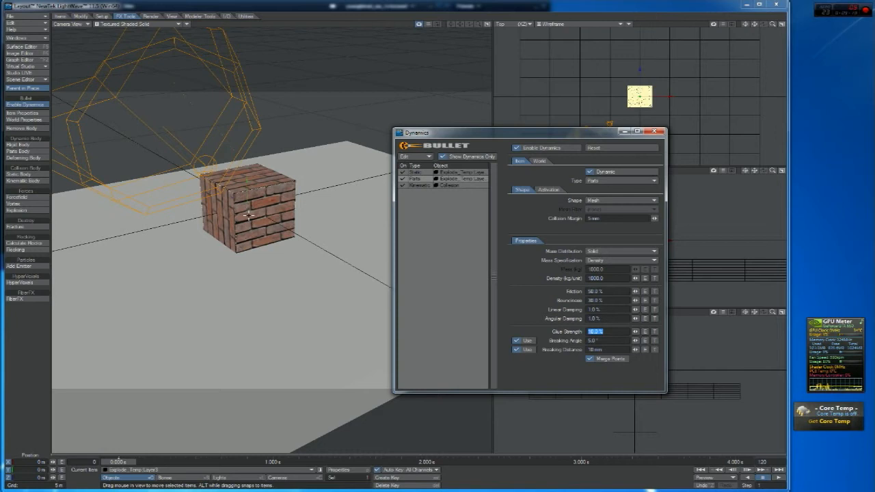
{"action": "type", "text": "100"}
{"action": "key", "text": "Return"}
{"action": "left_click", "coordinate": [779, 478]}
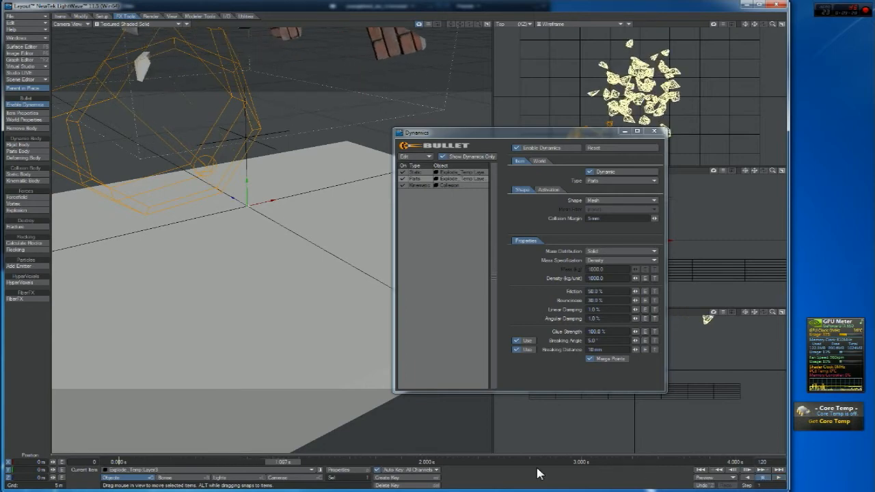
Set the glue strength of the brick cube's parts body to 30%
{"action": "left_click", "coordinate": [609, 333]}
{"action": "type", "text": "30"}
{"action": "key", "text": "Return"}
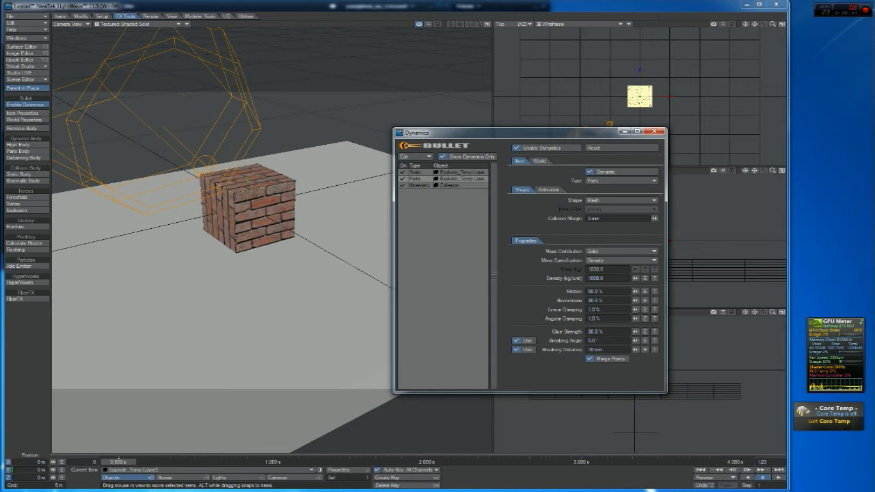
{"action": "left_click", "coordinate": [609, 341]}
{"action": "left_click_drag", "start_coordinate": [616, 280], "coordinate": [527, 278]}
{"action": "left_click", "coordinate": [613, 279]}
Set the parts body's initial activation to Activate On Last Key and play the simulation
{"action": "left_click", "coordinate": [551, 194]}
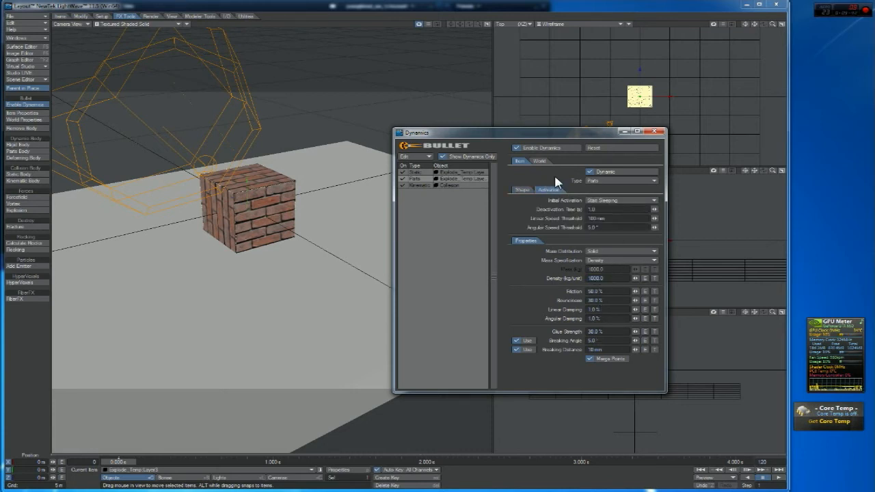
{"action": "left_click", "coordinate": [602, 202]}
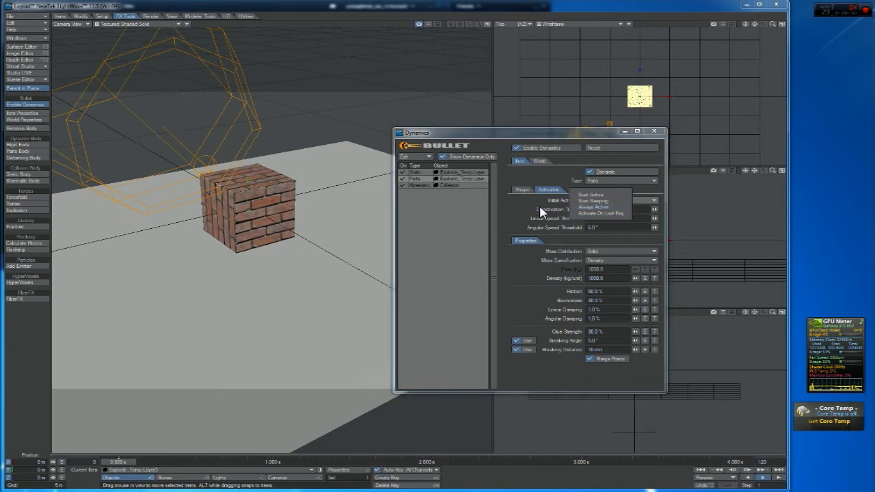
{"action": "left_click", "coordinate": [591, 213]}
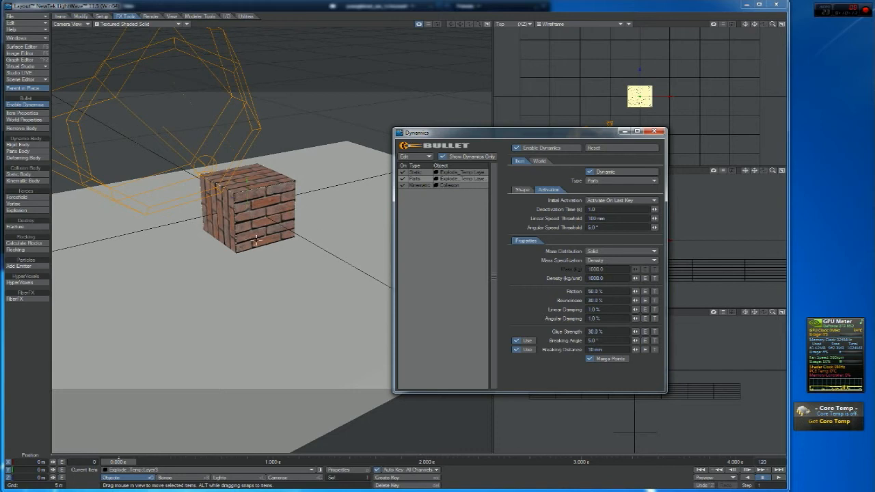
{"action": "left_click", "coordinate": [778, 482]}
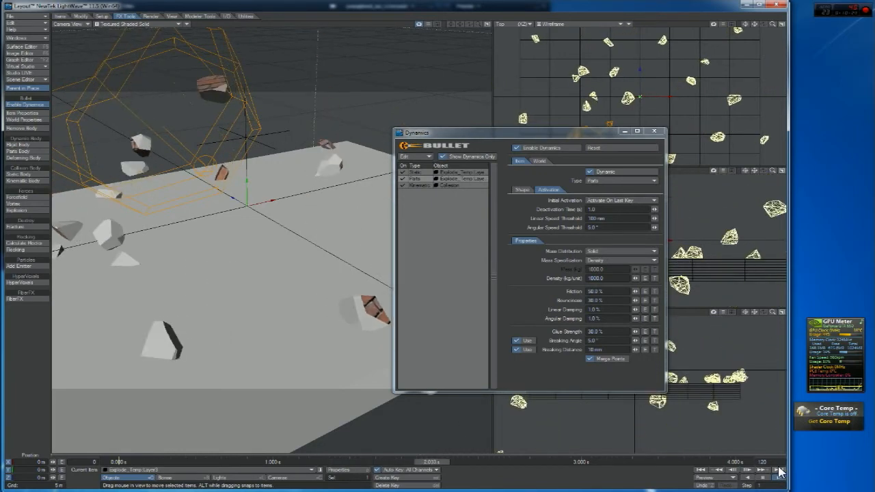
{"action": "left_click", "coordinate": [762, 478]}
Scrub between 0 and 1 s and advance through the frames to examine how the brick cube explodes
{"action": "left_click_drag", "start_coordinate": [448, 466], "coordinate": [395, 462]}
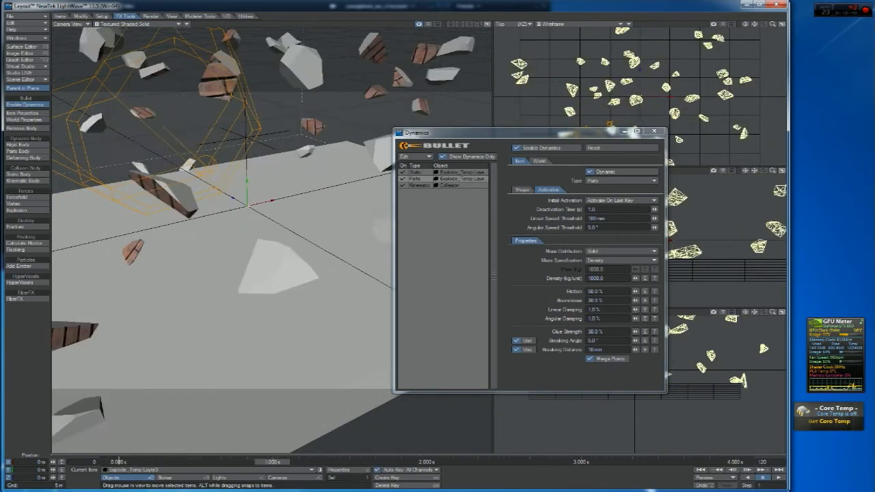
{"action": "left_click_drag", "start_coordinate": [154, 462], "coordinate": [118, 462]}
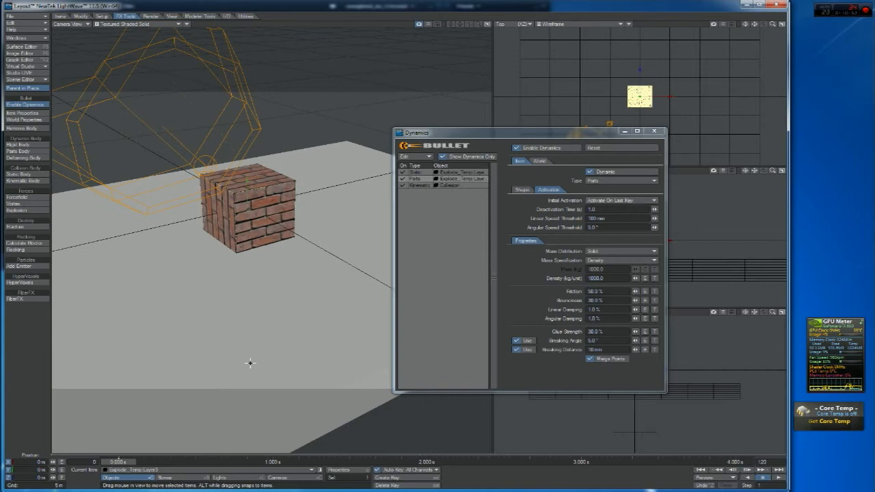
{"action": "left_click_drag", "start_coordinate": [122, 463], "coordinate": [275, 462]}
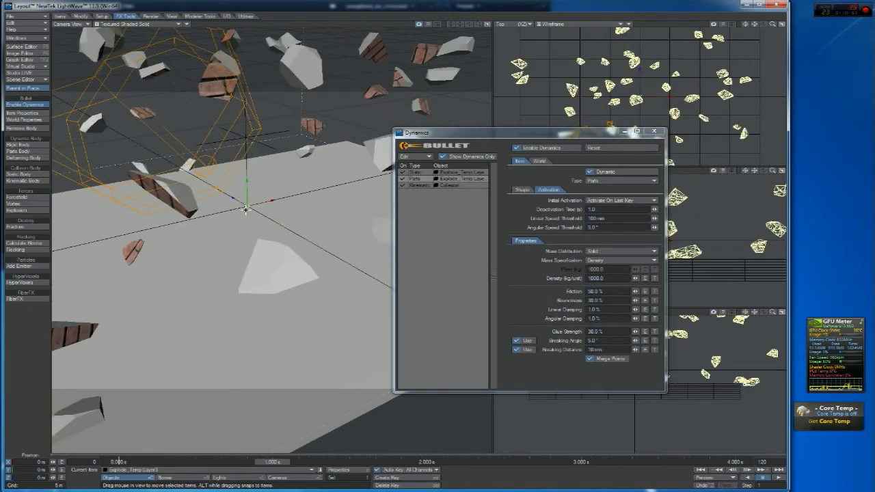
{"action": "left_click_drag", "start_coordinate": [273, 462], "coordinate": [118, 462]}
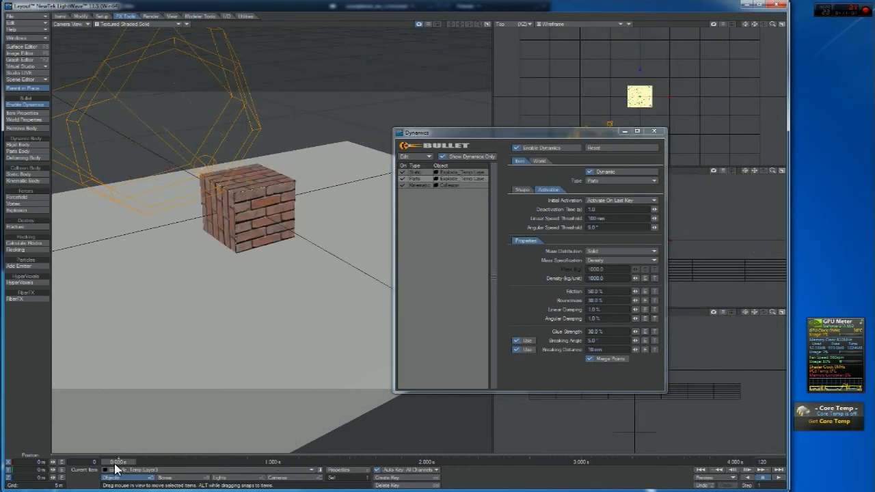
{"action": "key", "text": "Right"}
{"action": "key", "text": "Right"}
{"action": "key", "text": "Right"}
{"action": "key", "text": "Right"}
{"action": "key", "text": "Right"}
{"action": "key", "text": "Right"}
{"action": "key", "text": "Right"}
{"action": "key", "text": "Right"}
{"action": "key", "text": "Right"}
{"action": "key", "text": "Right"}
{"action": "key", "text": "Right"}
{"action": "key", "text": "Right"}
{"action": "key", "text": "Right"}
{"action": "key", "text": "Right"}
{"action": "key", "text": "Right"}
{"action": "key", "text": "Right"}
{"action": "key", "text": "Right"}
{"action": "key", "text": "Right"}
{"action": "key", "text": "Right"}
{"action": "key", "text": "Right"}
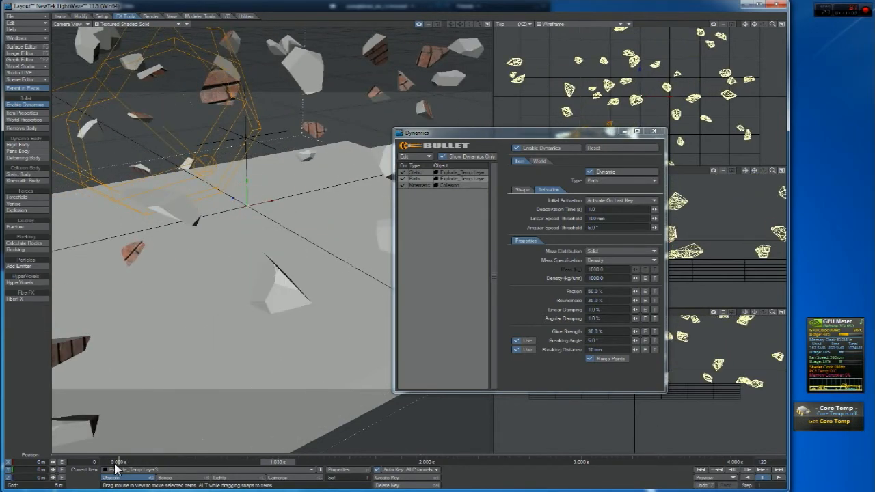
Keyframe the brick cube at 1.0 s, and play the timeline from frame 0 with dynamics disabled
{"action": "left_click_drag", "start_coordinate": [278, 463], "coordinate": [273, 463]}
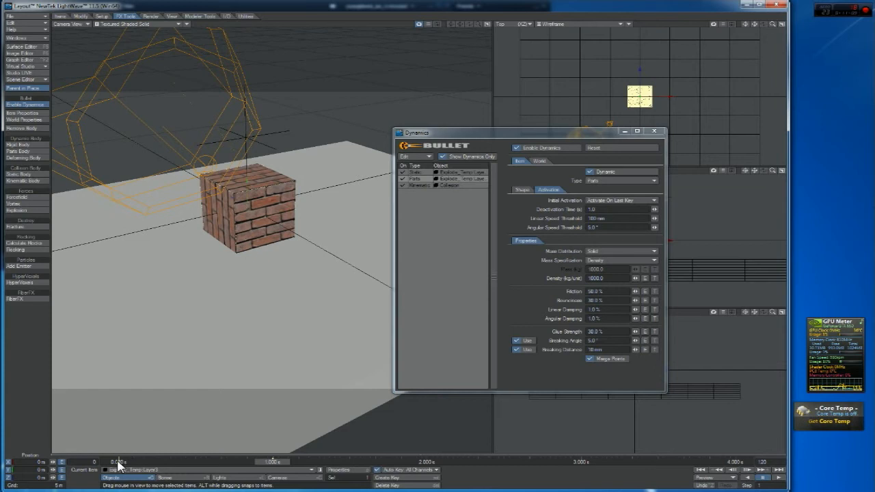
{"action": "left_click", "coordinate": [536, 147]}
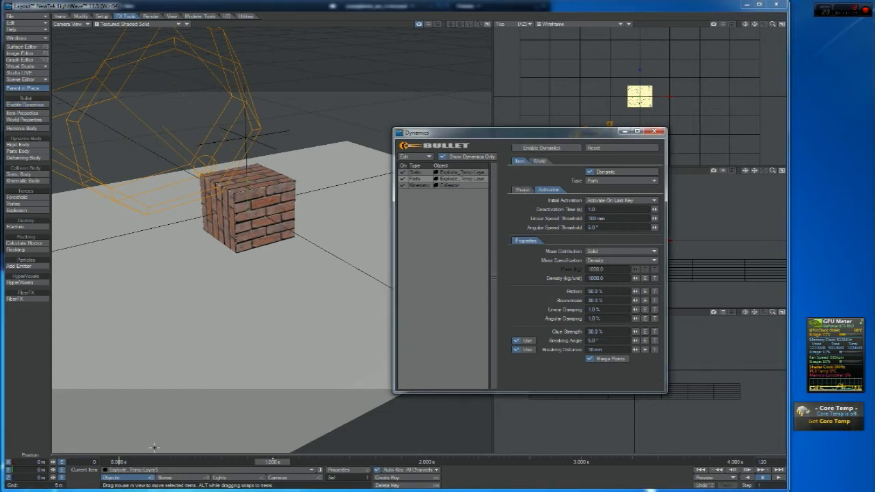
{"action": "left_click", "coordinate": [118, 464]}
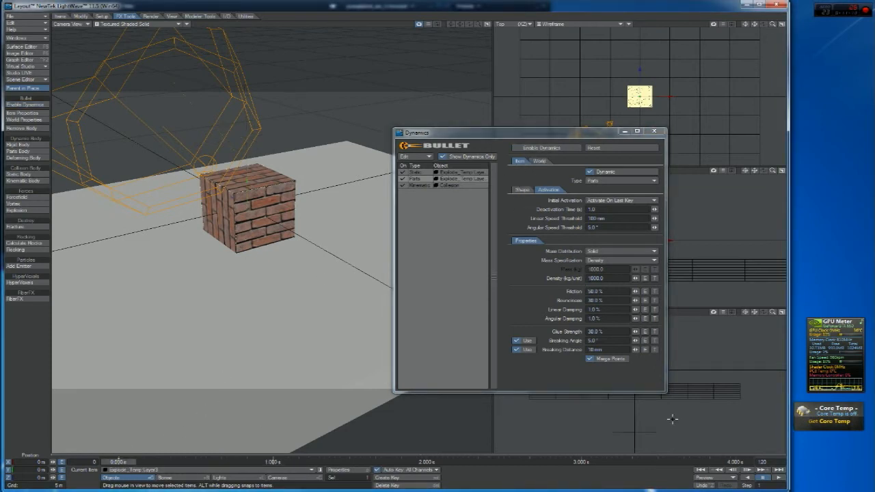
{"action": "left_click", "coordinate": [779, 479]}
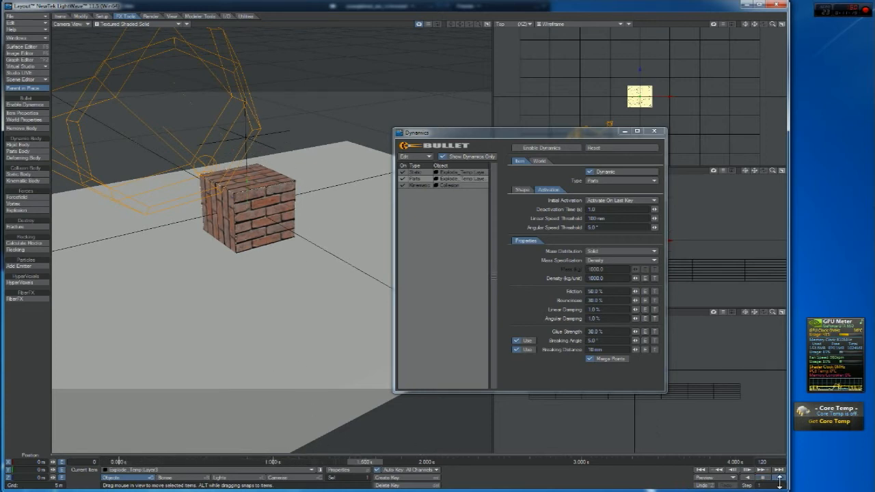
Remove the cube's 1.0 s keyframe and re-enable dynamics with the parts body's initial activation set to Start Sleeping
{"action": "left_click_drag", "start_coordinate": [411, 462], "coordinate": [272, 463]}
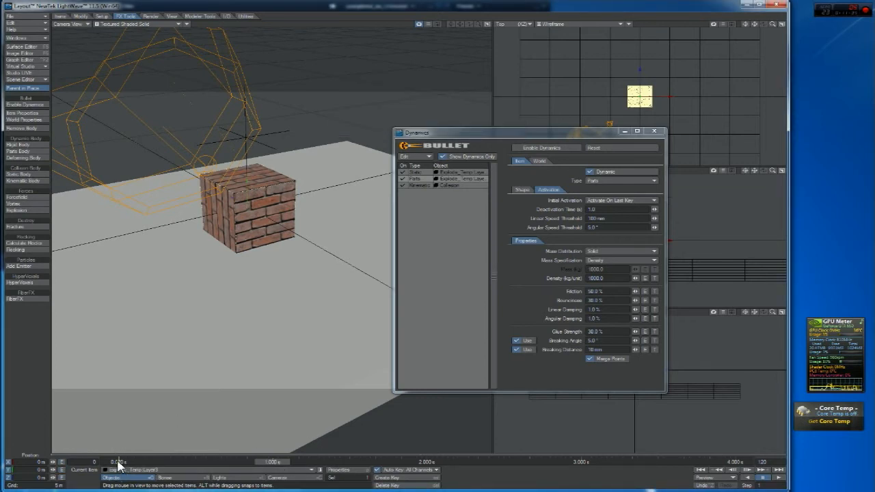
{"action": "left_click", "coordinate": [547, 148]}
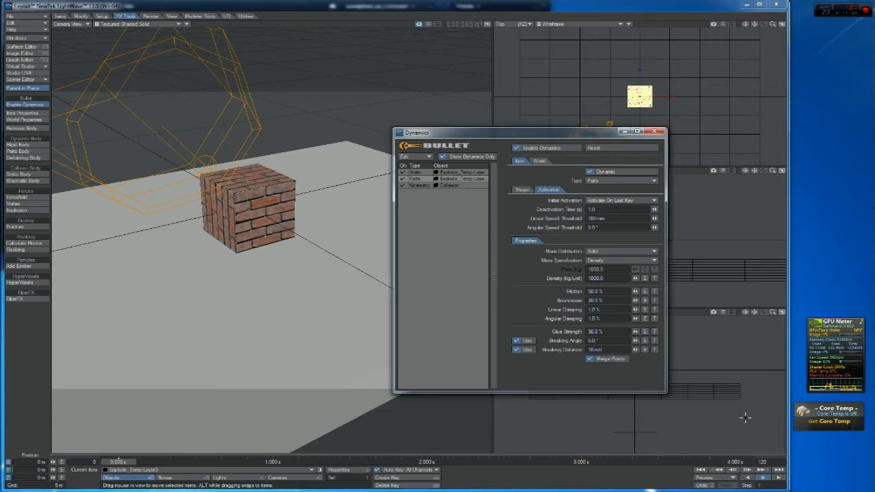
{"action": "left_click", "coordinate": [610, 200]}
{"action": "left_click", "coordinate": [597, 187]}
{"action": "left_click", "coordinate": [525, 191]}
{"action": "left_click", "coordinate": [550, 191]}
Set the world gravity to -21 m in Y and play the simulation to check how the brick fragments fall
{"action": "left_click", "coordinate": [540, 162]}
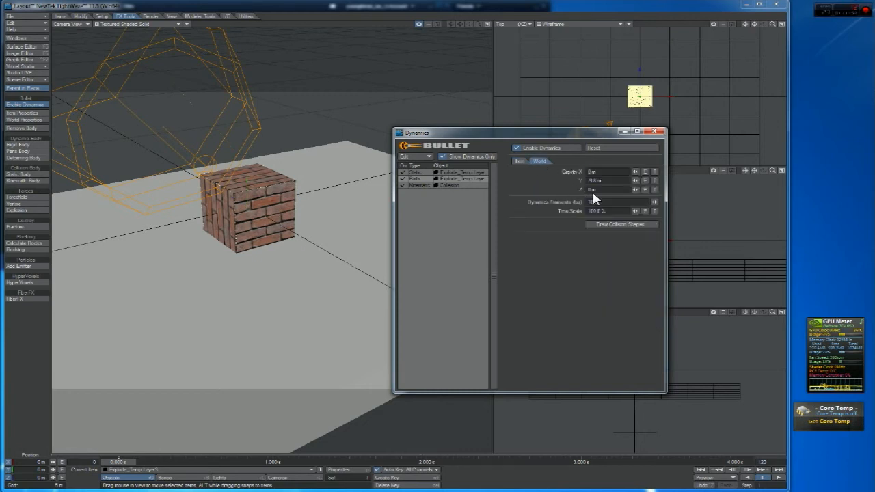
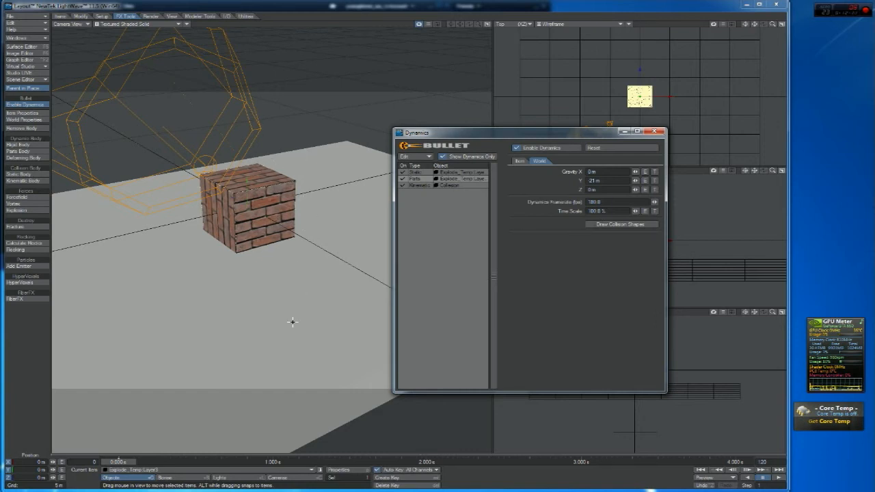
{"action": "left_click", "coordinate": [779, 478]}
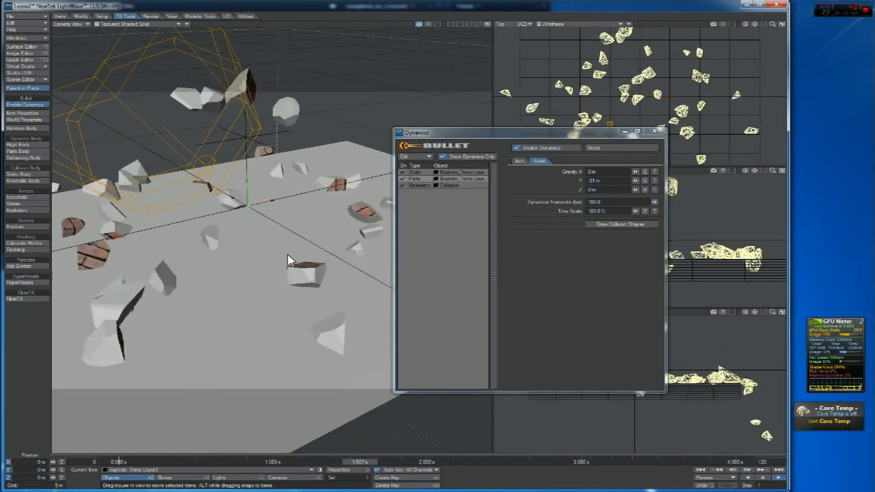
{"action": "left_click_drag", "start_coordinate": [547, 141], "coordinate": [529, 140]}
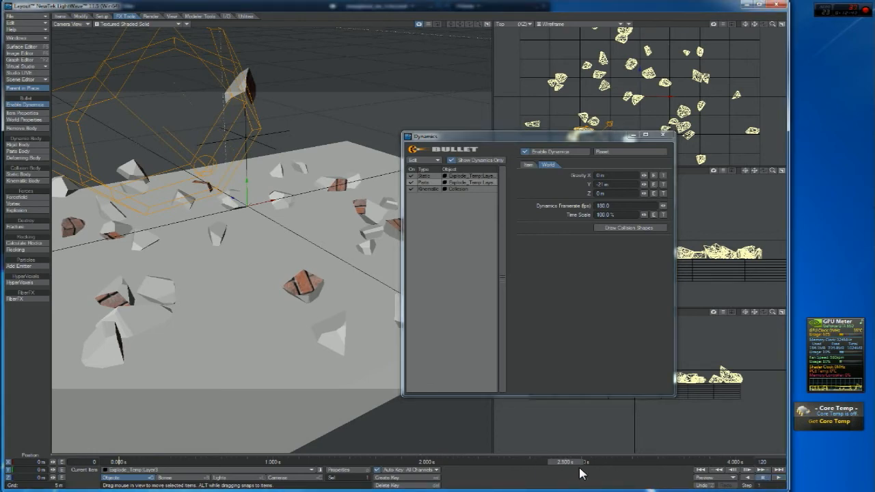
{"action": "left_click_drag", "start_coordinate": [566, 463], "coordinate": [278, 464]}
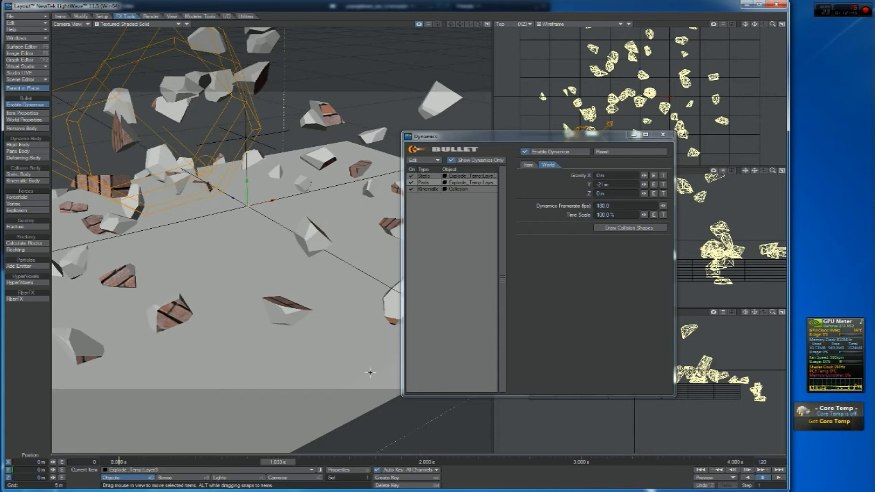
{"action": "left_click_drag", "start_coordinate": [284, 461], "coordinate": [118, 463]}
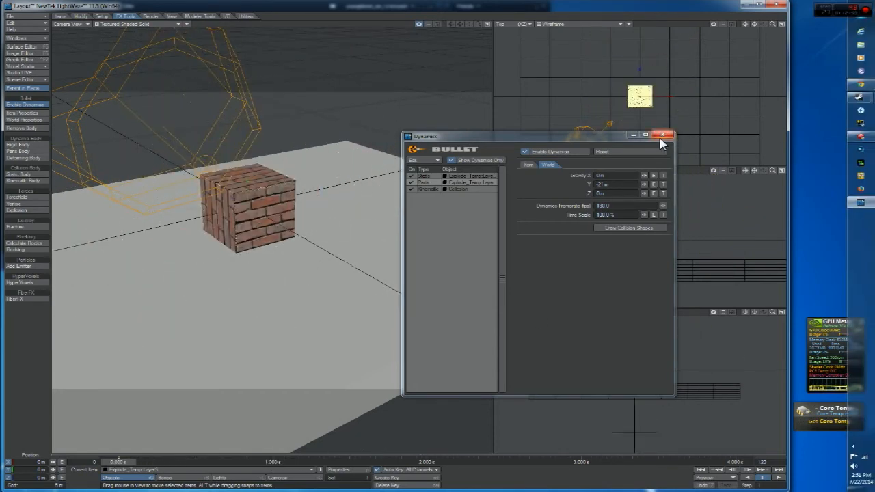
{"action": "left_click", "coordinate": [663, 135]}
Select the ground slab and move its pivot point down to the slab's upper surface, about -517 mm in Y
{"action": "left_click", "coordinate": [668, 276]}
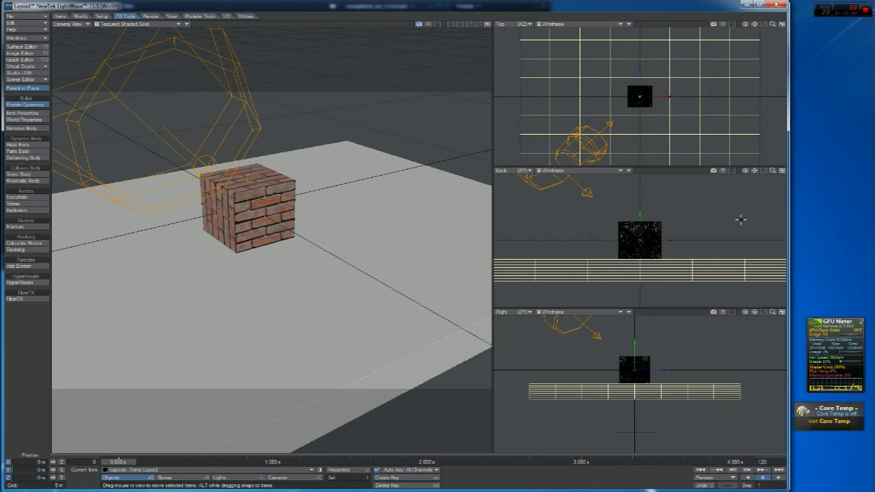
{"action": "left_click_drag", "start_coordinate": [774, 171], "coordinate": [711, 171]}
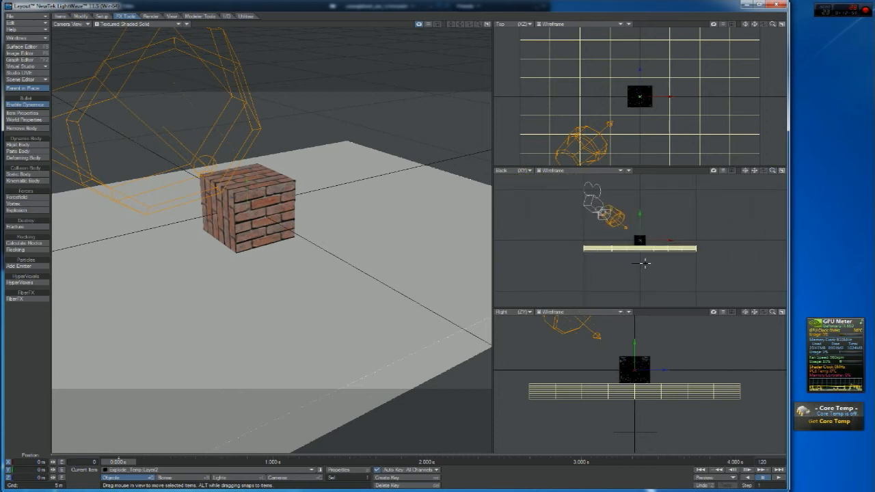
{"action": "left_click", "coordinate": [643, 262]}
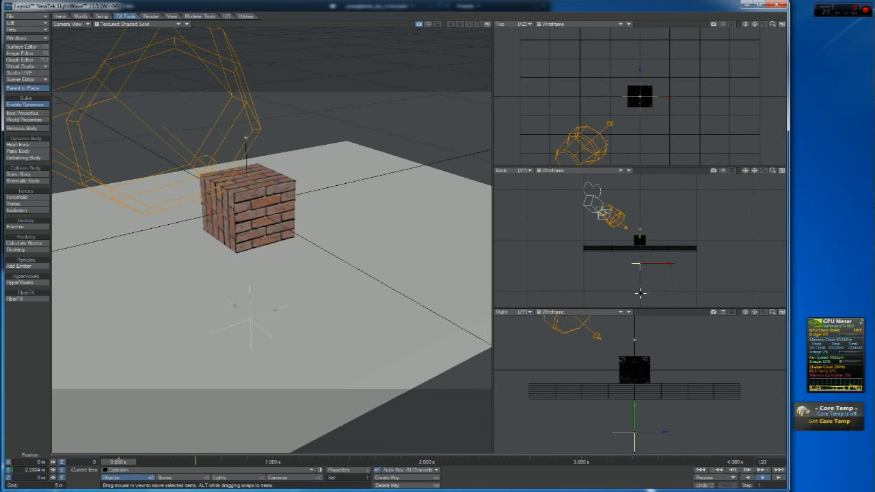
{"action": "left_click", "coordinate": [679, 249]}
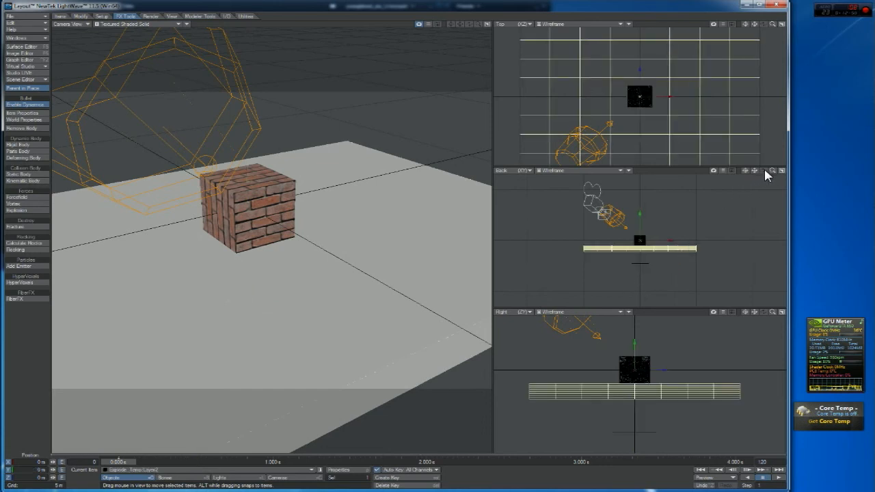
{"action": "left_click_drag", "start_coordinate": [772, 171], "coordinate": [807, 171]}
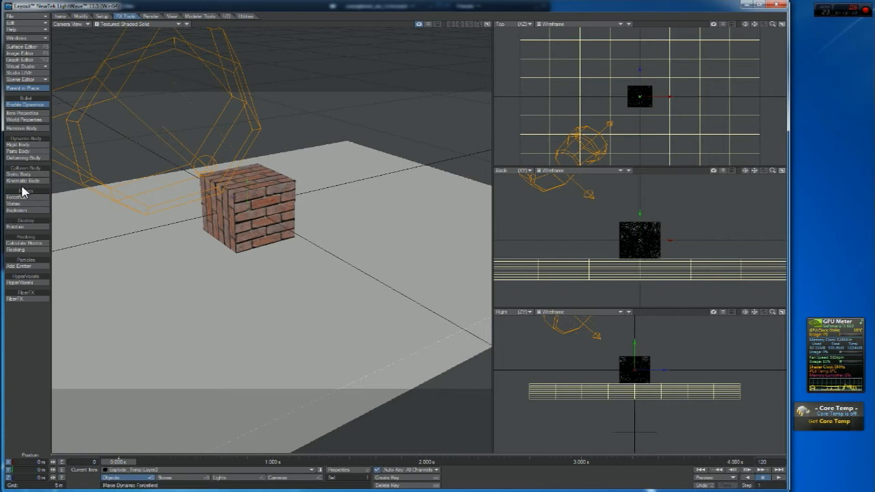
{"action": "left_click", "coordinate": [82, 17]}
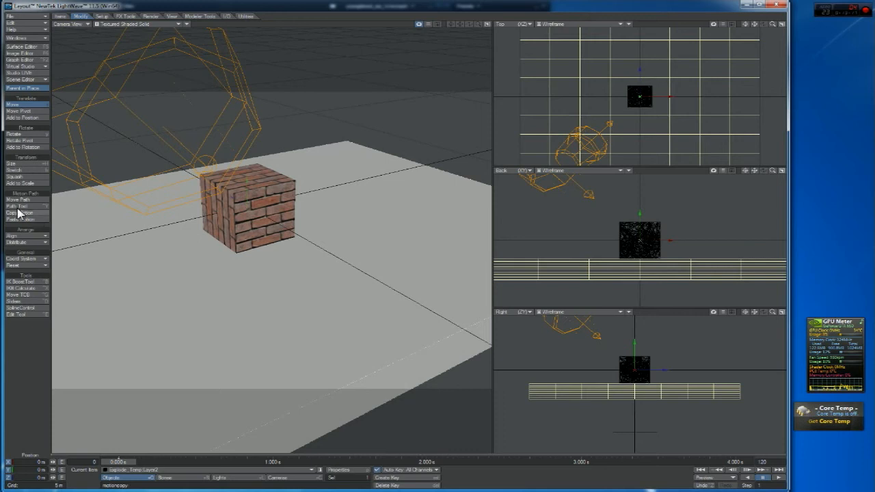
{"action": "left_click", "coordinate": [18, 110]}
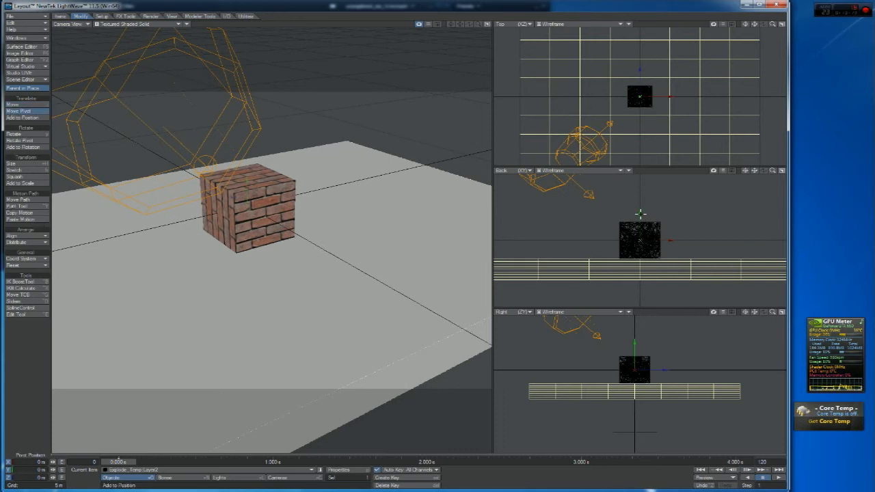
{"action": "left_click_drag", "start_coordinate": [640, 221], "coordinate": [640, 239]}
{"action": "left_click_drag", "start_coordinate": [640, 270], "coordinate": [640, 259]}
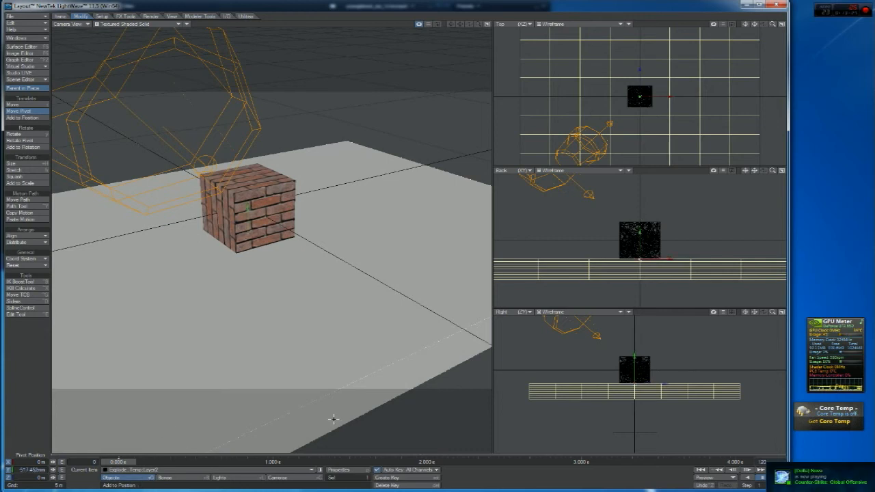
Play the simulation to check the fragments with the slab's moved pivot, and return to frame 0
{"action": "left_click", "coordinate": [780, 479]}
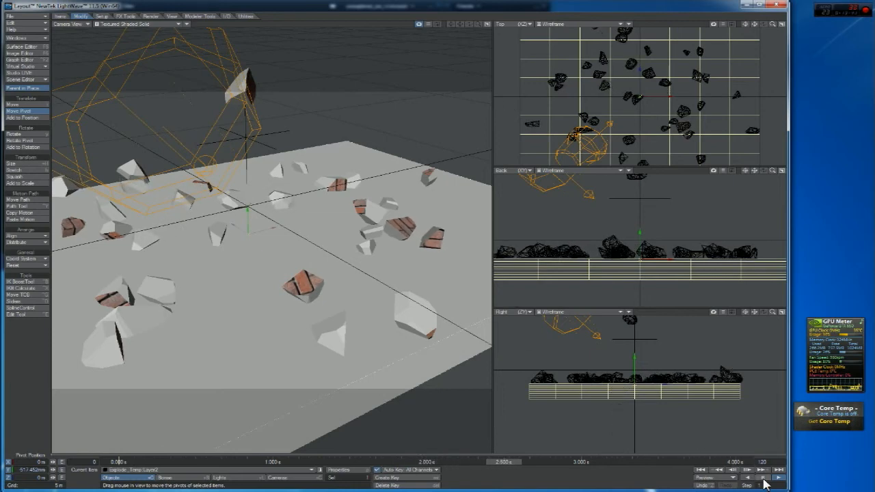
{"action": "left_click_drag", "start_coordinate": [502, 462], "coordinate": [119, 462]}
Select the brick cube and set its parts body's density to 1500, friction to 70% and glue strength to 40%
{"action": "left_click", "coordinate": [262, 190]}
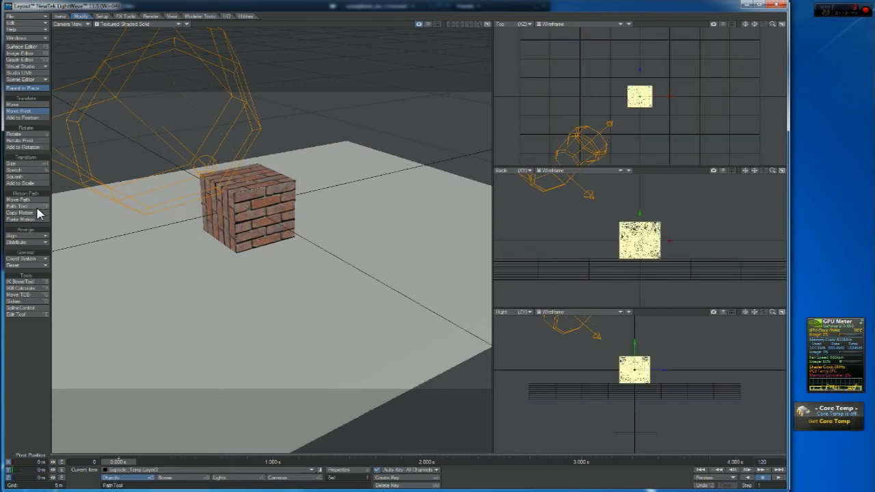
{"action": "left_click", "coordinate": [102, 16]}
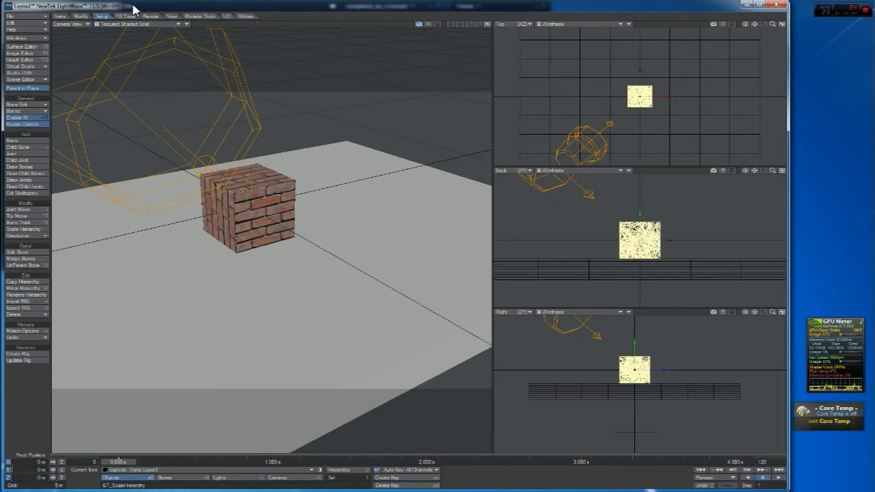
{"action": "left_click", "coordinate": [126, 16]}
{"action": "left_click", "coordinate": [27, 112]}
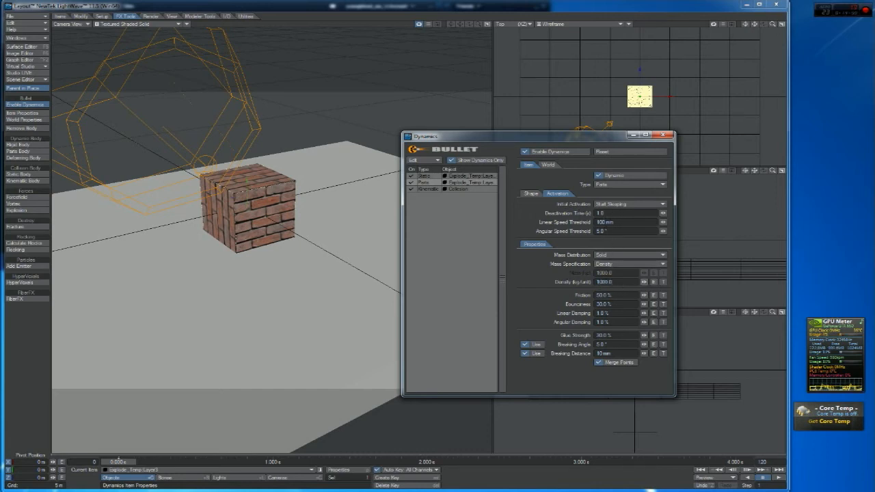
{"action": "left_click_drag", "start_coordinate": [644, 282], "coordinate": [663, 282]}
{"action": "left_click_drag", "start_coordinate": [644, 295], "coordinate": [645, 295]}
{"action": "left_click_drag", "start_coordinate": [644, 295], "coordinate": [645, 295]}
{"action": "left_click_drag", "start_coordinate": [643, 335], "coordinate": [647, 335]}
Set the parts body's collision shape to Box and play the simulation
{"action": "left_click", "coordinate": [531, 194]}
{"action": "left_click", "coordinate": [610, 202]}
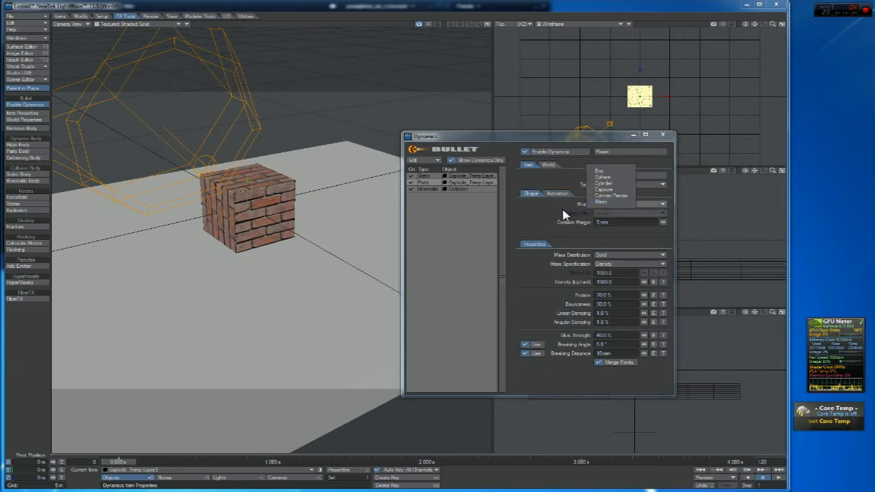
{"action": "left_click", "coordinate": [600, 171]}
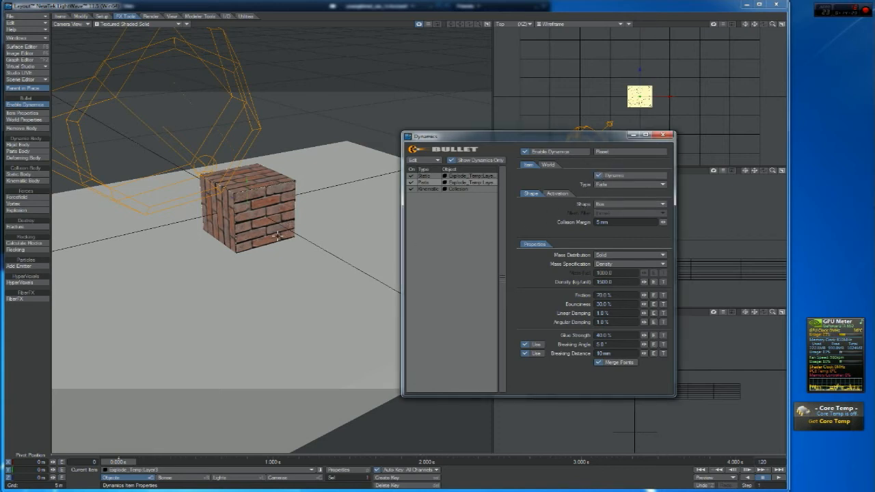
{"action": "left_click", "coordinate": [605, 205]}
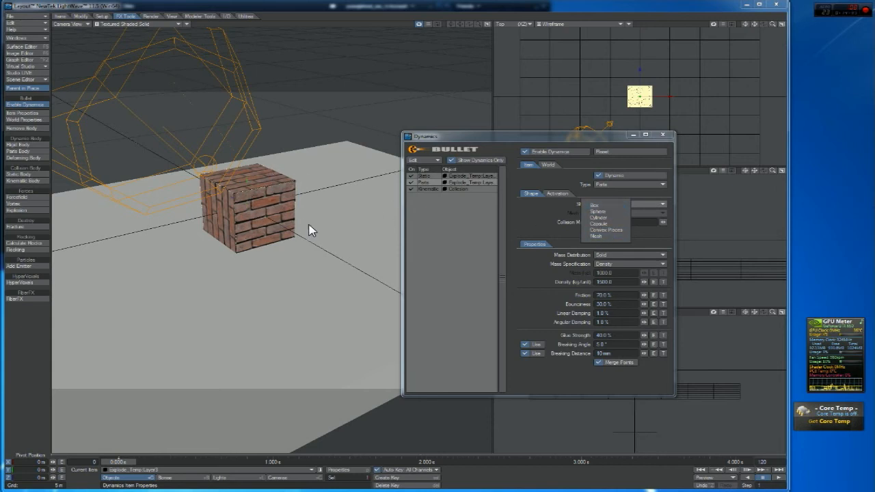
{"action": "left_click", "coordinate": [601, 209]}
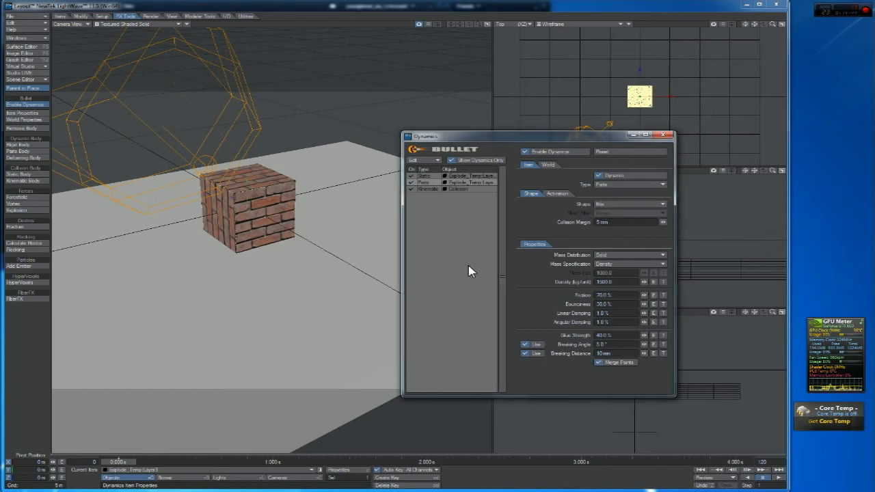
{"action": "left_click", "coordinate": [784, 479]}
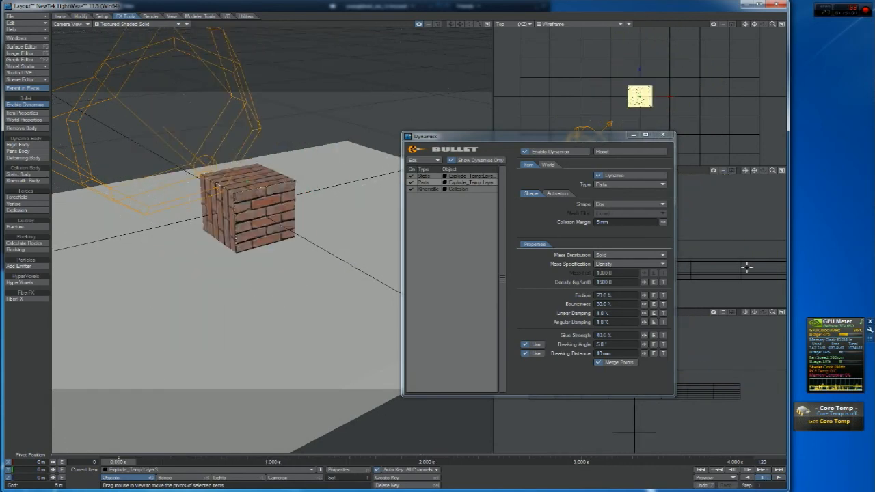
Lower the parts body's density to about 961, play the simulation, and return to frame 0
{"action": "left_click_drag", "start_coordinate": [642, 282], "coordinate": [628, 282]}
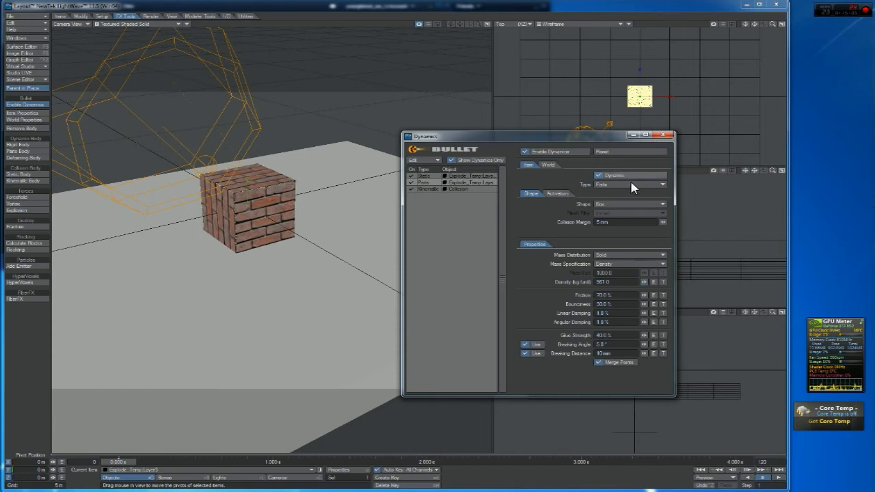
{"action": "left_click", "coordinate": [778, 478]}
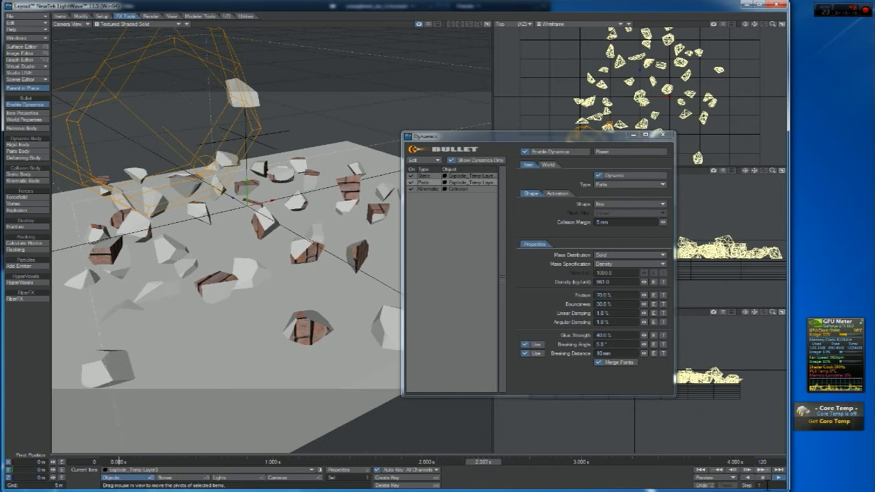
{"action": "left_click_drag", "start_coordinate": [482, 463], "coordinate": [119, 462]}
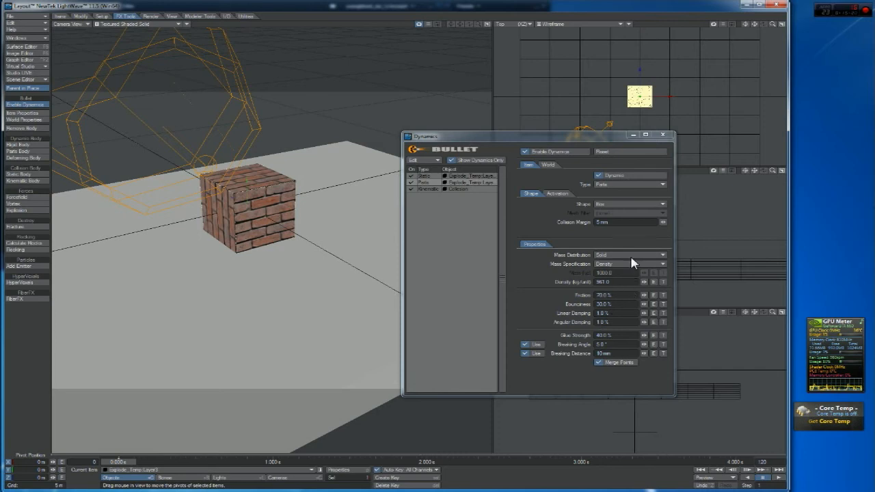
Set the world gravity to -11 m in Y, and play the simulation to see how the fragments scatter
{"action": "left_click", "coordinate": [558, 194]}
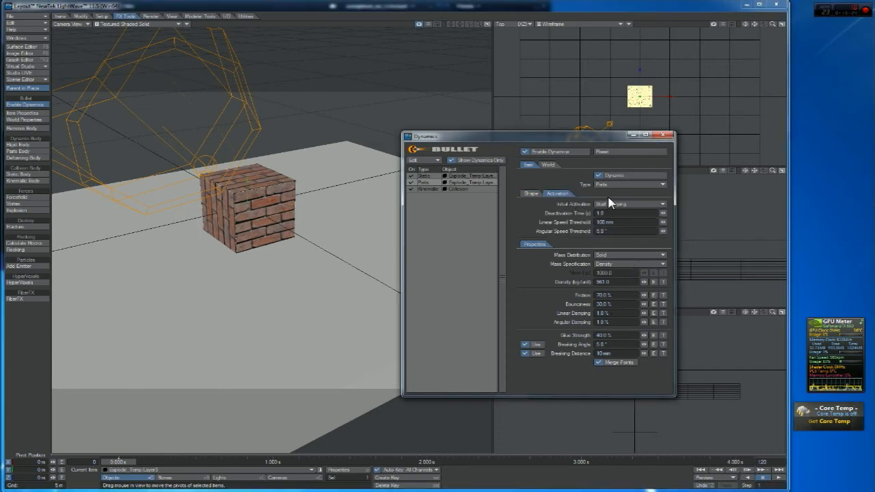
{"action": "left_click", "coordinate": [548, 165]}
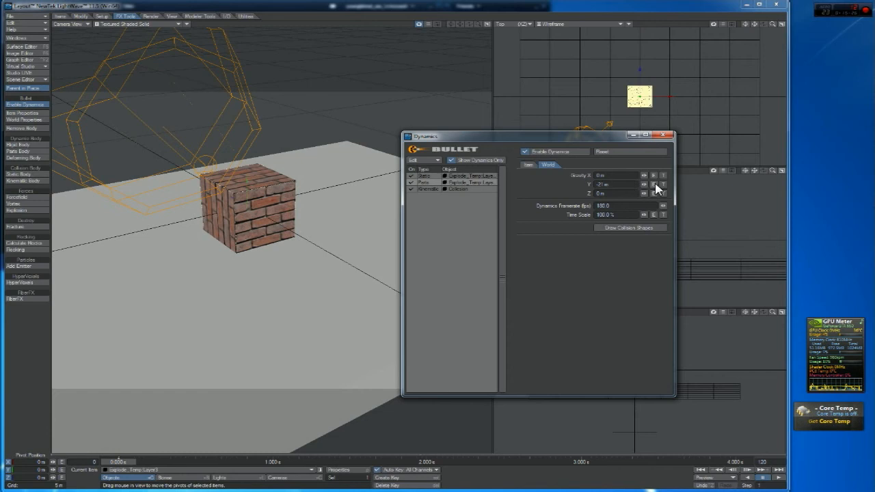
{"action": "left_click_drag", "start_coordinate": [644, 184], "coordinate": [643, 184]}
{"action": "left_click_drag", "start_coordinate": [643, 183], "coordinate": [645, 184]}
{"action": "left_click", "coordinate": [778, 477]}
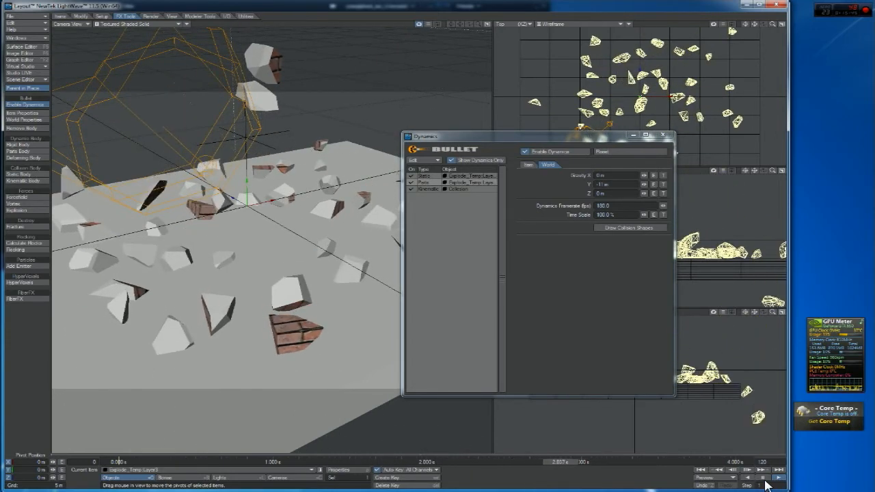
{"action": "left_click", "coordinate": [762, 477]}
Strengthen the world gravity to -30.6 m in Y, replay the simulation from frame 0, and rewind
{"action": "left_click", "coordinate": [644, 184]}
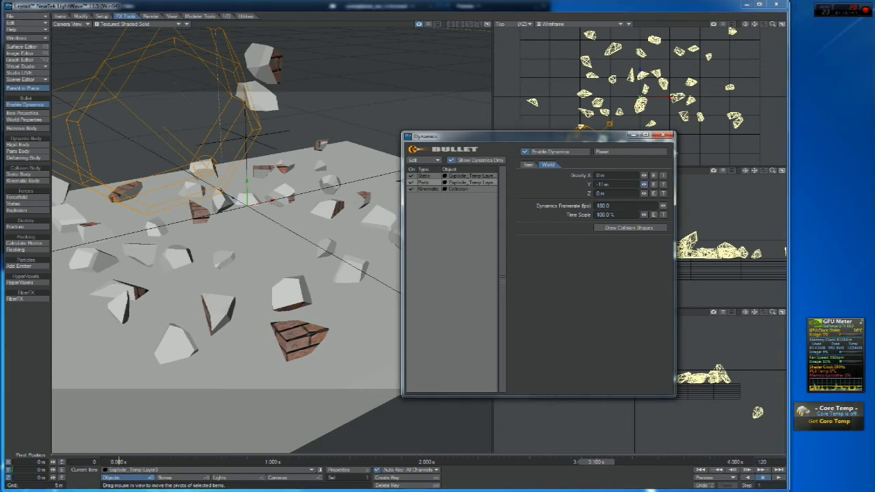
{"action": "left_click_drag", "start_coordinate": [644, 185], "coordinate": [647, 185]}
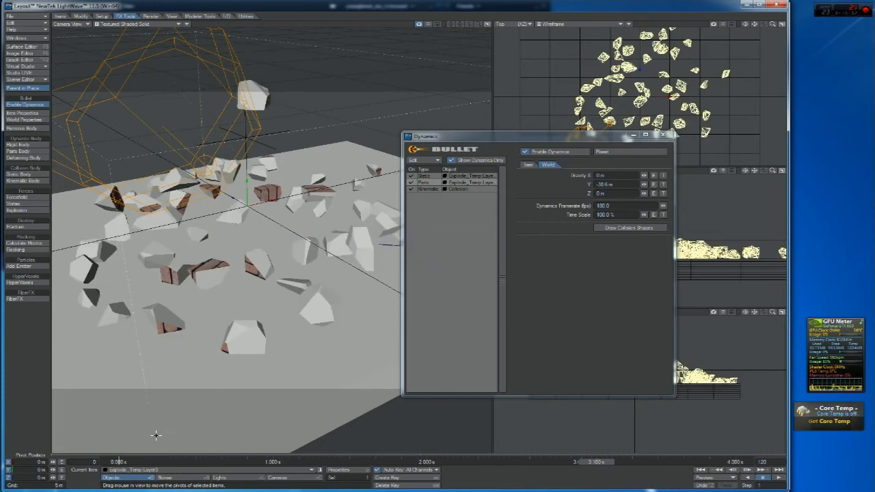
{"action": "left_click", "coordinate": [119, 464]}
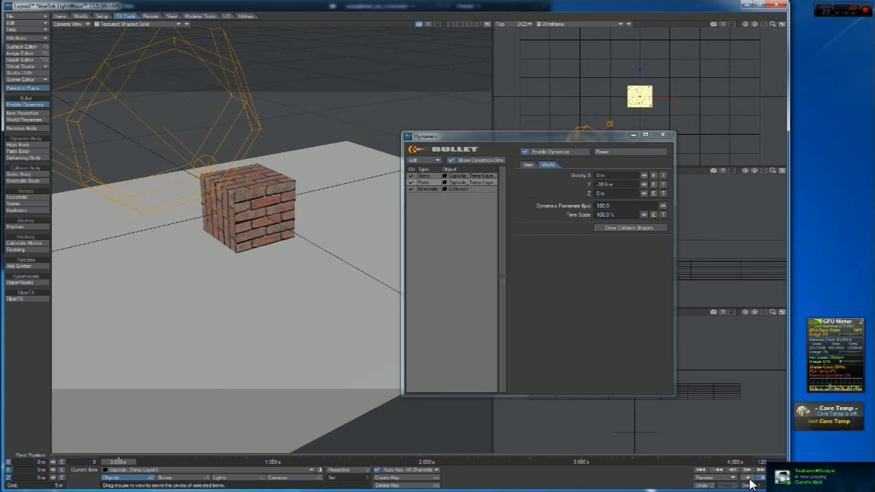
{"action": "left_click", "coordinate": [778, 478]}
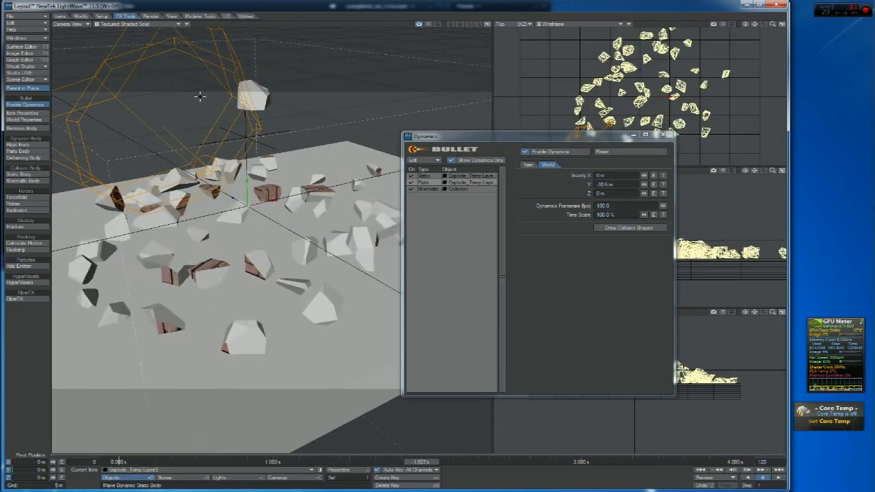
{"action": "left_click_drag", "start_coordinate": [420, 463], "coordinate": [116, 463]}
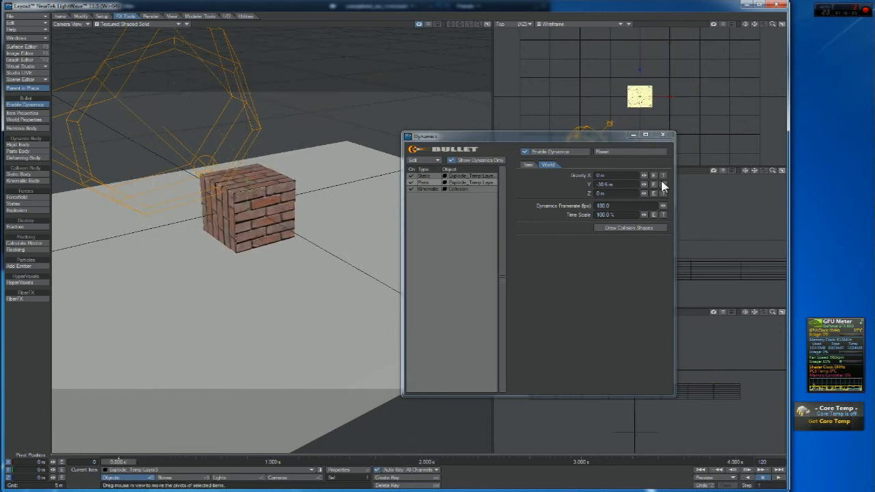
Set gravity to -9.82 m in Y, the parts body's density to 1000 and friction to 19.5%, and test the simulation
{"action": "left_click_drag", "start_coordinate": [645, 186], "coordinate": [640, 185]}
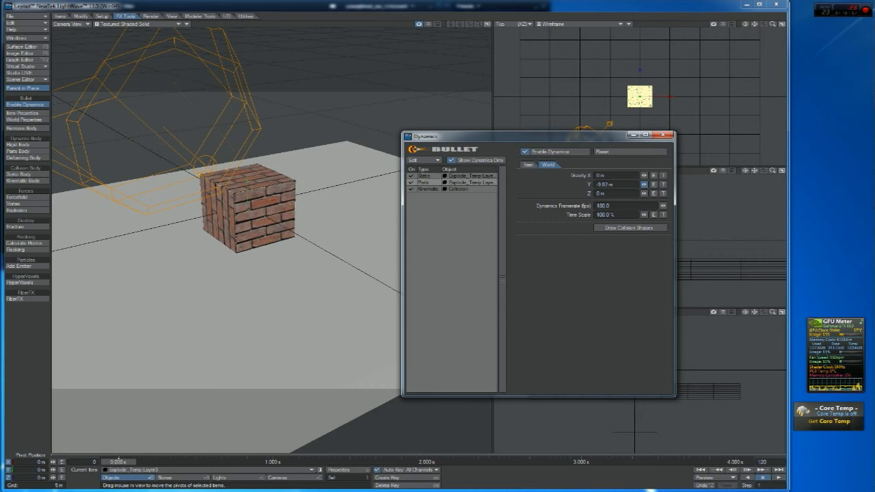
{"action": "left_click", "coordinate": [529, 166]}
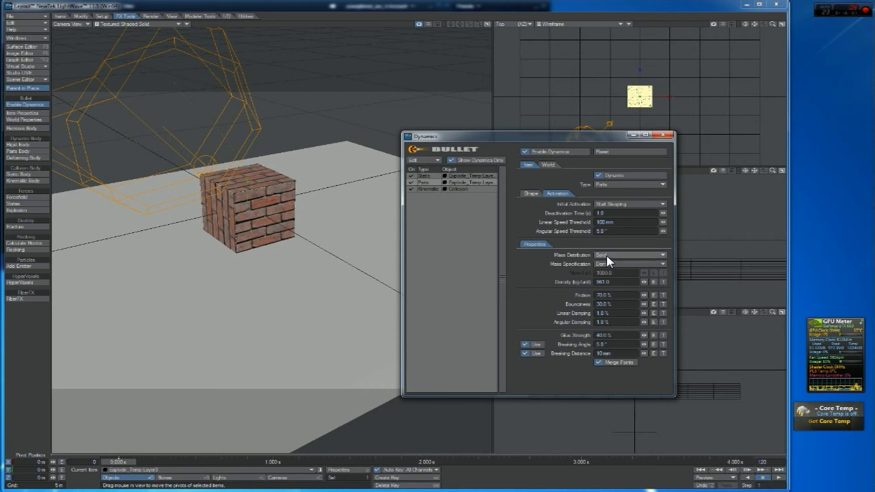
{"action": "left_click_drag", "start_coordinate": [644, 282], "coordinate": [705, 282]}
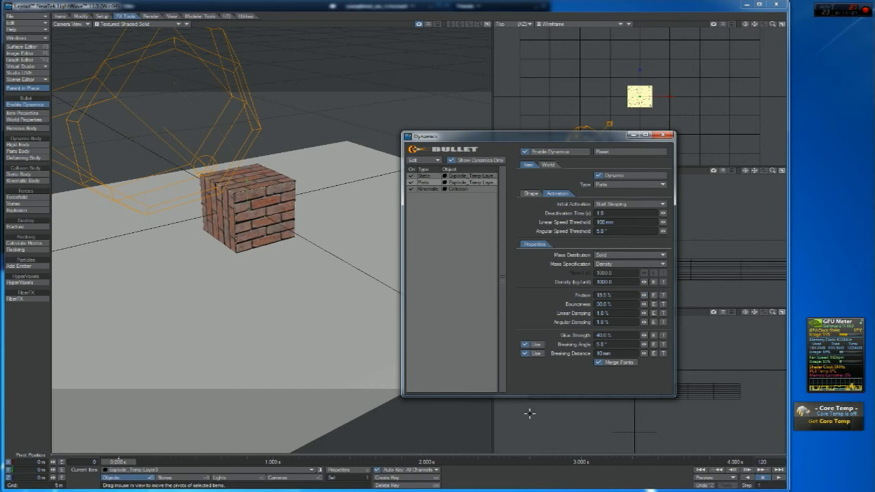
{"action": "left_click", "coordinate": [779, 477]}
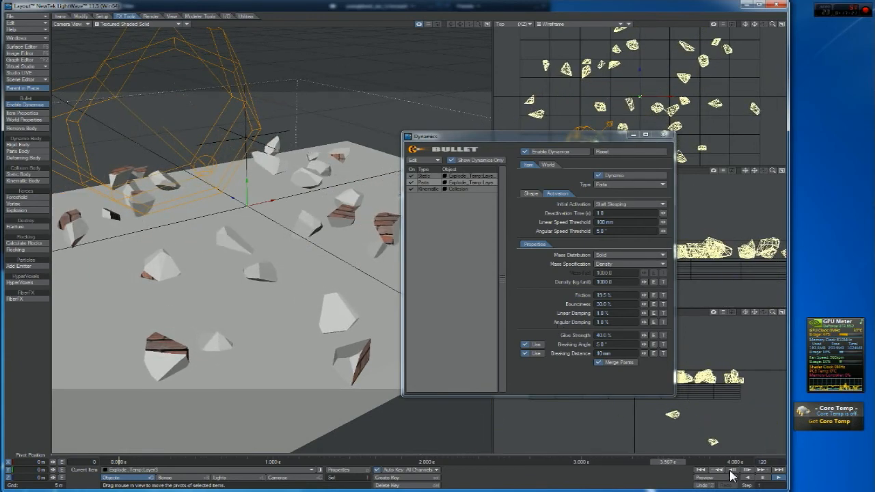
{"action": "left_click_drag", "start_coordinate": [695, 467], "coordinate": [119, 462]}
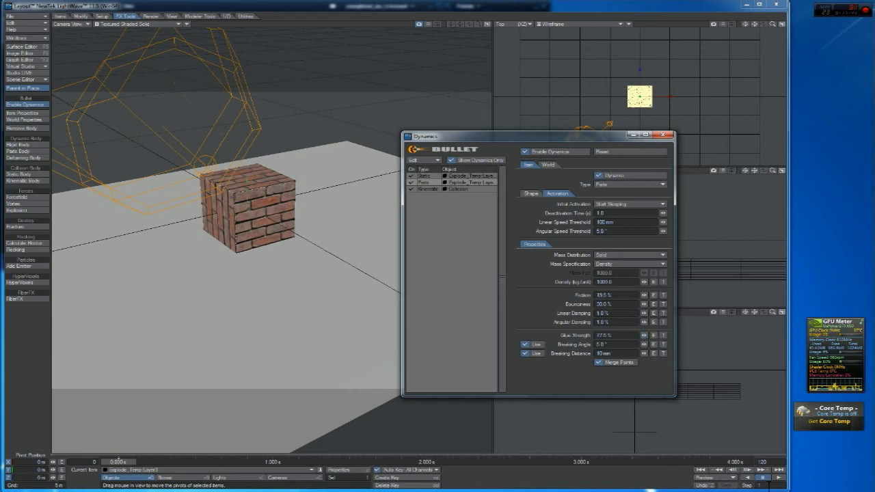
Set the glue strength to 77.5%, play the simulation, return to frame 0, and close the Dynamics window
{"action": "left_click", "coordinate": [778, 479]}
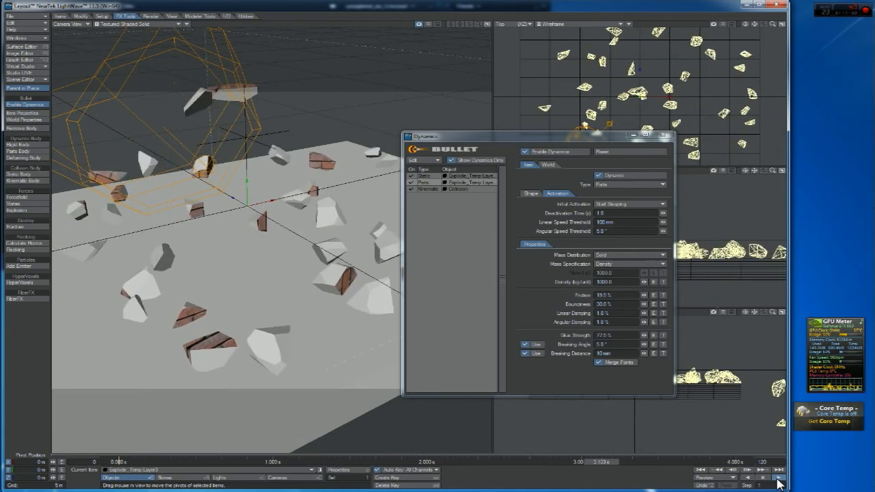
{"action": "left_click", "coordinate": [778, 478]}
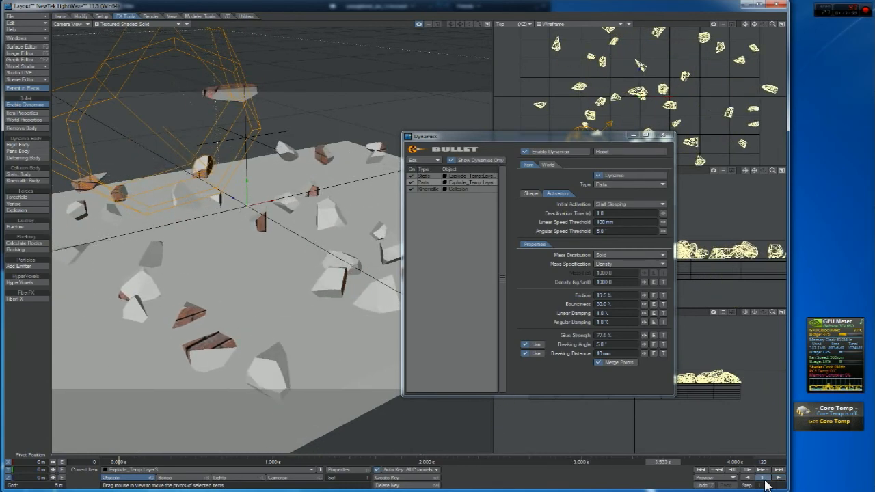
{"action": "left_click_drag", "start_coordinate": [663, 467], "coordinate": [118, 462]}
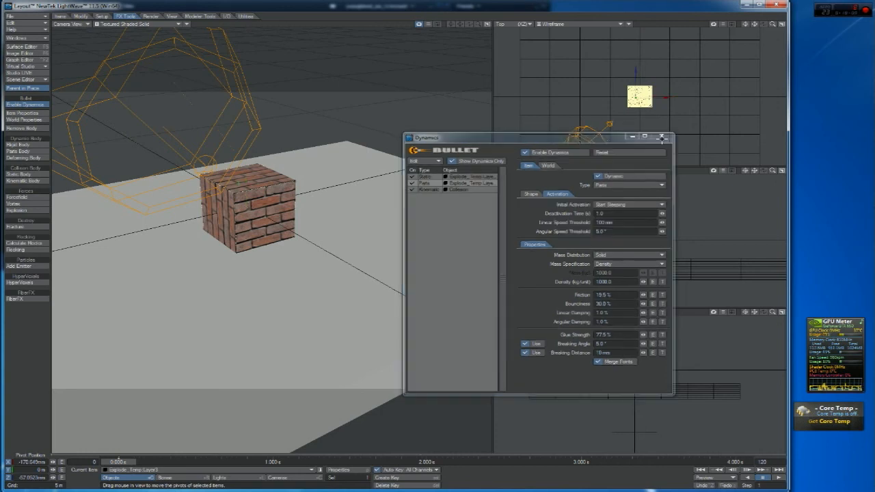
{"action": "left_click", "coordinate": [663, 135]}
Select the Collision null, disable dynamics, and raise the null's pivot above the cube to about 3.51 m in Y at 0.5 s
{"action": "left_click", "coordinate": [637, 432]}
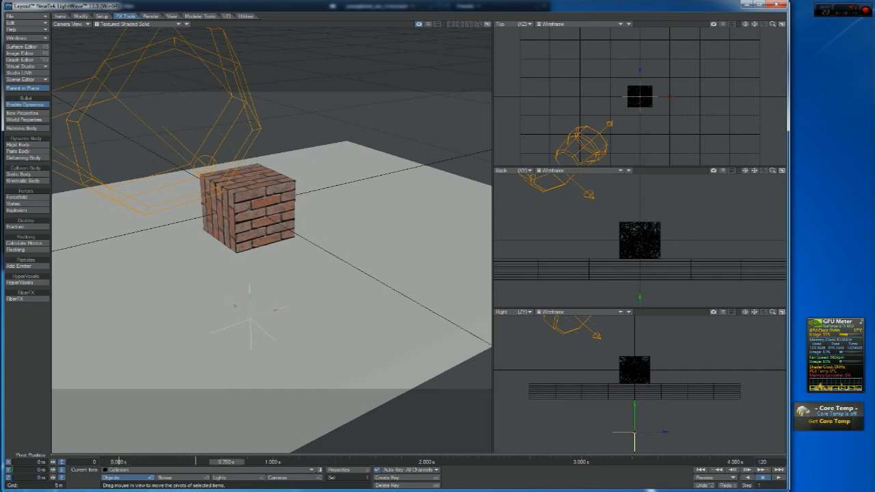
{"action": "left_click", "coordinate": [777, 478]}
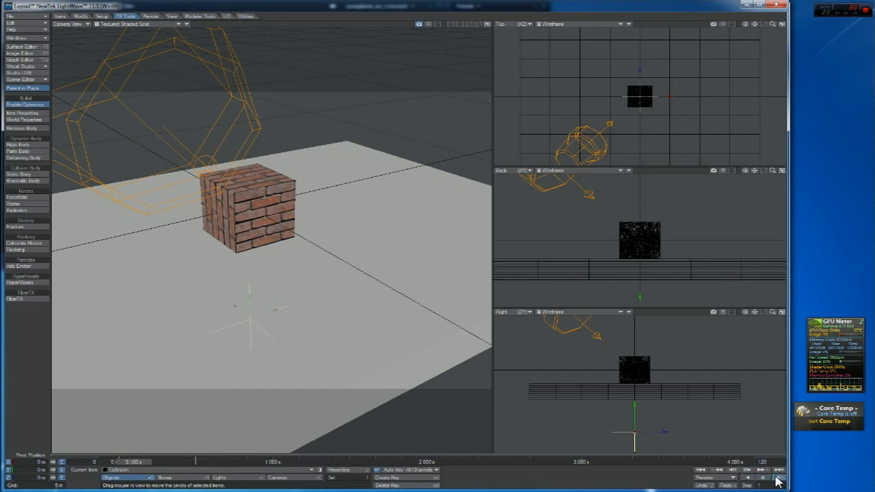
{"action": "left_click", "coordinate": [764, 478]}
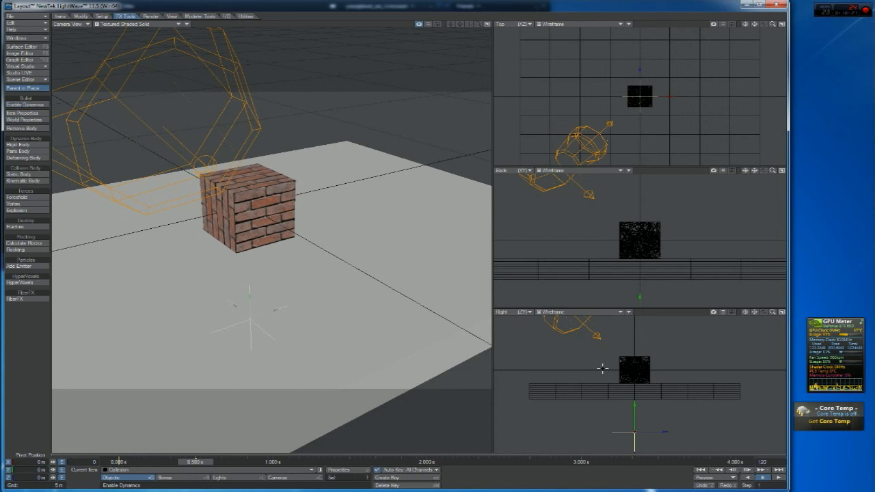
{"action": "left_click_drag", "start_coordinate": [636, 406], "coordinate": [635, 311]}
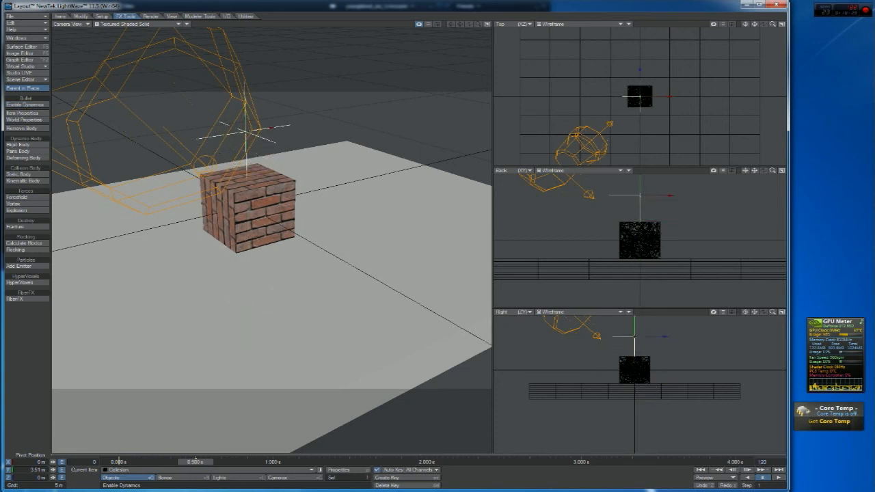
Reposition the Collision null's pivot between 0.1 s and 0.5 s, ending at about 3.55 m in Y and 499 mm in Z
{"action": "left_click_drag", "start_coordinate": [202, 466], "coordinate": [130, 462]}
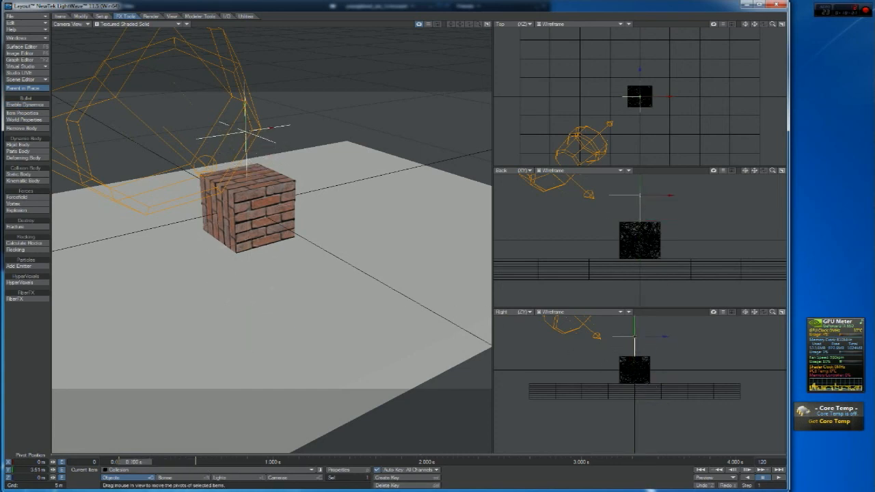
{"action": "left_click_drag", "start_coordinate": [647, 334], "coordinate": [628, 368]}
{"action": "left_click_drag", "start_coordinate": [160, 462], "coordinate": [179, 462]}
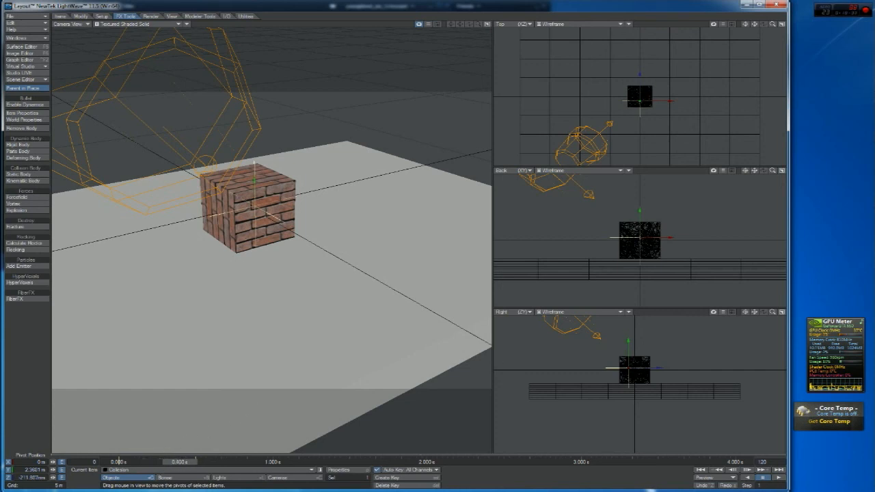
{"action": "left_click_drag", "start_coordinate": [643, 361], "coordinate": [649, 336]}
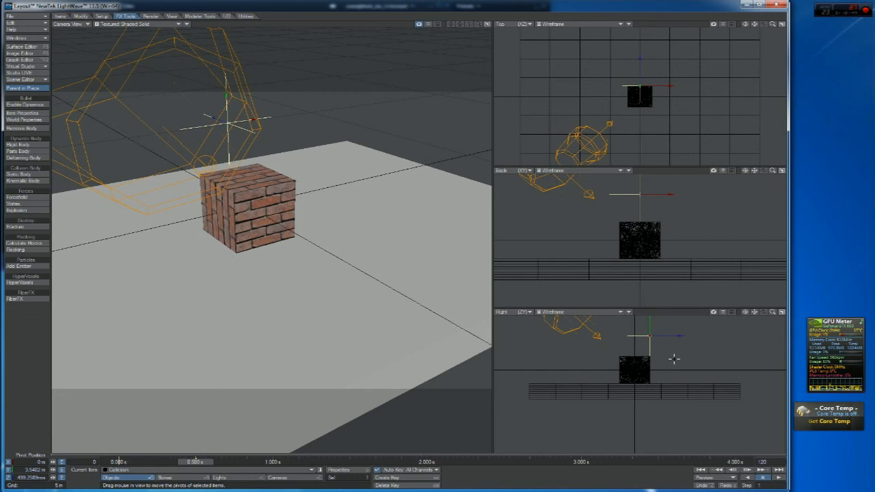
Lower the Collision null's pivot at 0 s, then reposition it at 0.5 s to about 3.27 m in Y and 560 mm in Z
{"action": "key", "text": "t"}
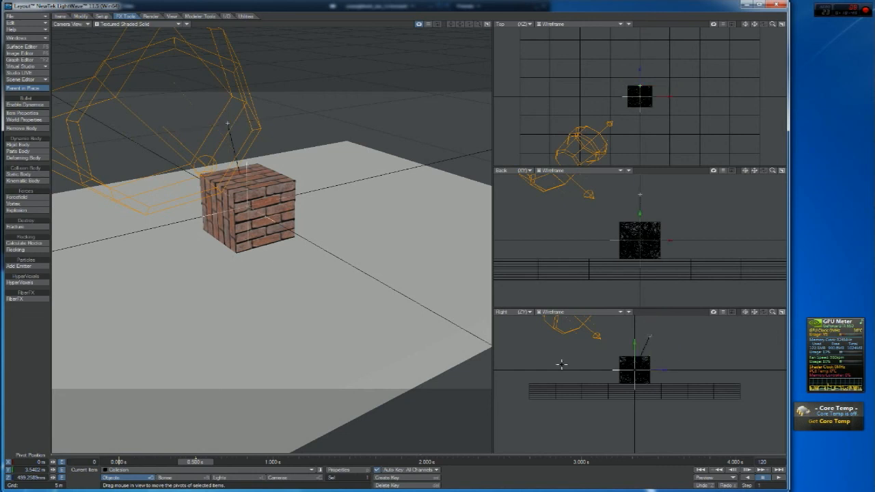
{"action": "key", "text": "ctrl+z"}
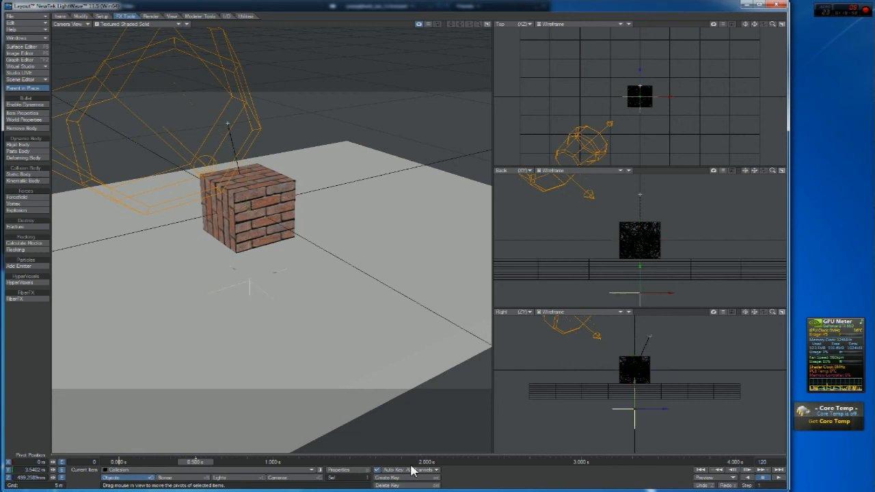
{"action": "mouse_move", "coordinate": [192, 463]}
{"action": "left_mouse_down"}
{"action": "mouse_move", "coordinate": [118, 462]}
{"action": "mouse_move", "coordinate": [215, 462]}
{"action": "mouse_move", "coordinate": [118, 462]}
{"action": "left_mouse_up"}
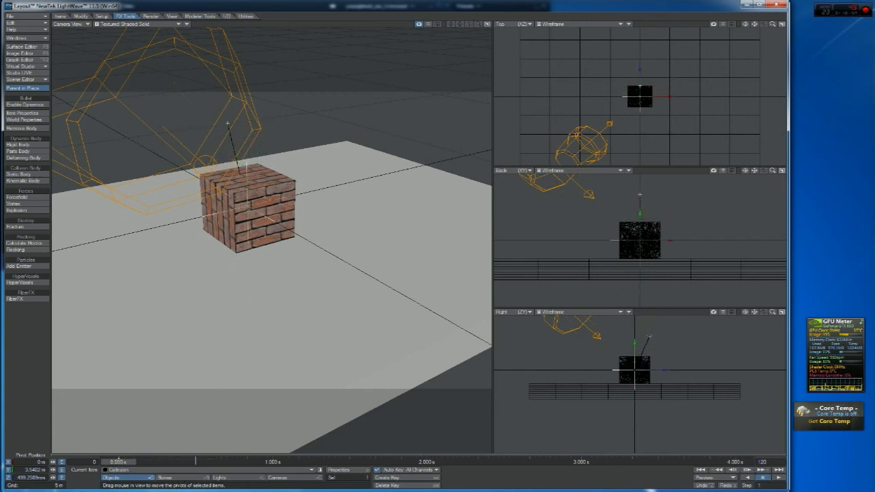
{"action": "left_click_drag", "start_coordinate": [635, 344], "coordinate": [635, 381]}
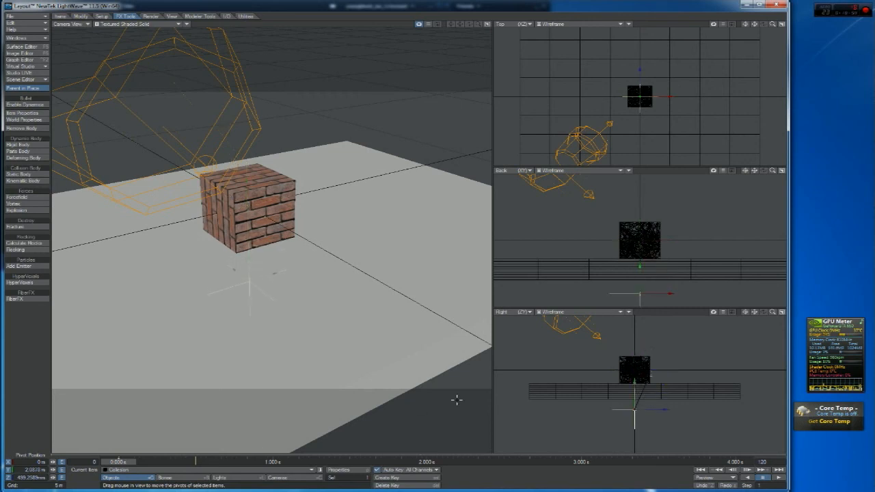
{"action": "left_click_drag", "start_coordinate": [116, 462], "coordinate": [211, 462]}
{"action": "left_click_drag", "start_coordinate": [626, 359], "coordinate": [650, 346]}
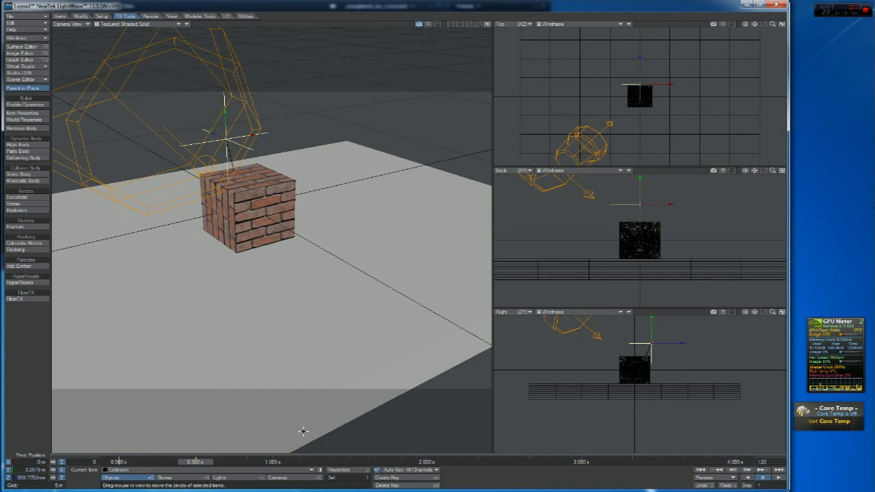
Move the Collision null at 0 s beneath the floor, to about -1.97 m in Y and -60 mm in Z
{"action": "key", "text": "h"}
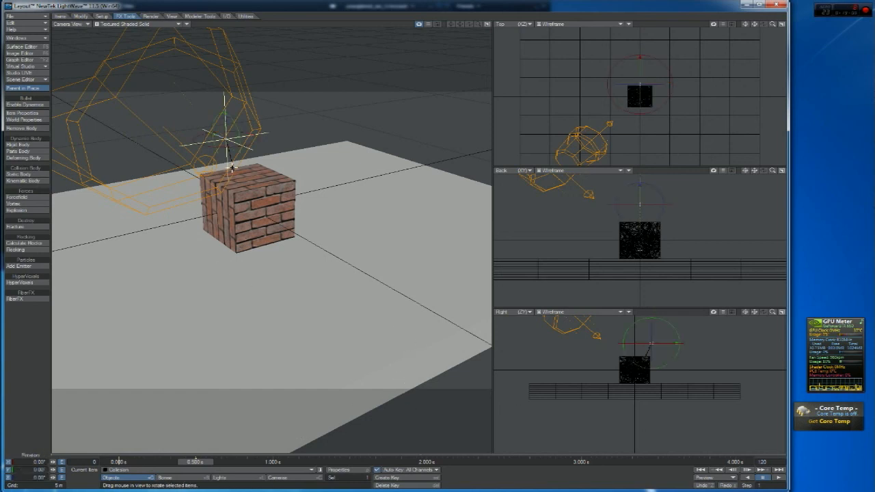
{"action": "key", "text": "t"}
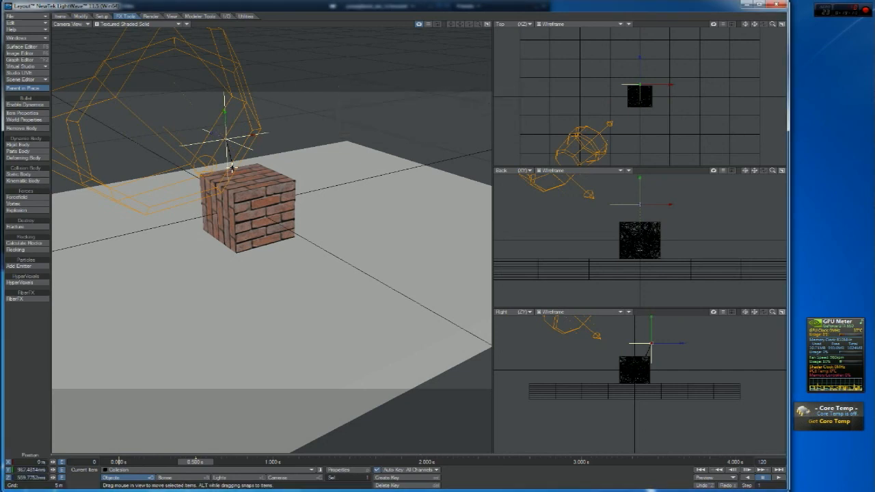
{"action": "left_click_drag", "start_coordinate": [195, 462], "coordinate": [118, 461]}
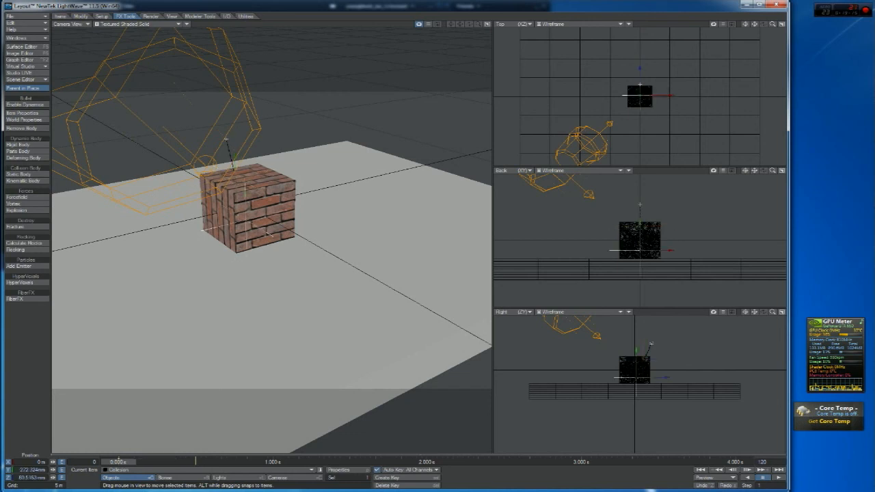
{"action": "left_click_drag", "start_coordinate": [636, 378], "coordinate": [634, 424]}
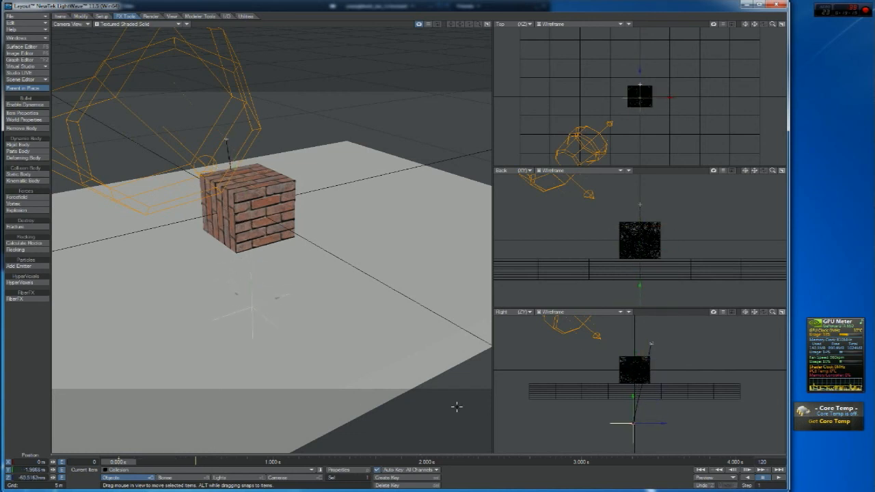
Key the null off its straight path at 0.233 s and above the cube at 0.5 s, about 150 mm X, 850 mm Y, 300 mm Z
{"action": "left_click_drag", "start_coordinate": [124, 463], "coordinate": [159, 462]}
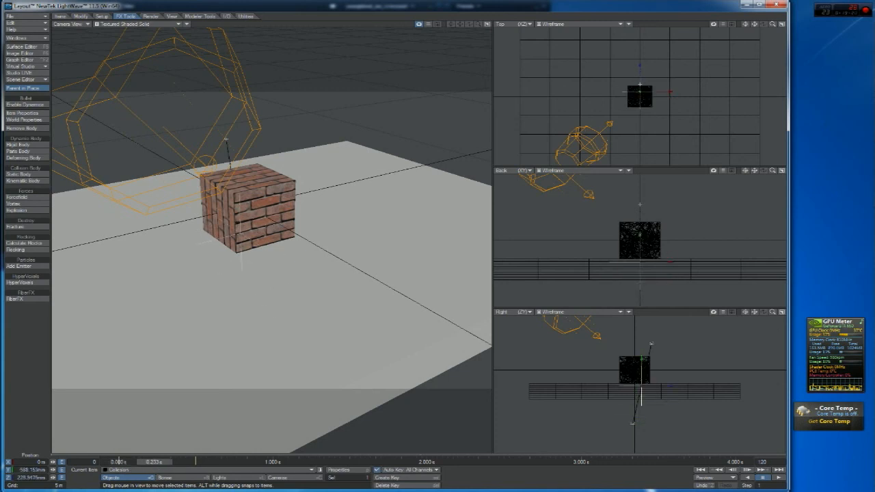
{"action": "left_click_drag", "start_coordinate": [651, 370], "coordinate": [615, 397]}
{"action": "left_click_drag", "start_coordinate": [164, 466], "coordinate": [196, 463]}
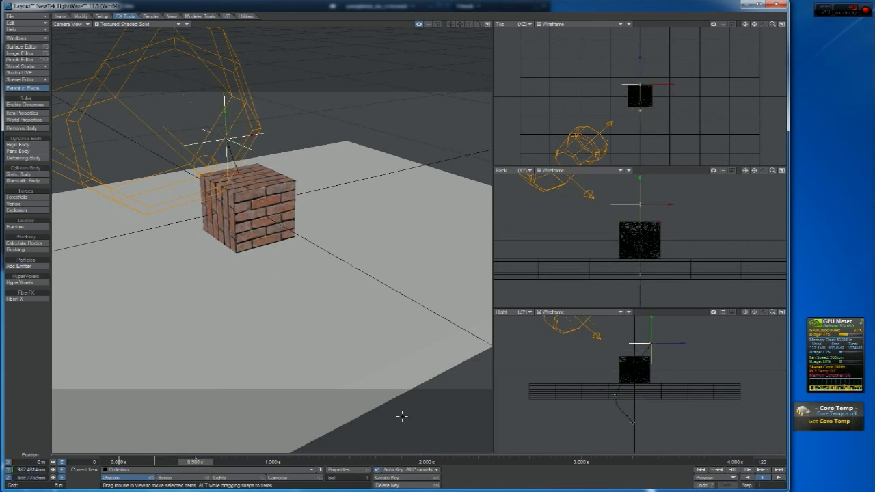
{"action": "left_click_drag", "start_coordinate": [692, 329], "coordinate": [627, 328]}
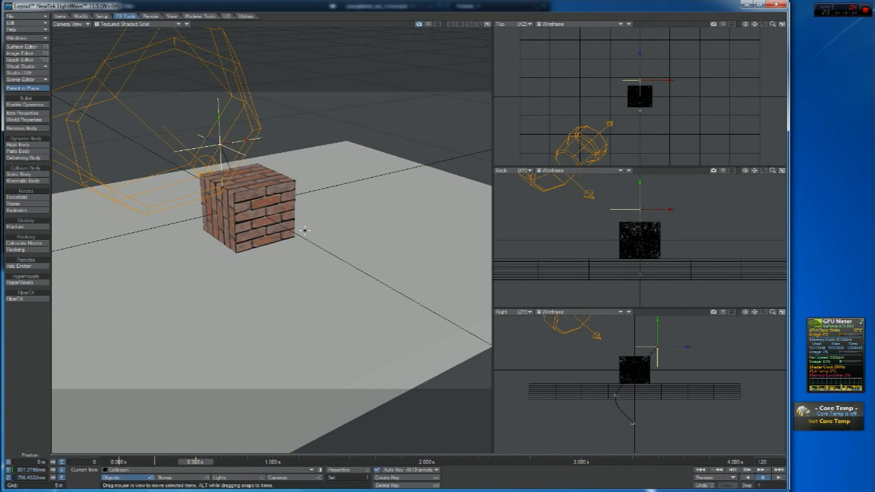
{"action": "left_click_drag", "start_coordinate": [220, 145], "coordinate": [243, 150]}
{"action": "left_click_drag", "start_coordinate": [650, 73], "coordinate": [651, 73]}
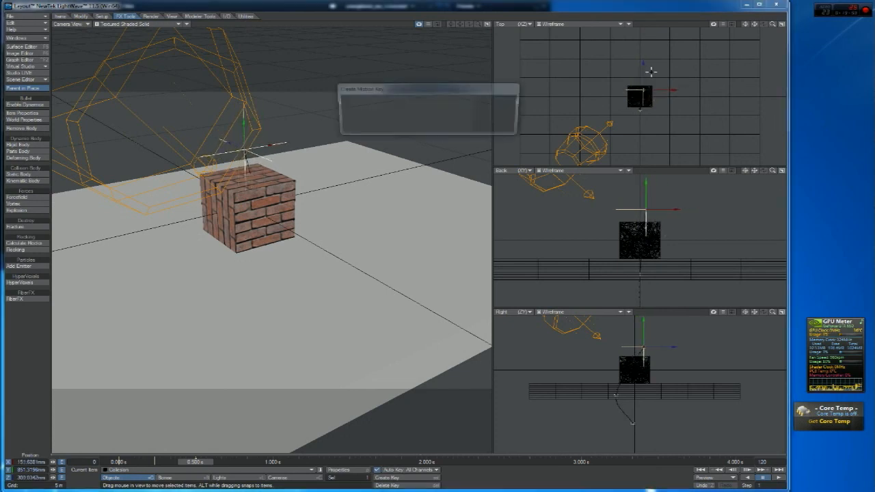
{"action": "left_click", "coordinate": [118, 462]}
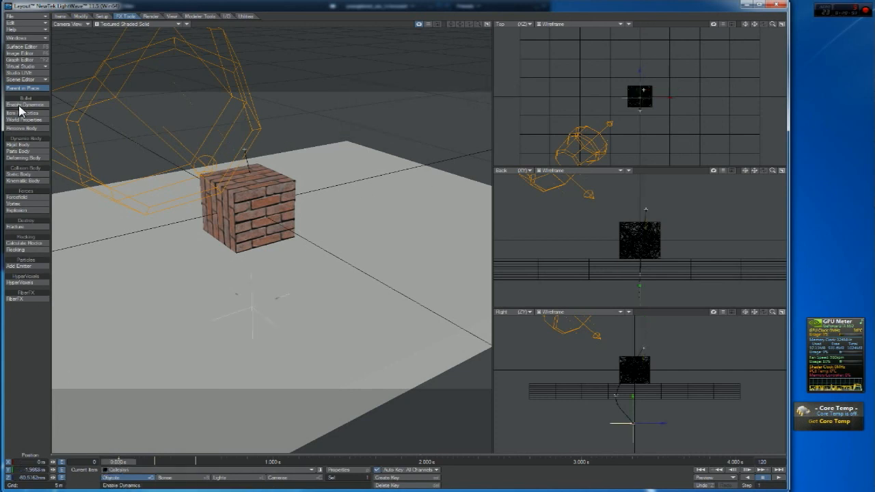
Enable and play the dynamics, check the body types of the bricks, Collision null and floor, and return to 0 s
{"action": "left_click", "coordinate": [776, 478]}
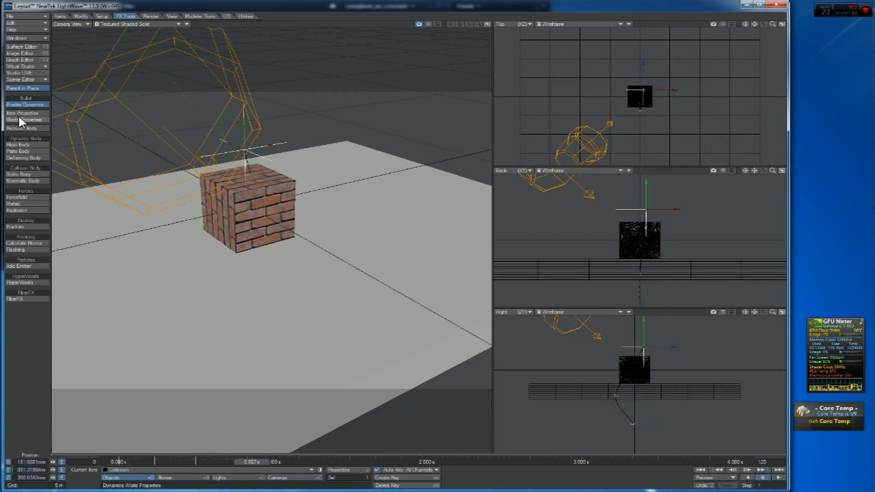
{"action": "left_click", "coordinate": [22, 112]}
{"action": "left_click", "coordinate": [460, 182]}
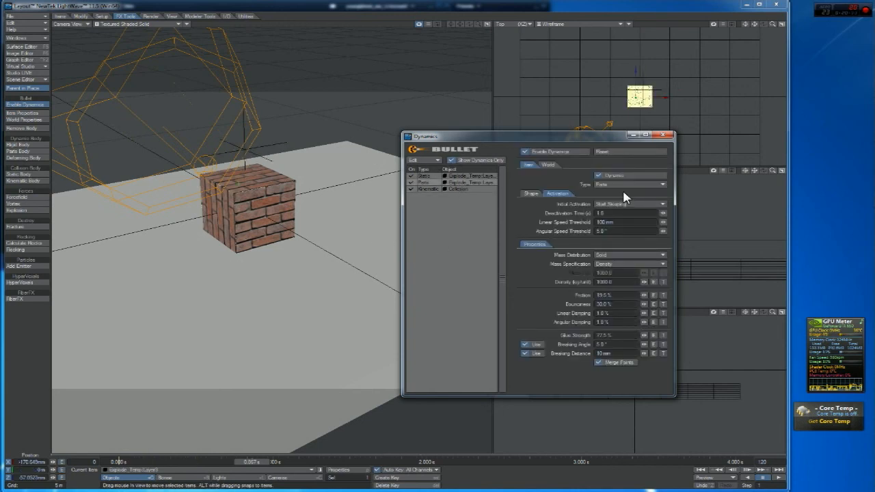
{"action": "left_click", "coordinate": [477, 189]}
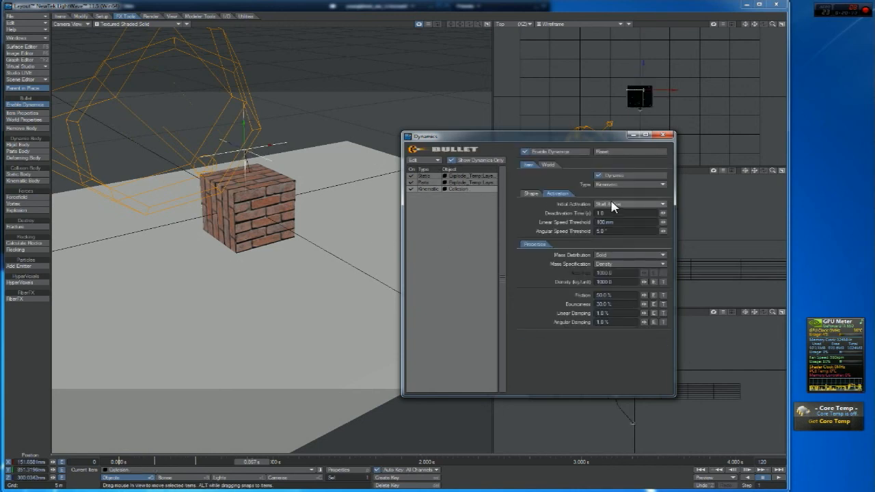
{"action": "left_click", "coordinate": [605, 184]}
{"action": "left_click", "coordinate": [600, 184]}
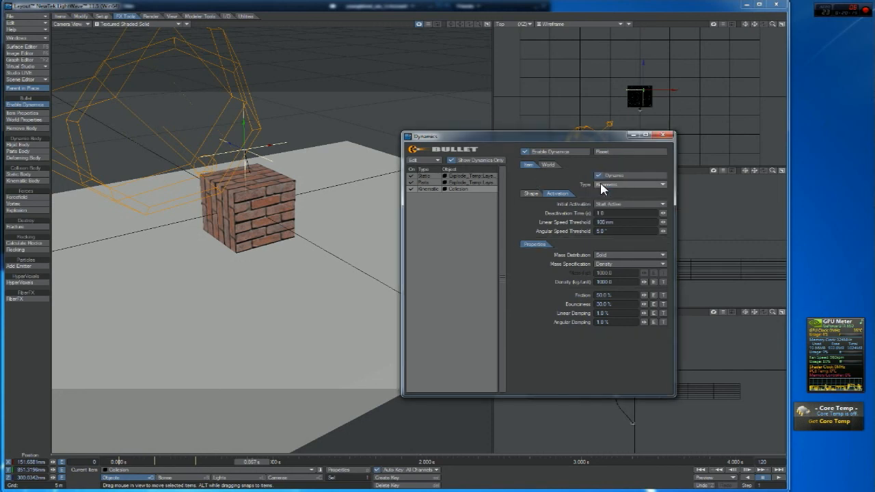
{"action": "left_click", "coordinate": [457, 176]}
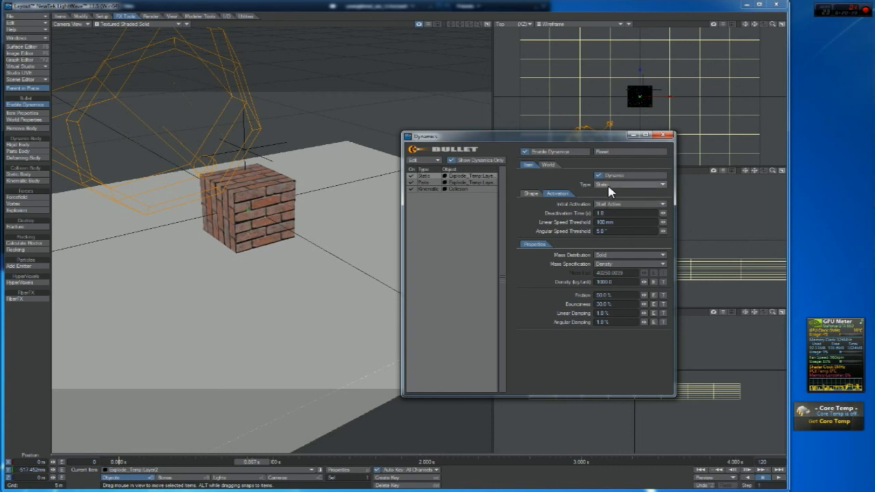
{"action": "left_click", "coordinate": [477, 190]}
{"action": "left_click_drag", "start_coordinate": [241, 464], "coordinate": [108, 464]}
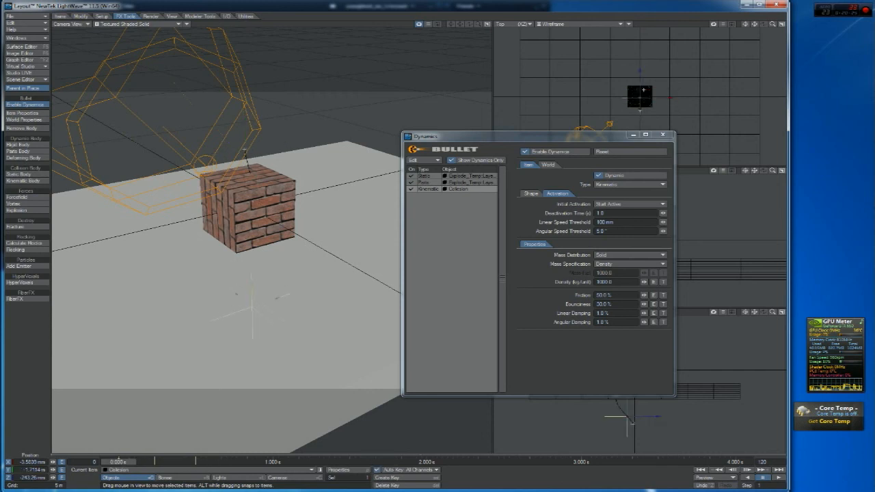
Set the brick parts body's glue strength to 30.5%, close the Dynamics window after checking its settings, and replay the simulation from 0 s
{"action": "left_click", "coordinate": [471, 183]}
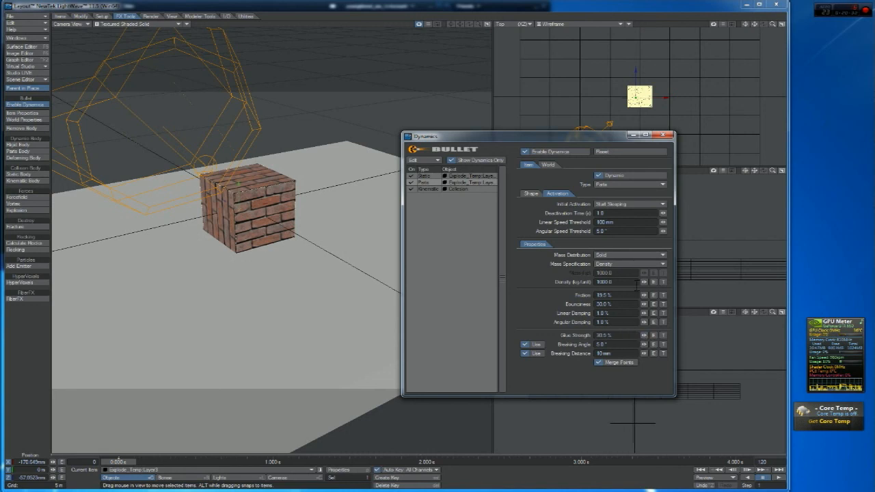
{"action": "left_click", "coordinate": [531, 195]}
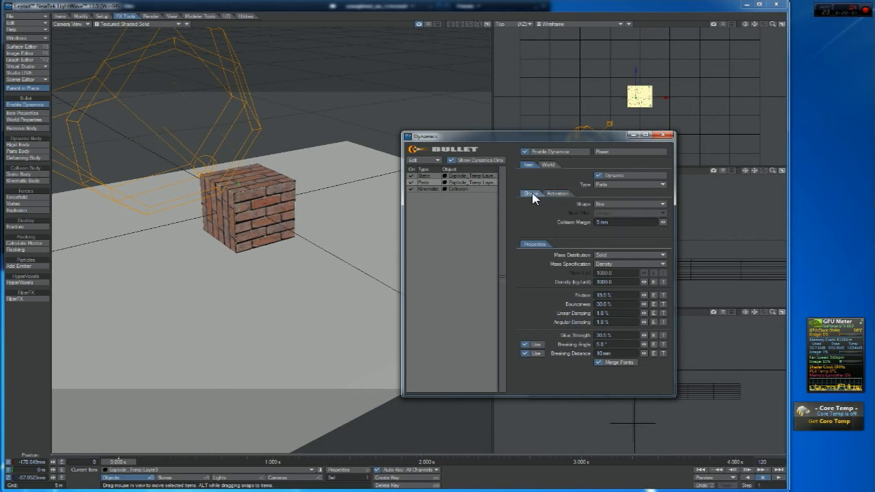
{"action": "left_click", "coordinate": [548, 164]}
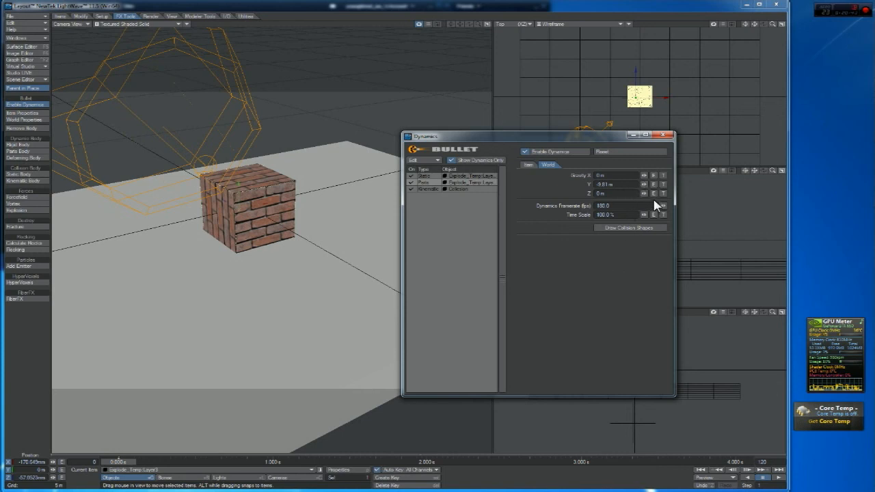
{"action": "left_click", "coordinate": [663, 135]}
{"action": "left_click", "coordinate": [778, 478]}
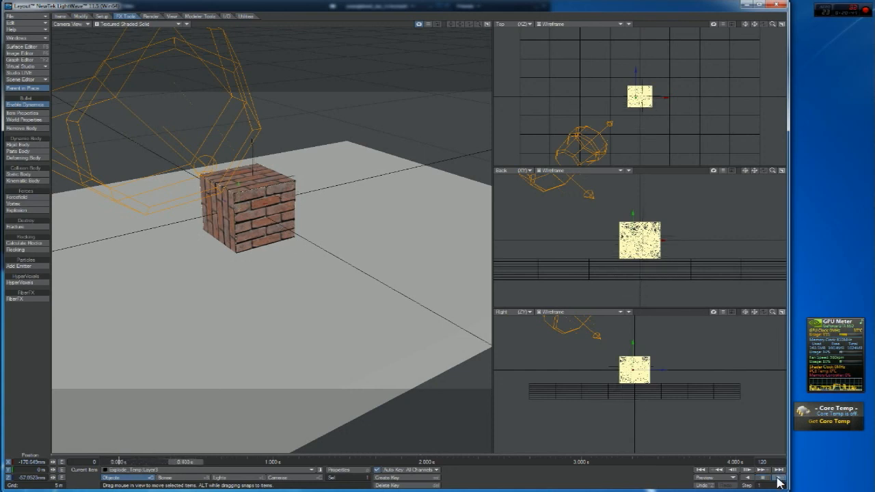
{"action": "left_click", "coordinate": [763, 478]}
{"action": "left_click_drag", "start_coordinate": [218, 469], "coordinate": [118, 462]}
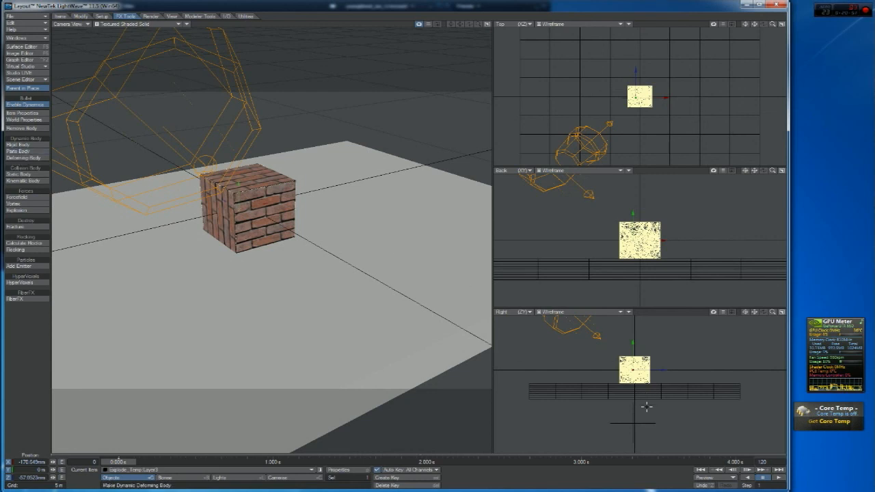
Check the body types of the Collision null and the floor, and scrub the simulation before returning to 0 s
{"action": "left_click", "coordinate": [632, 424]}
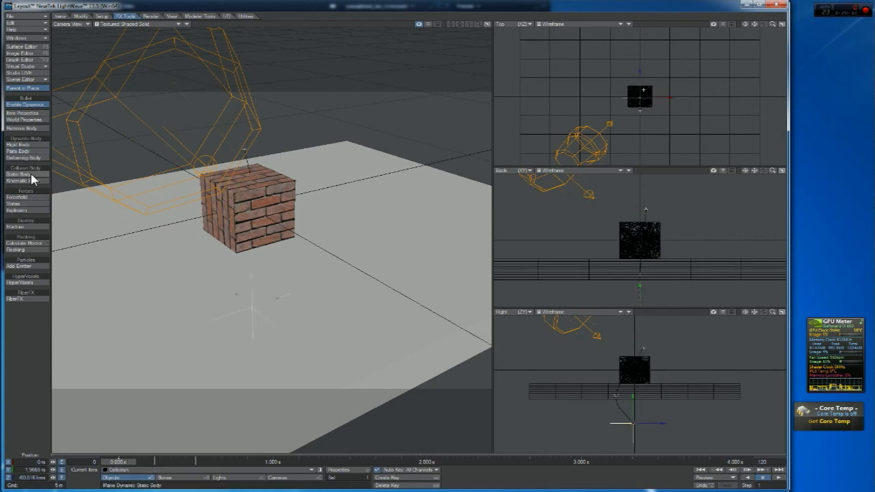
{"action": "left_click", "coordinate": [143, 267]}
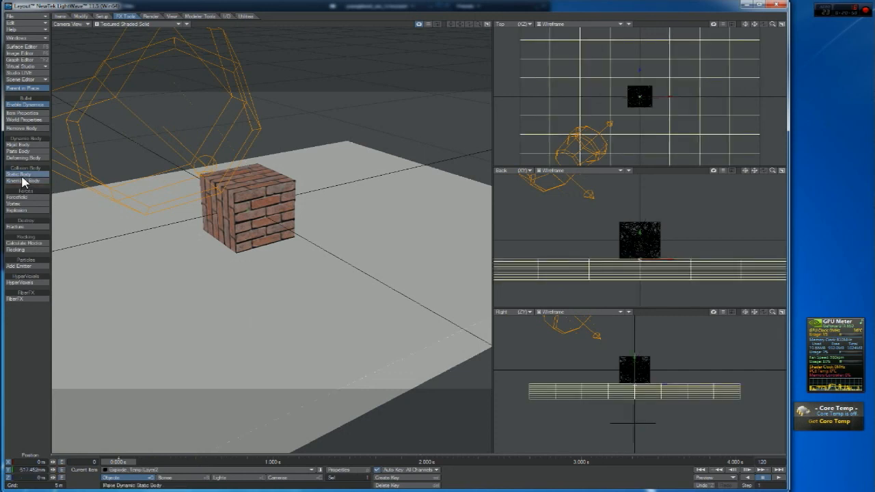
{"action": "left_click", "coordinate": [19, 106]}
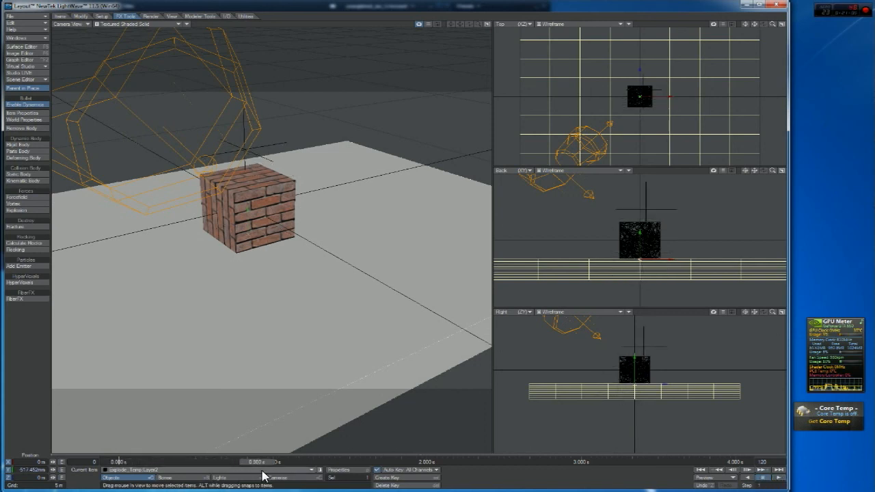
{"action": "left_click_drag", "start_coordinate": [252, 461], "coordinate": [118, 462]}
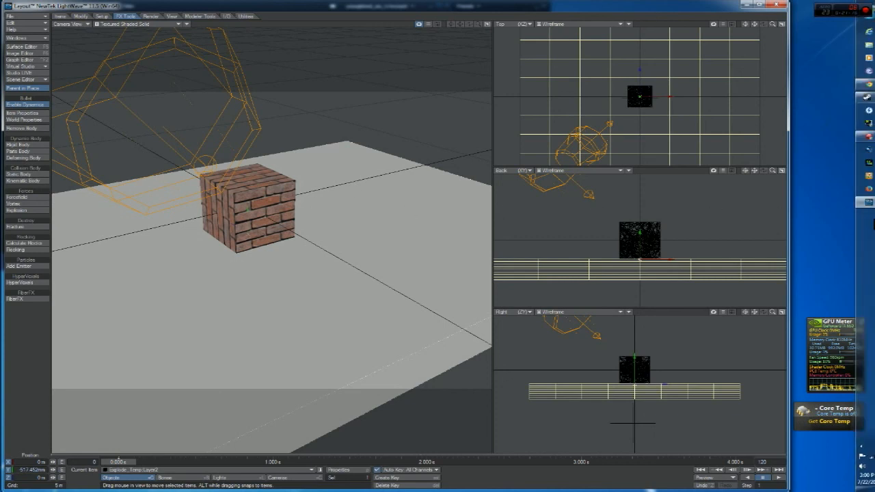
{"action": "mouse_move", "coordinate": [871, 141]}
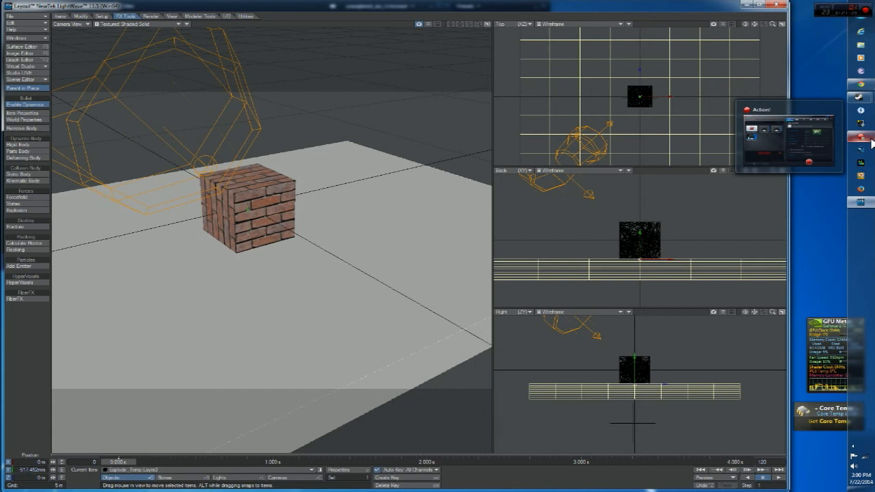
{"action": "left_click", "coordinate": [871, 139]}
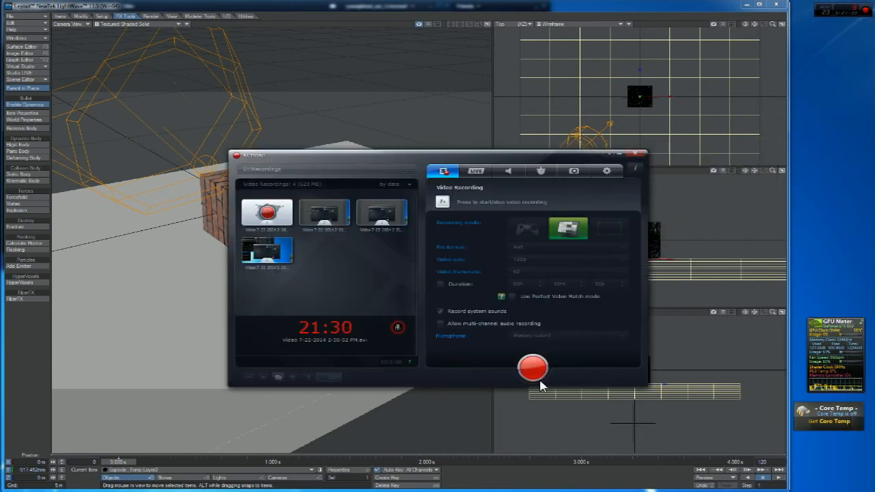